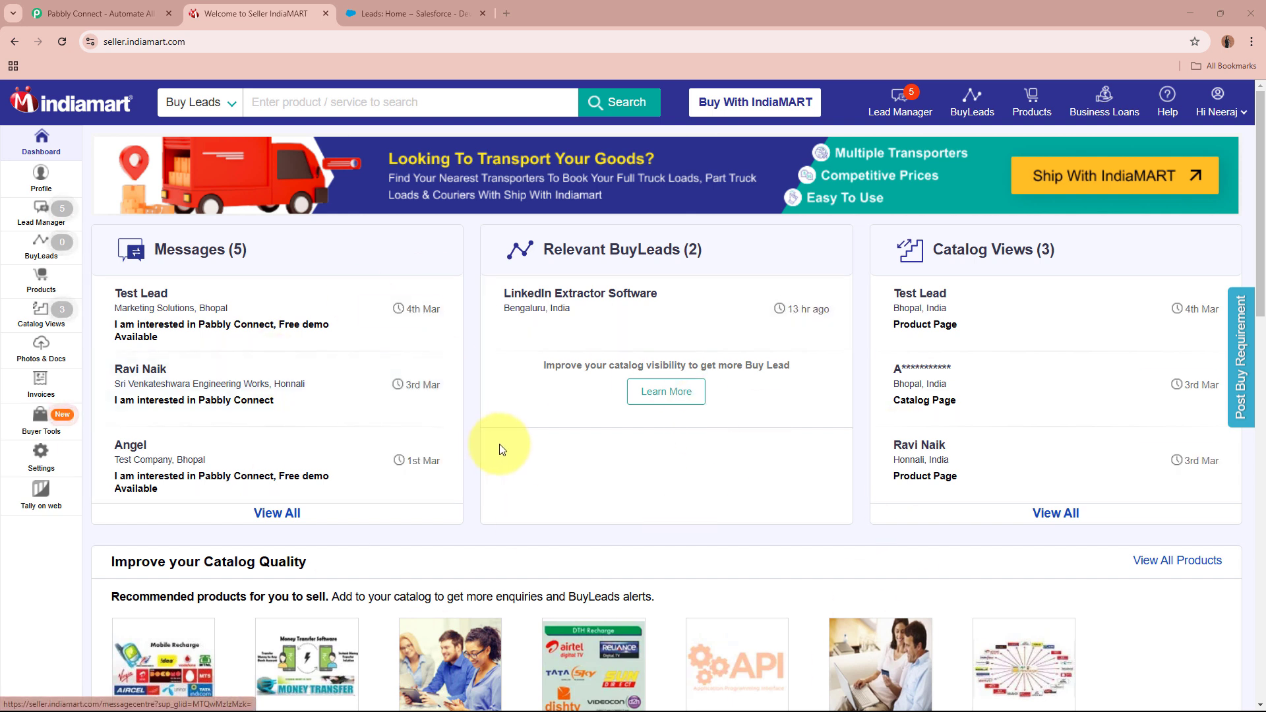
Review the IndiaMART seller dashboard and the recent leads list in Salesforce.
click(401, 12)
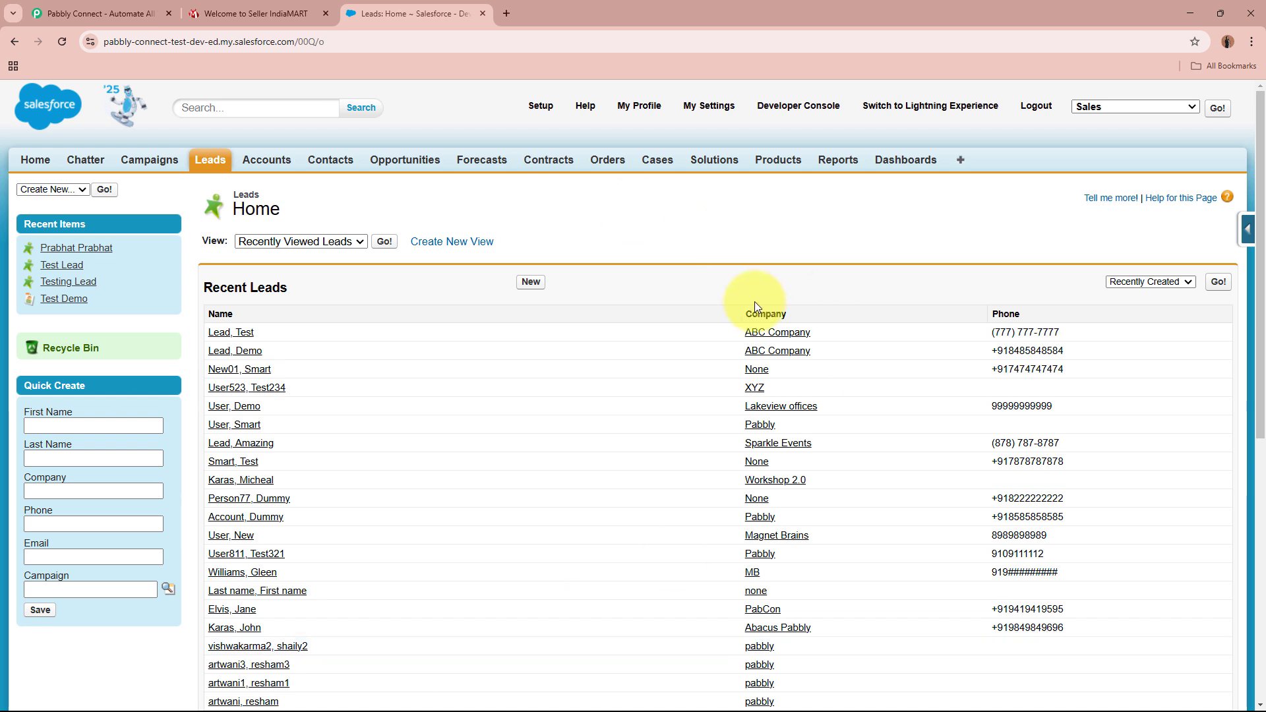
click(258, 13)
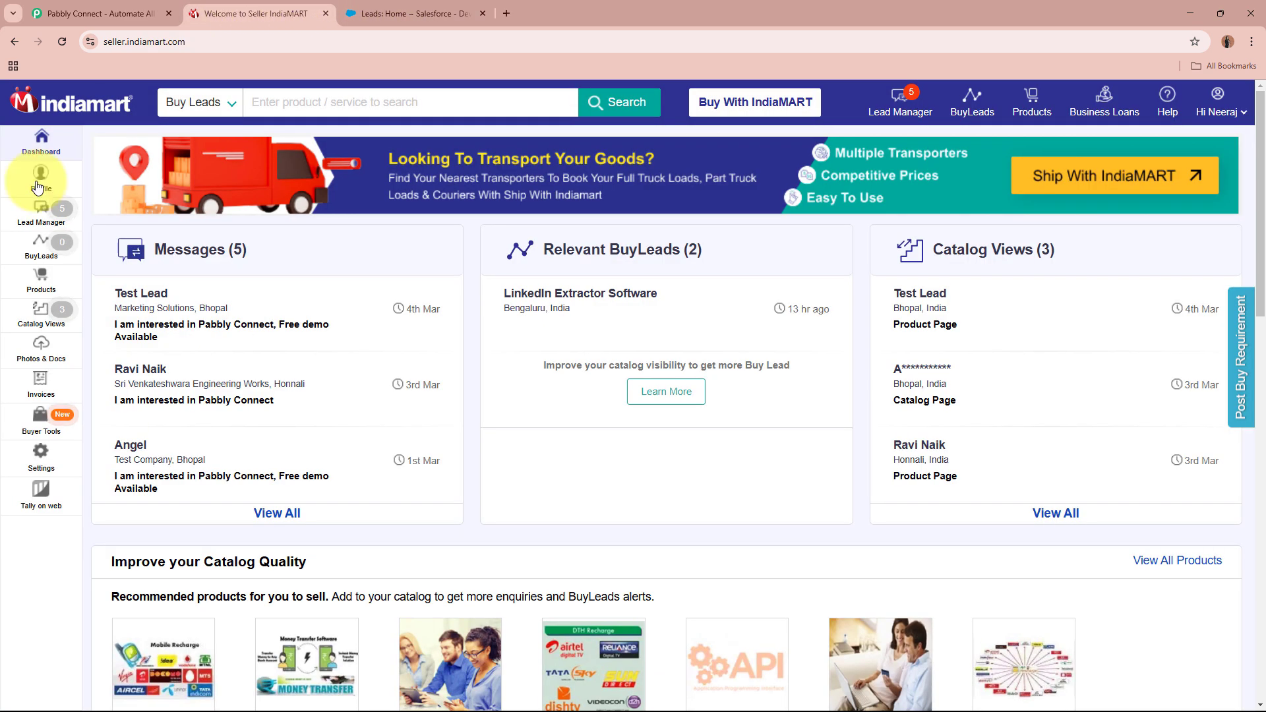
click(435, 13)
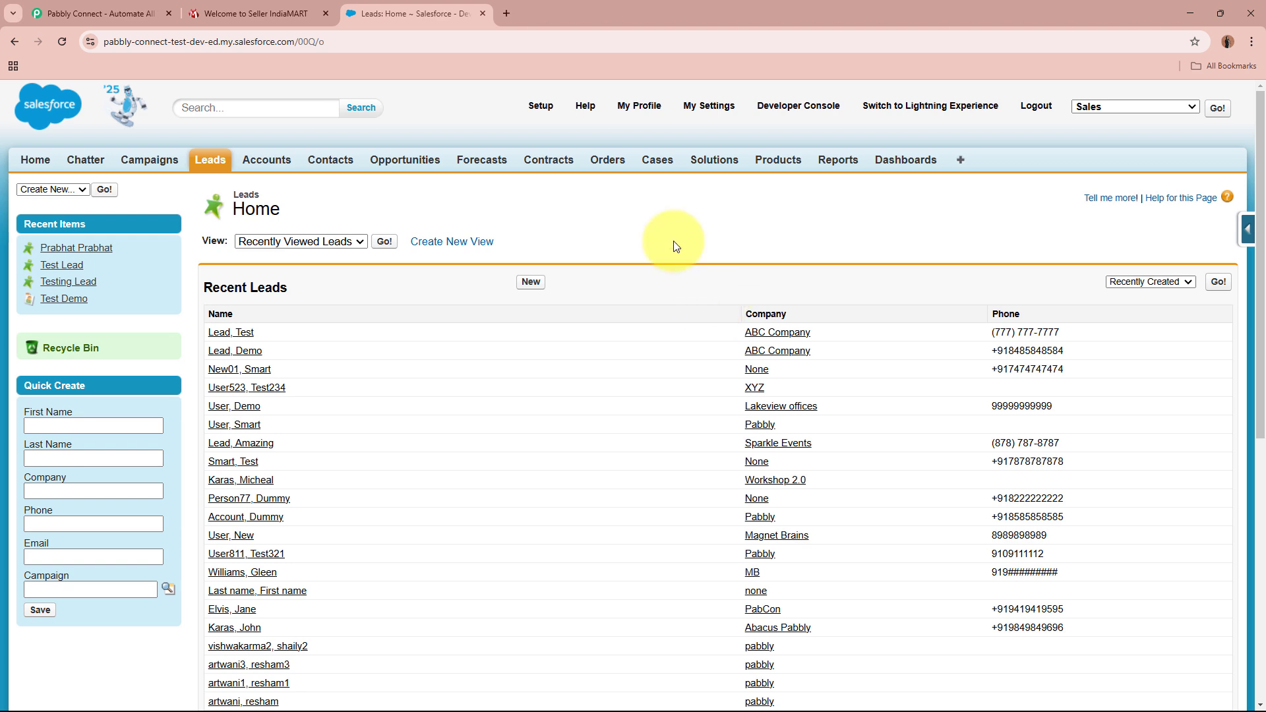
click(290, 8)
click(416, 10)
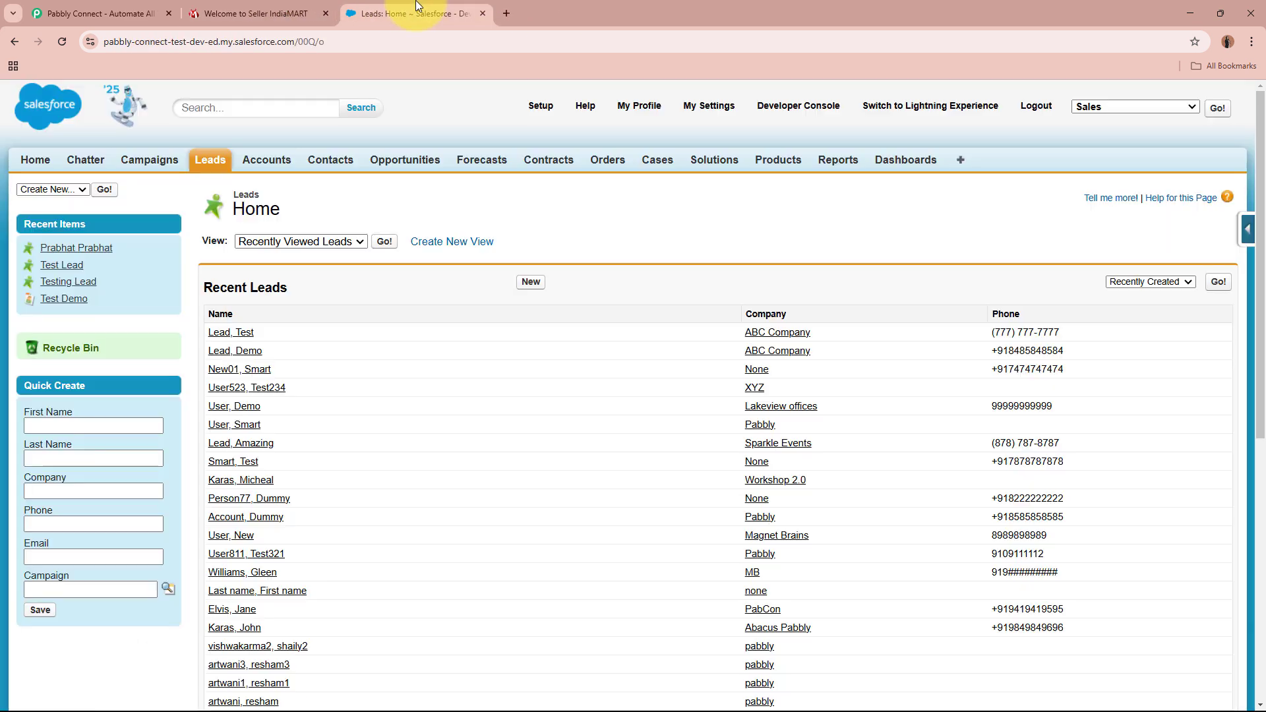
Switch to the Pabbly Connect website, dismiss the limited time offer popup and sign in to the existing account.
click(93, 14)
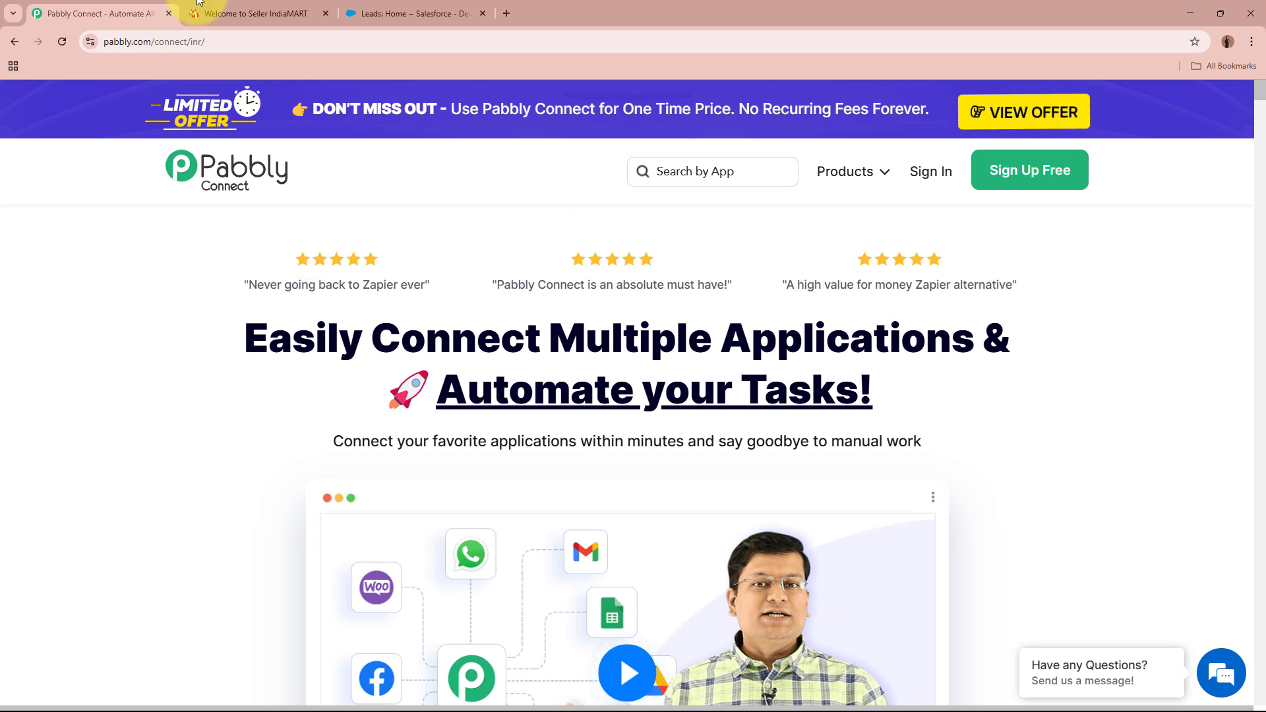
click(99, 41)
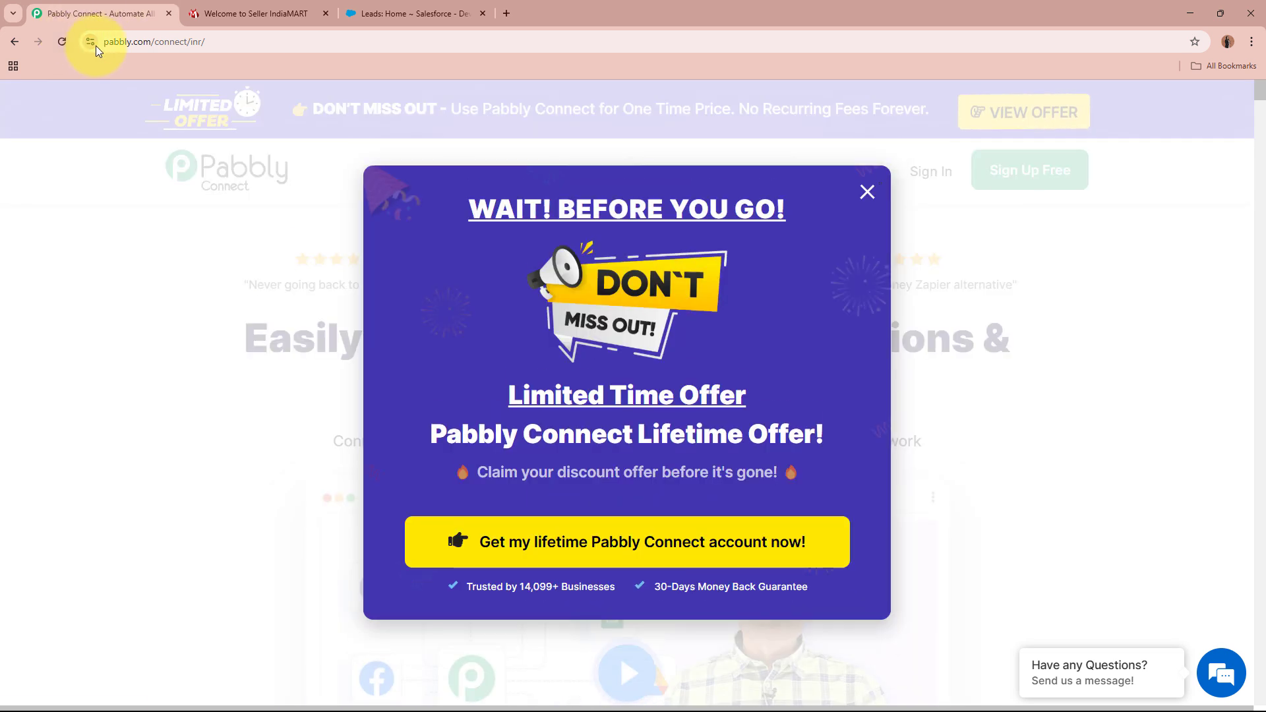
click(863, 192)
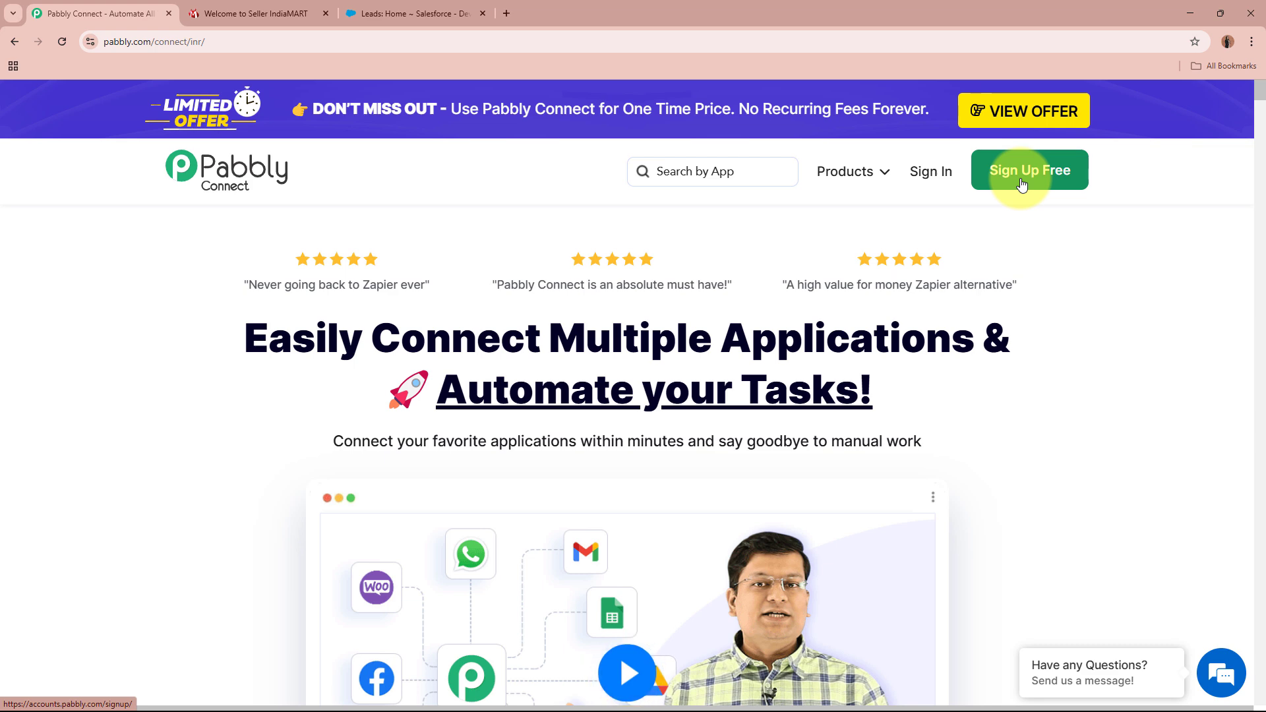
click(902, 177)
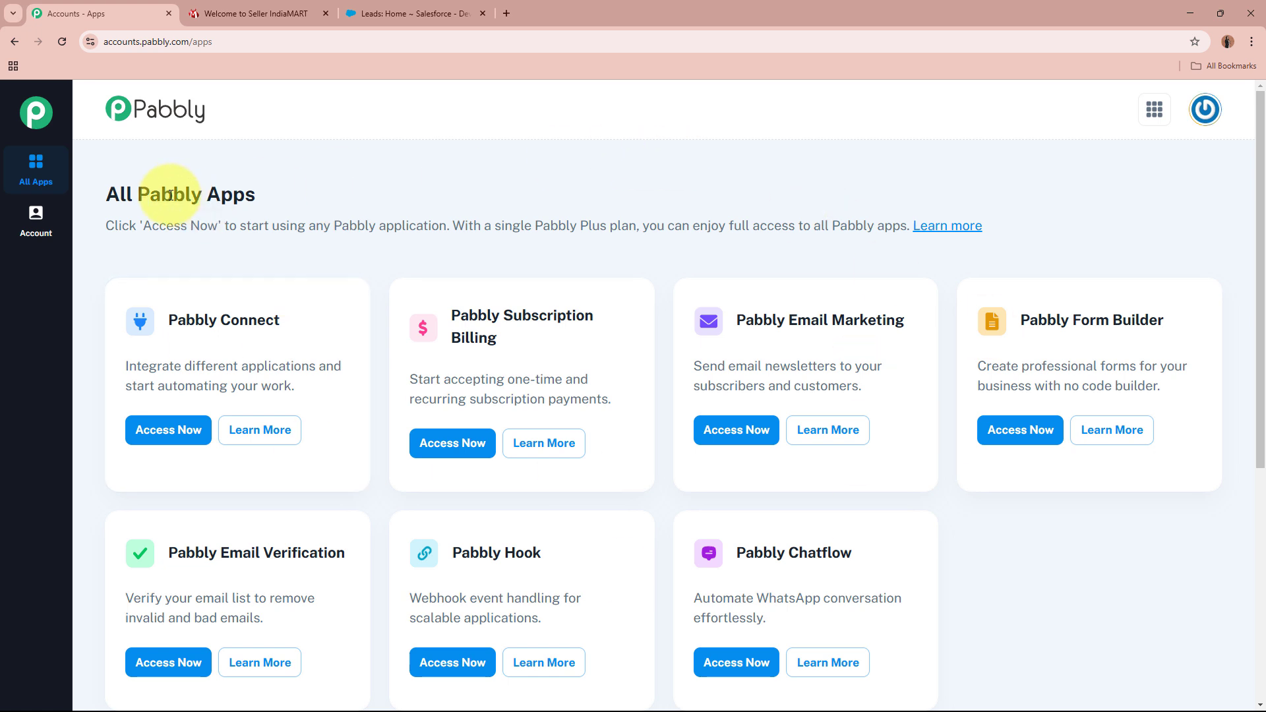
Access Pabbly Connect from the All Pabbly Apps page.
drag(107, 200, 331, 191)
click(331, 192)
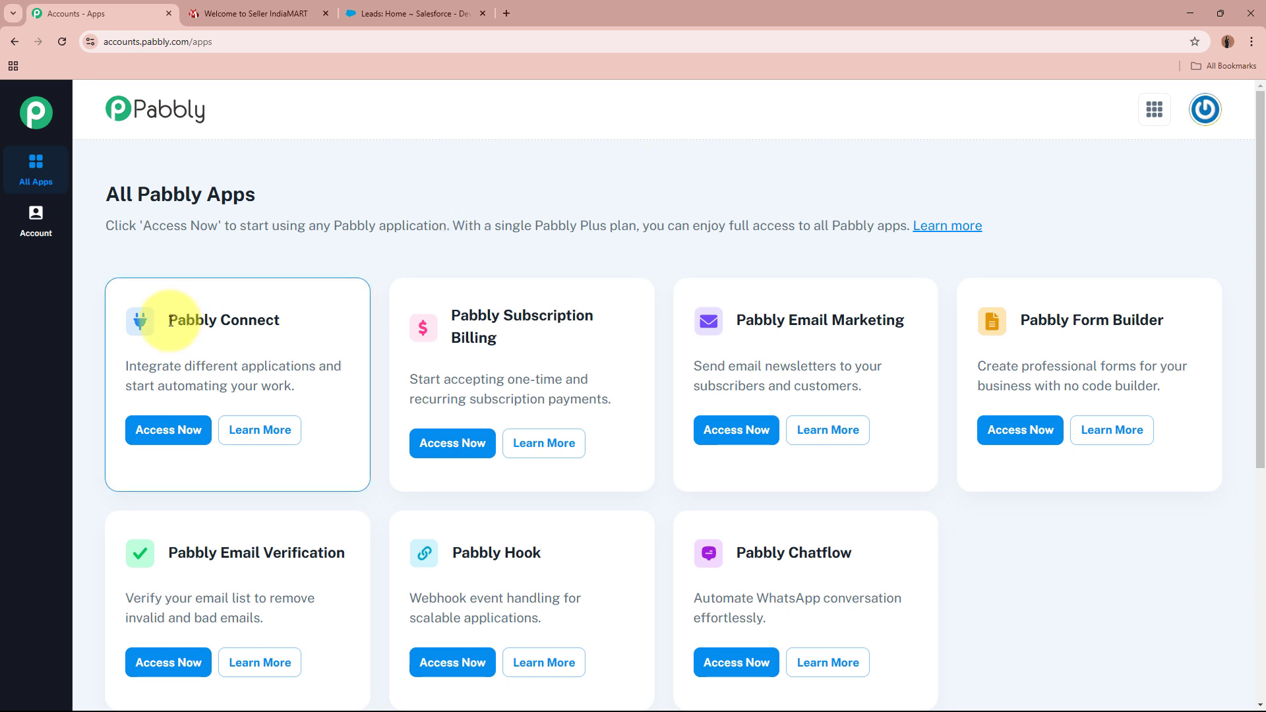
drag(170, 322, 305, 319)
click(304, 284)
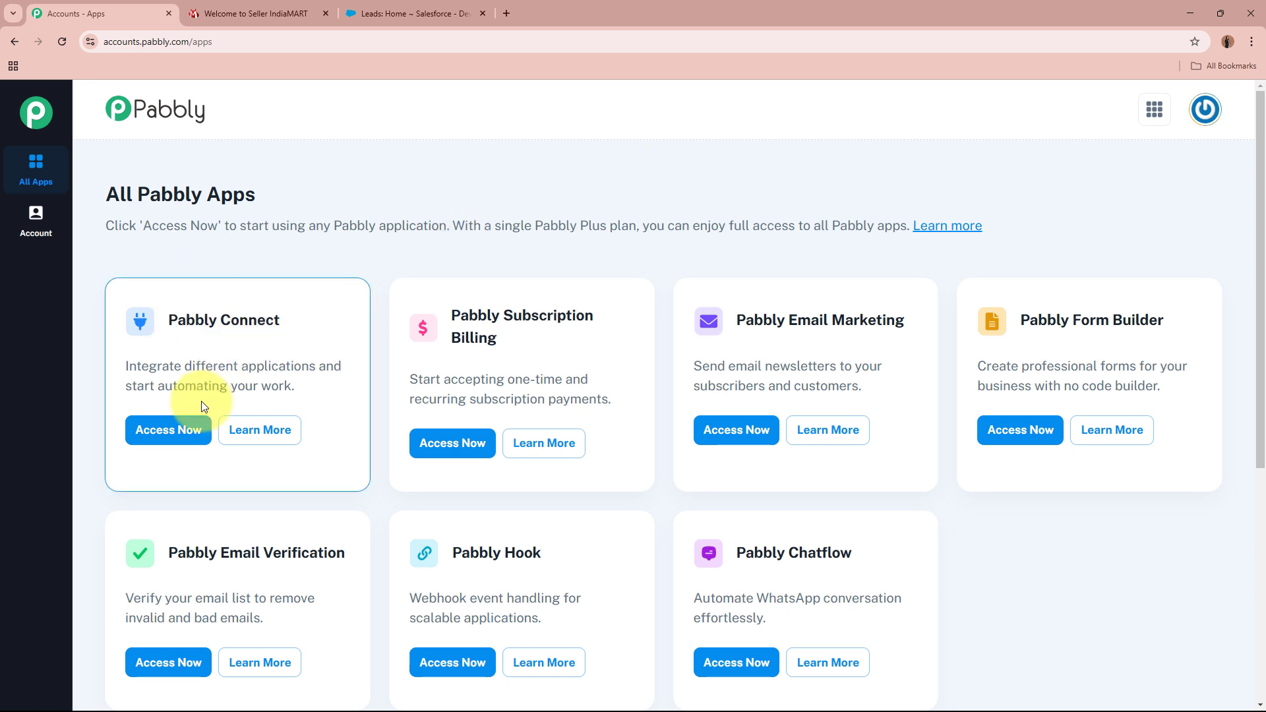
click(169, 429)
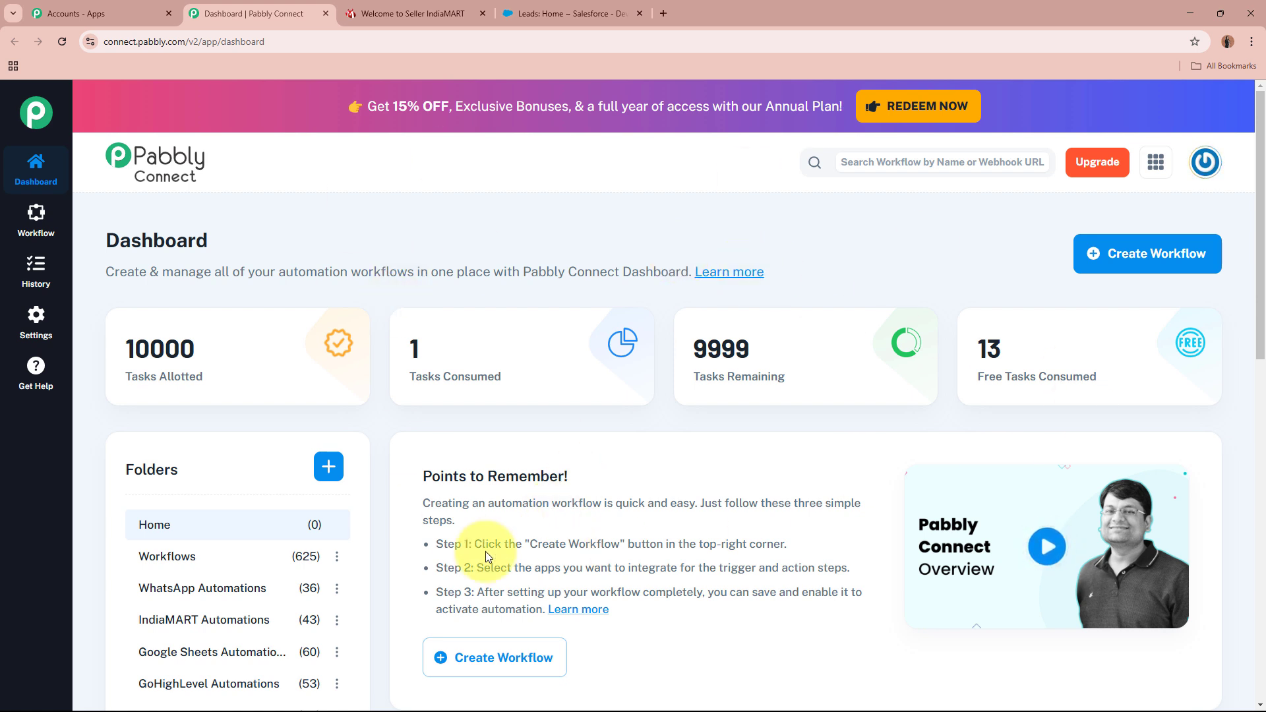
Start a new workflow and name it "Add IndiaMART Leads / Enquiries to Salesforce for Digital Flex Printing Services".
drag(485, 544, 762, 536)
click(770, 531)
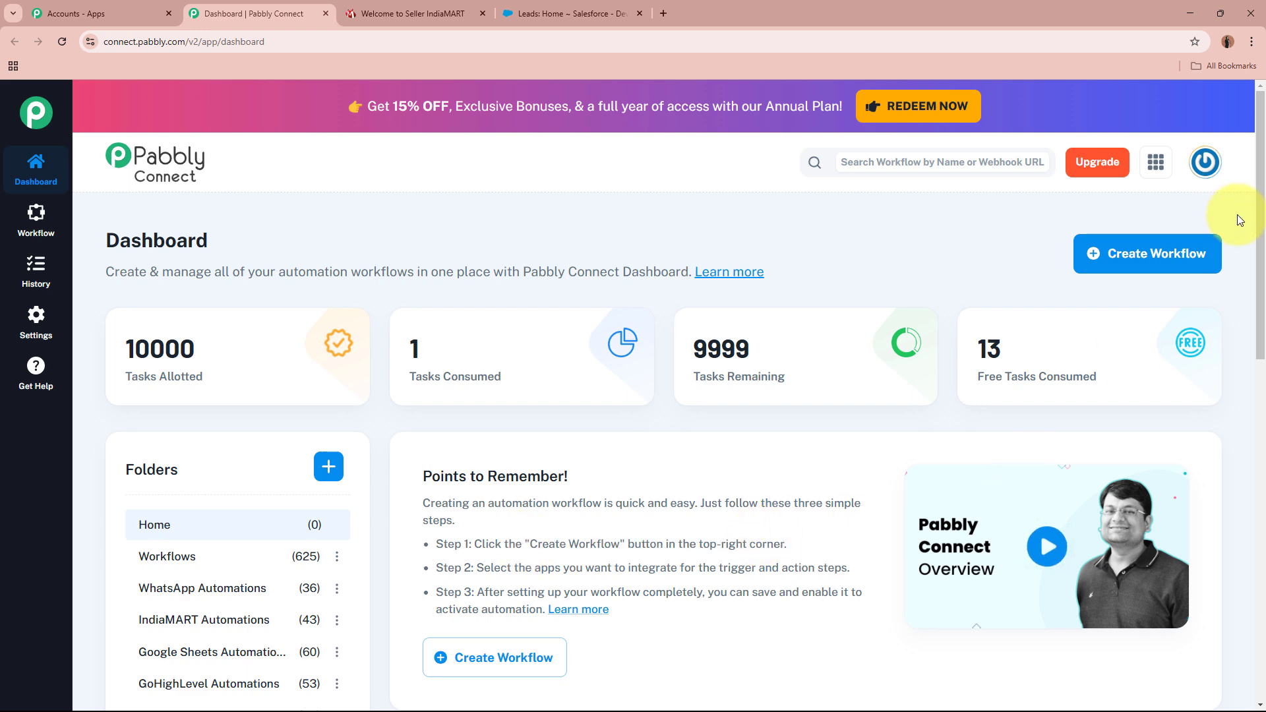
click(1150, 269)
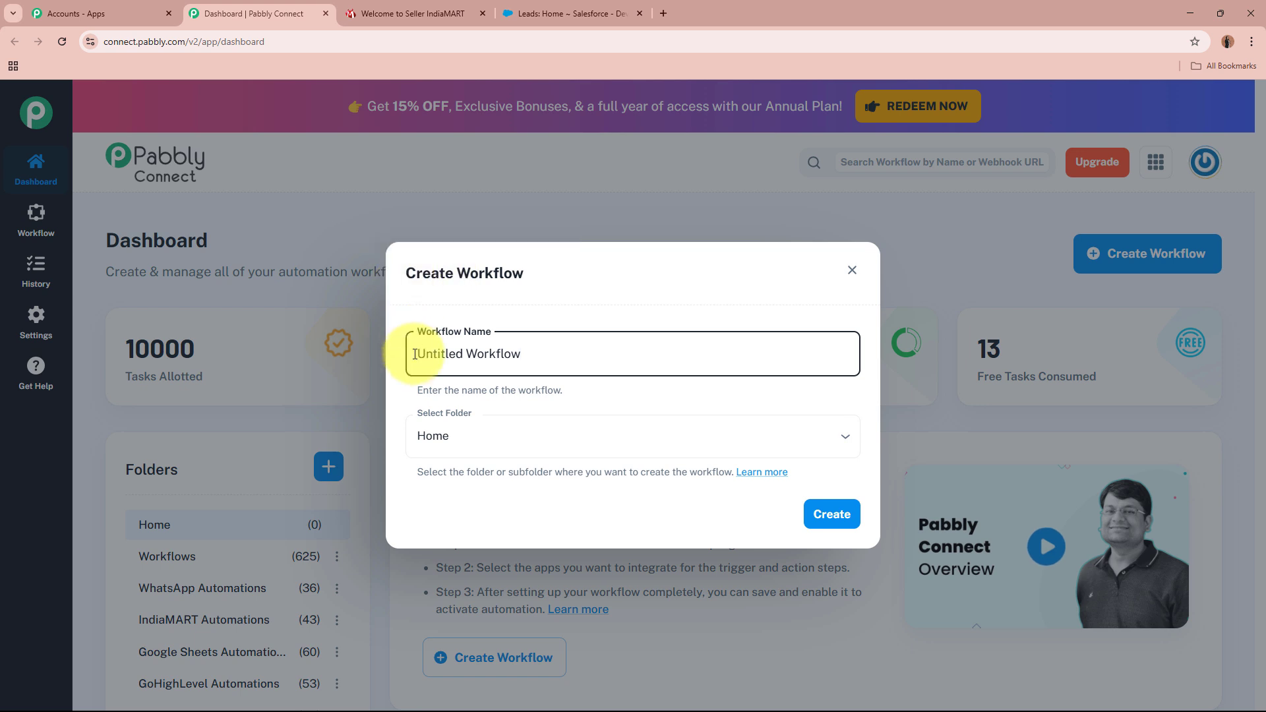
drag(572, 354, 381, 361)
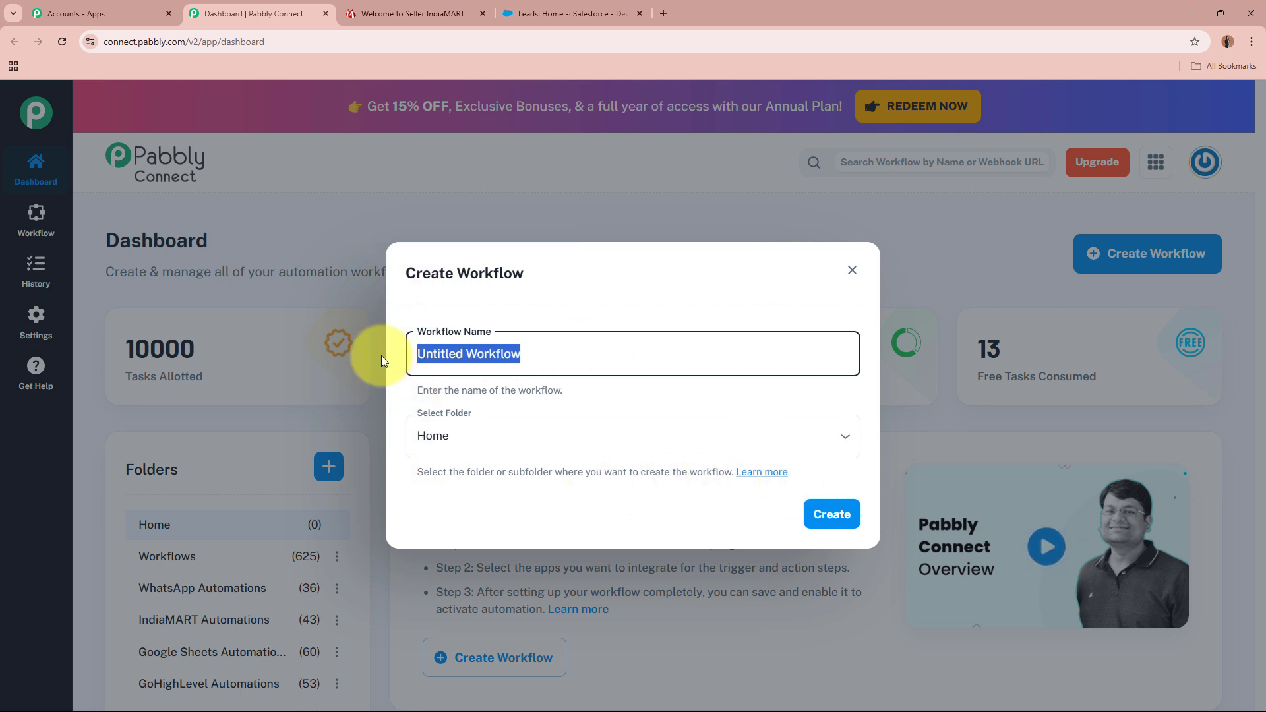
key(BackSpace)
click(443, 435)
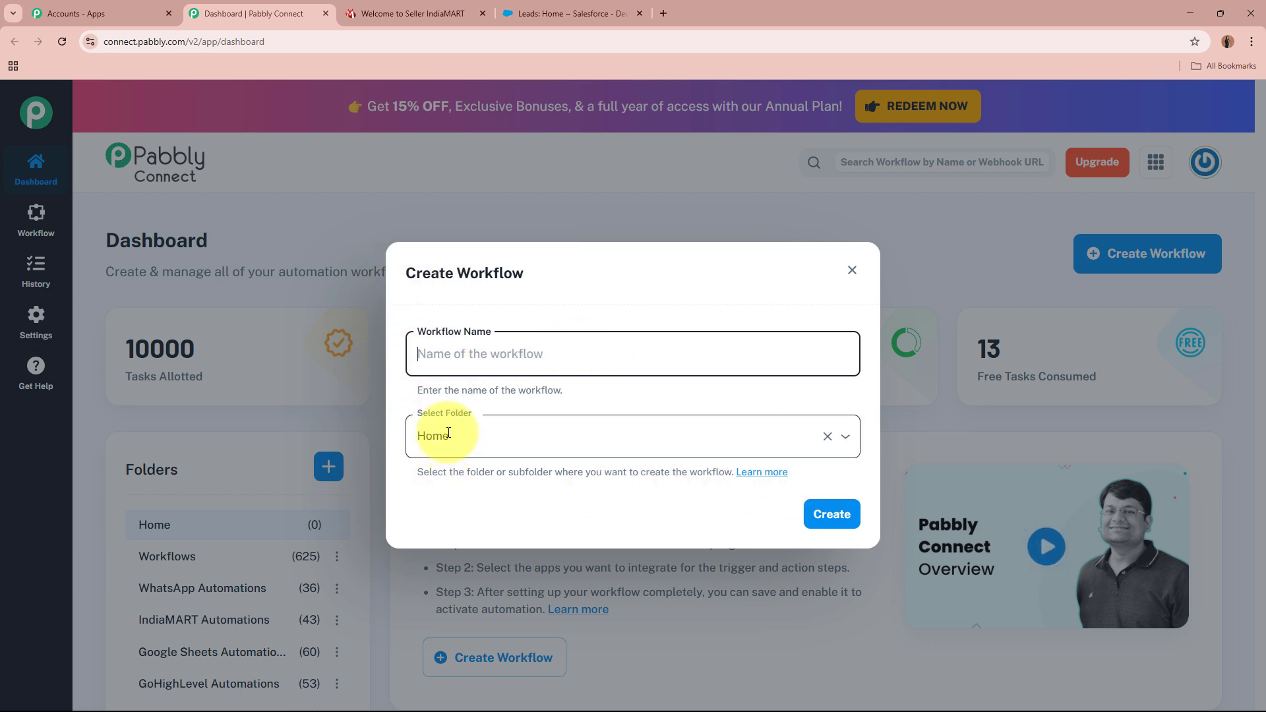
click(474, 367)
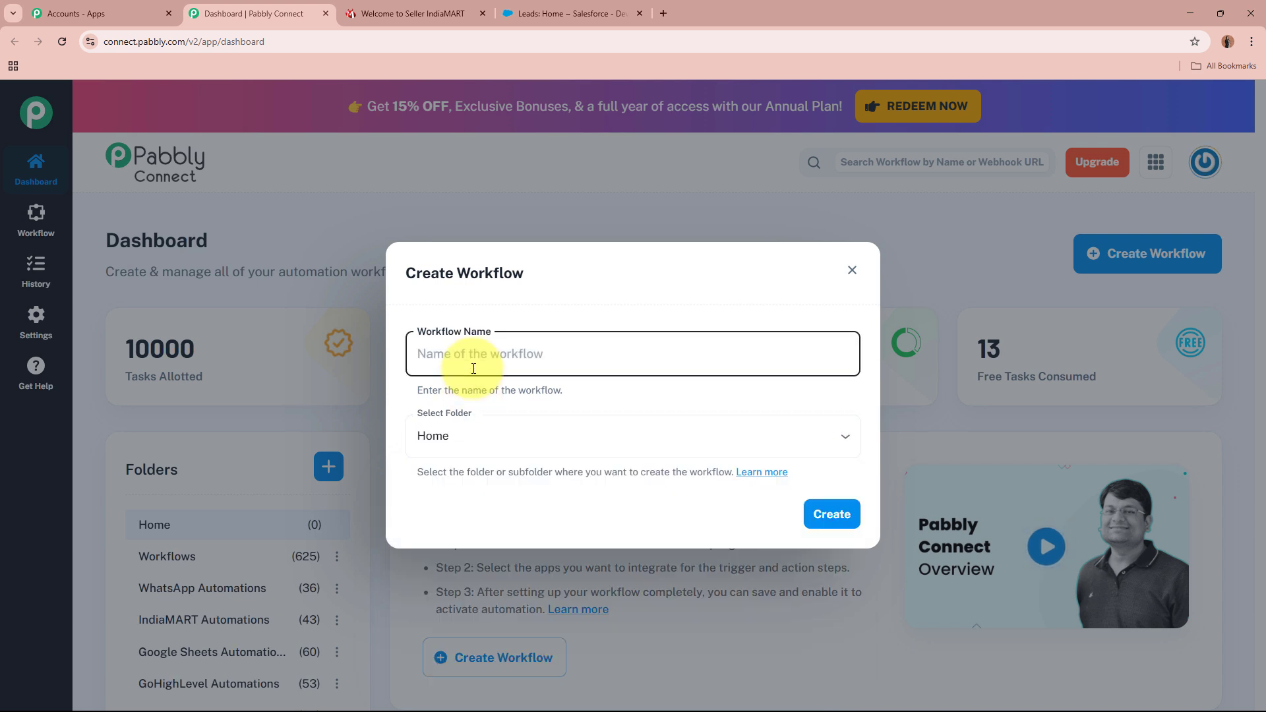
text(IndiaMART Leads / Enquiries to Salesforce for Digital Flex Printing Services)
click(418, 354)
text(Add)
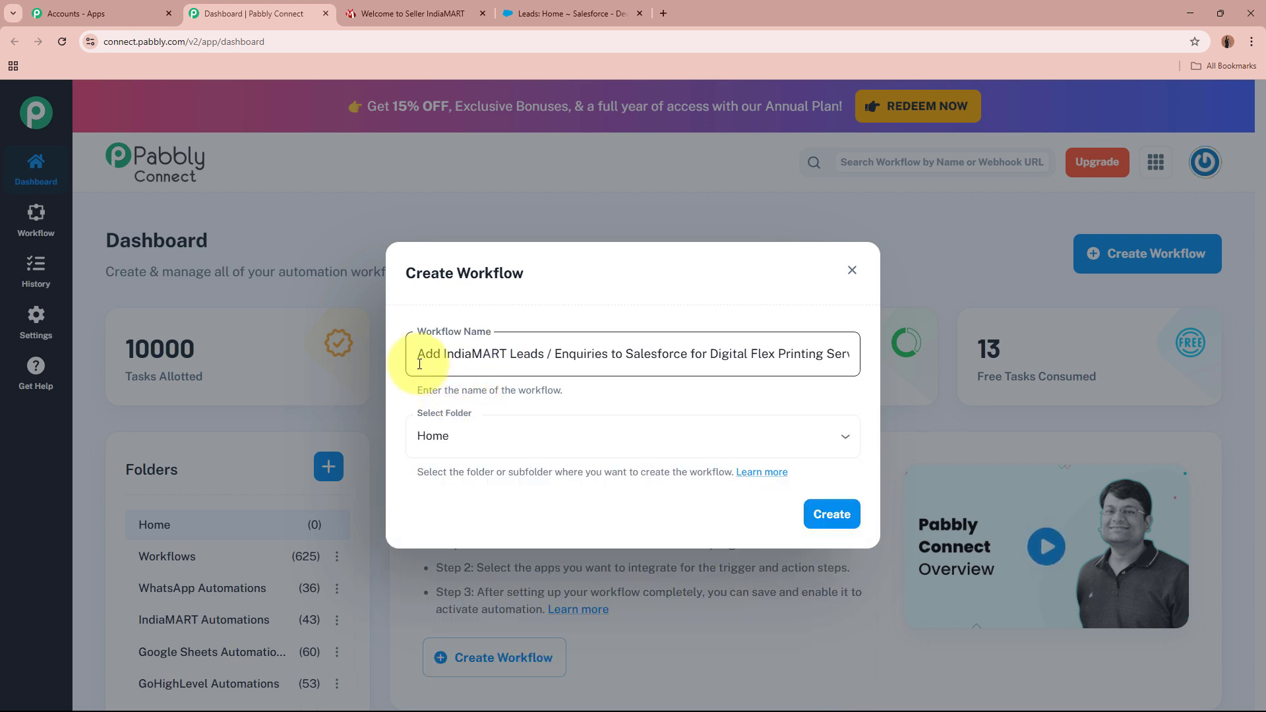
drag(450, 354, 848, 348)
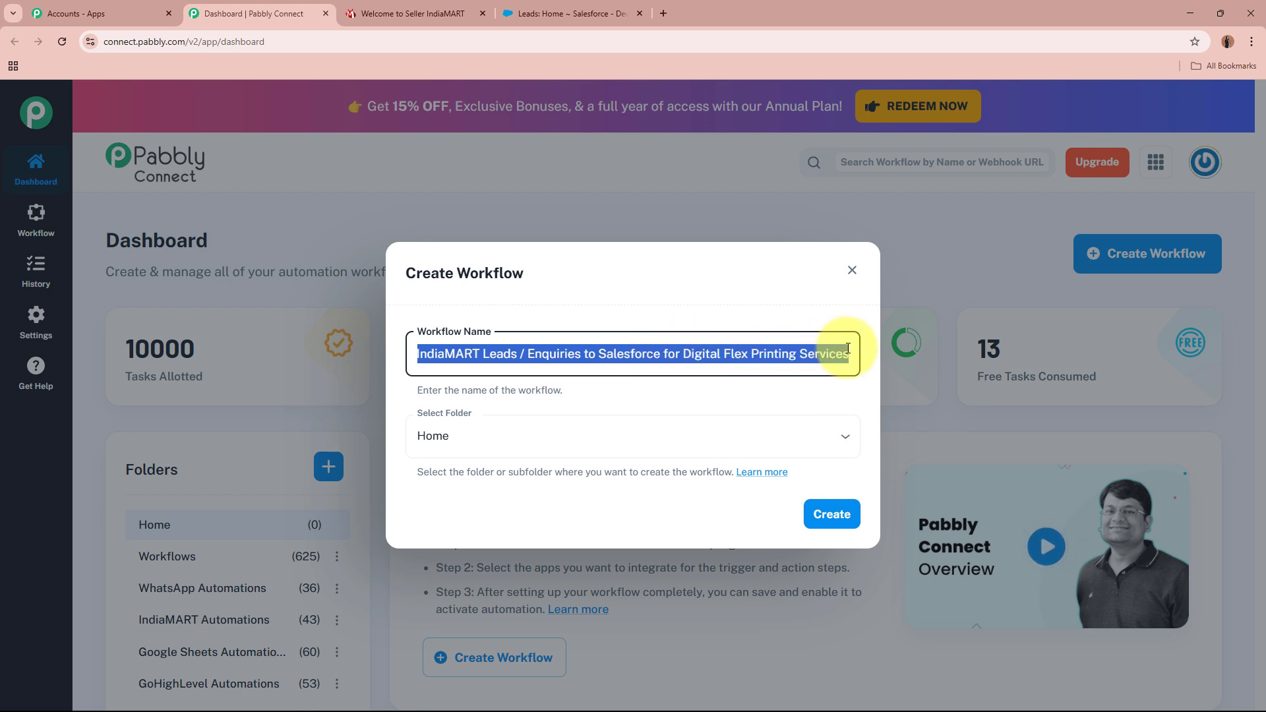
click(817, 397)
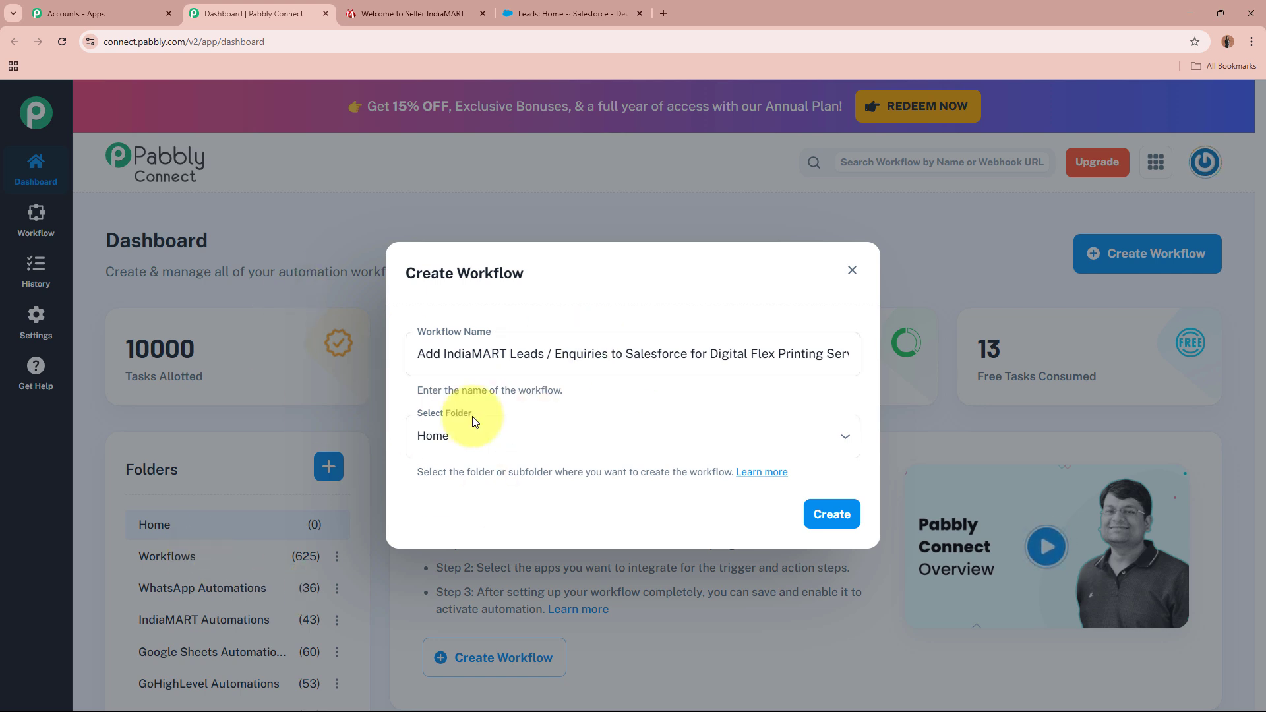
Choose the IndiaMART Automations folder for the workflow and create it.
click(520, 426)
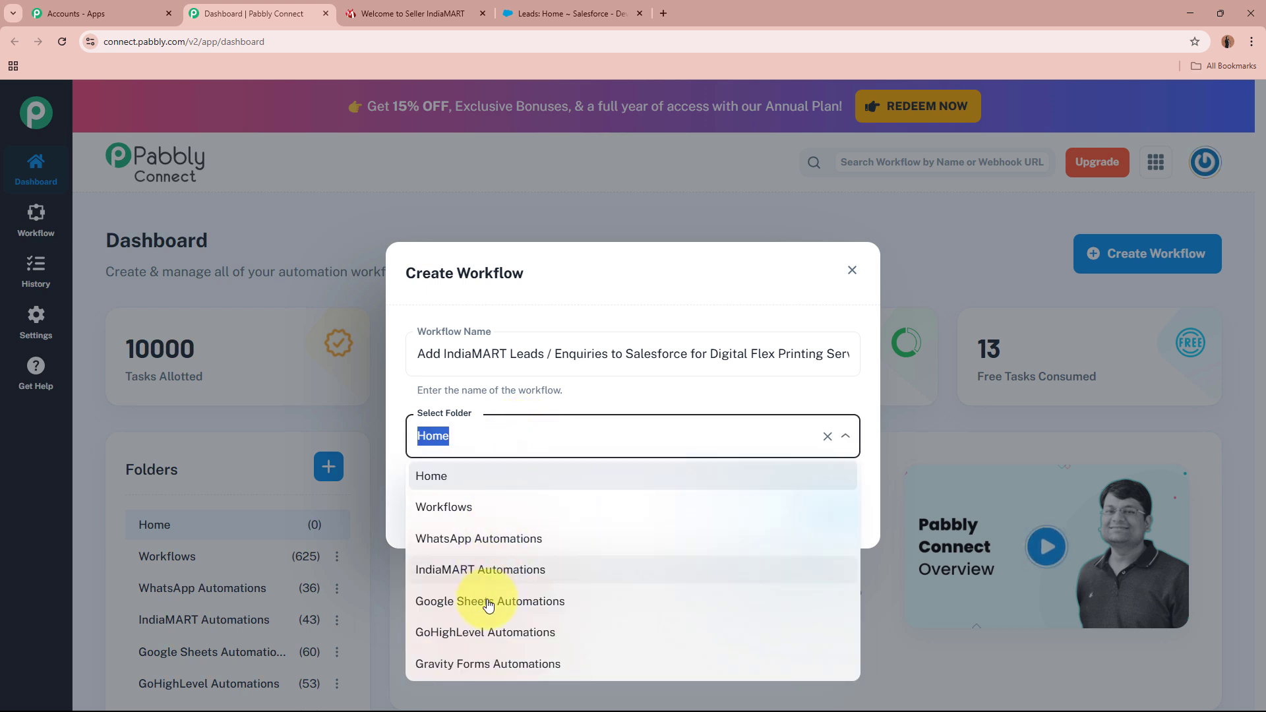
click(486, 569)
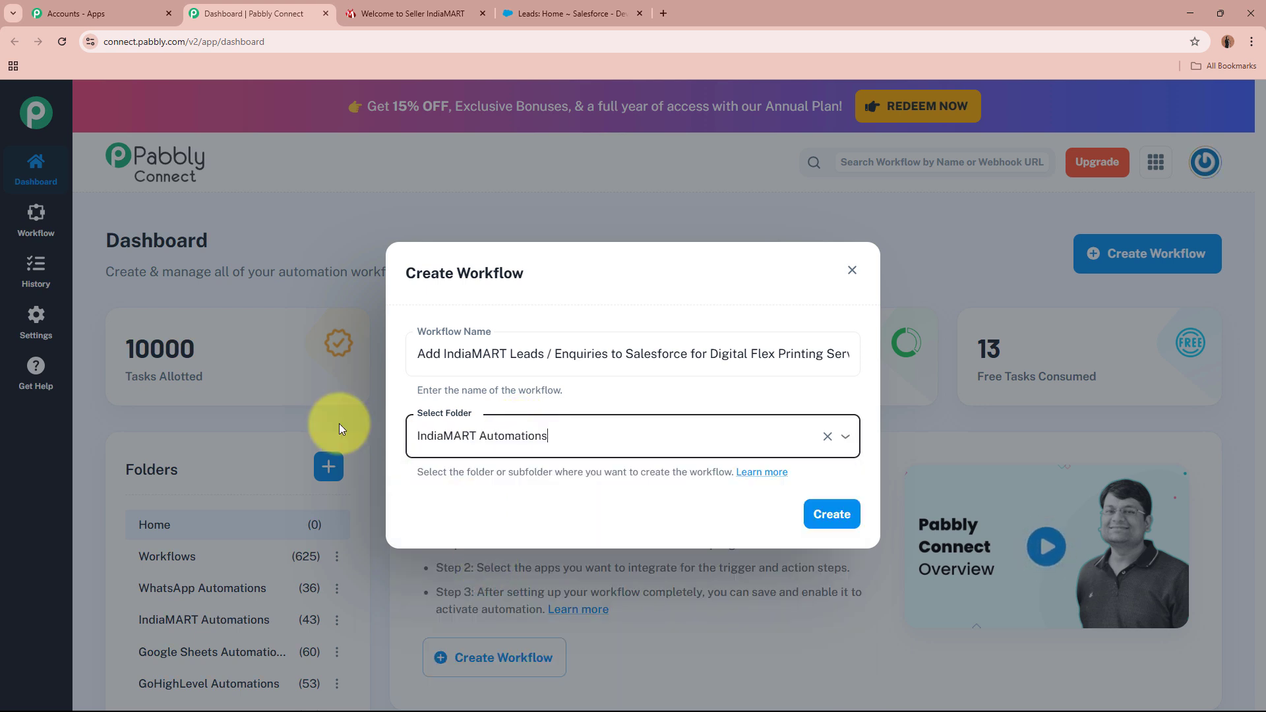
click(495, 502)
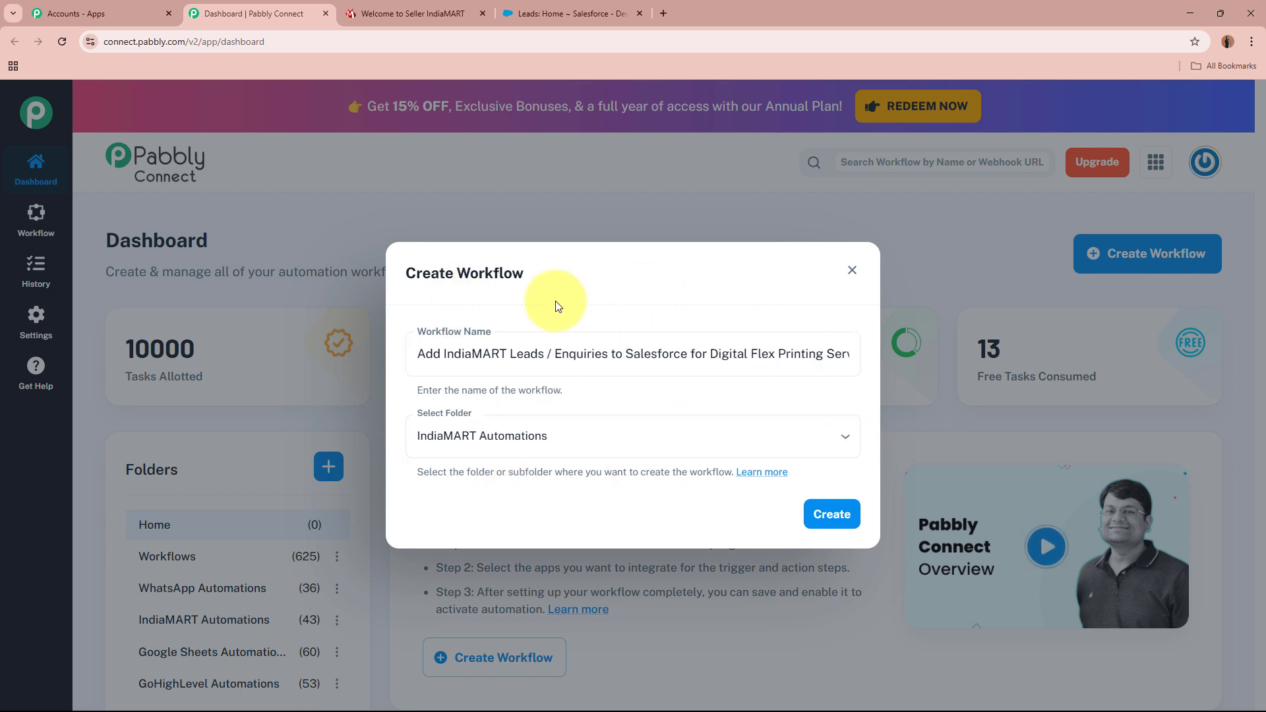
click(569, 339)
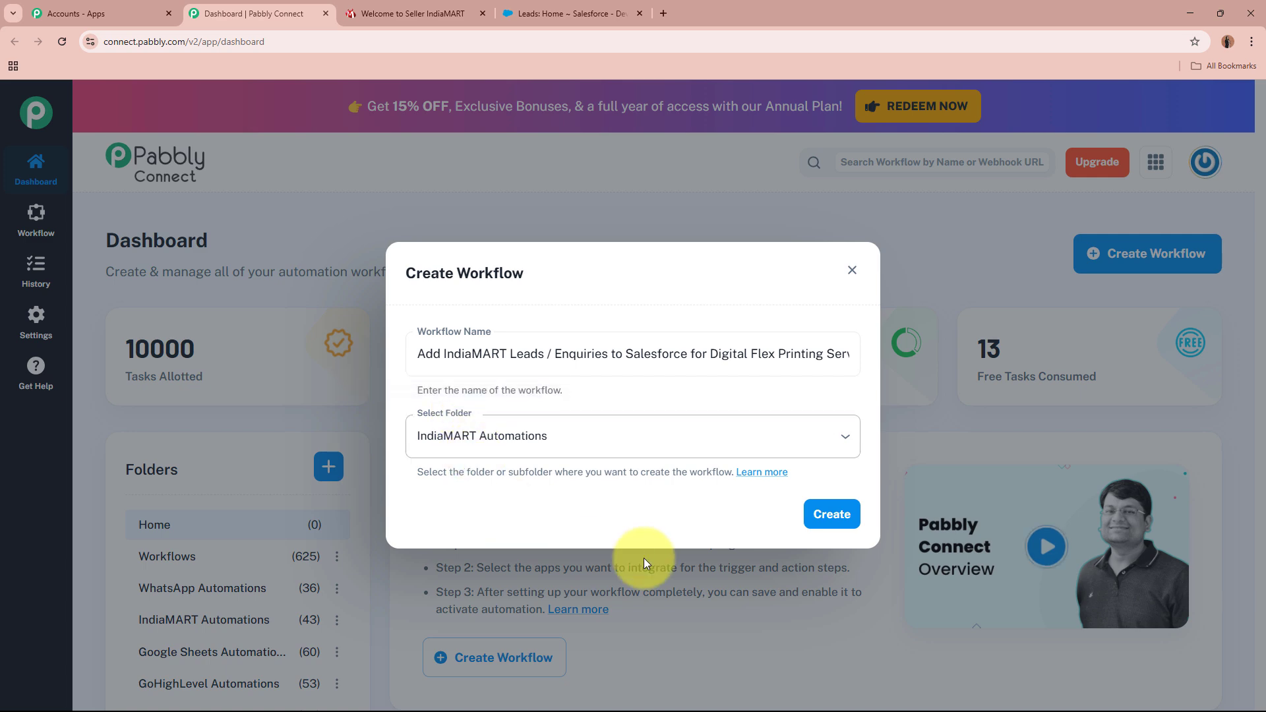
click(829, 517)
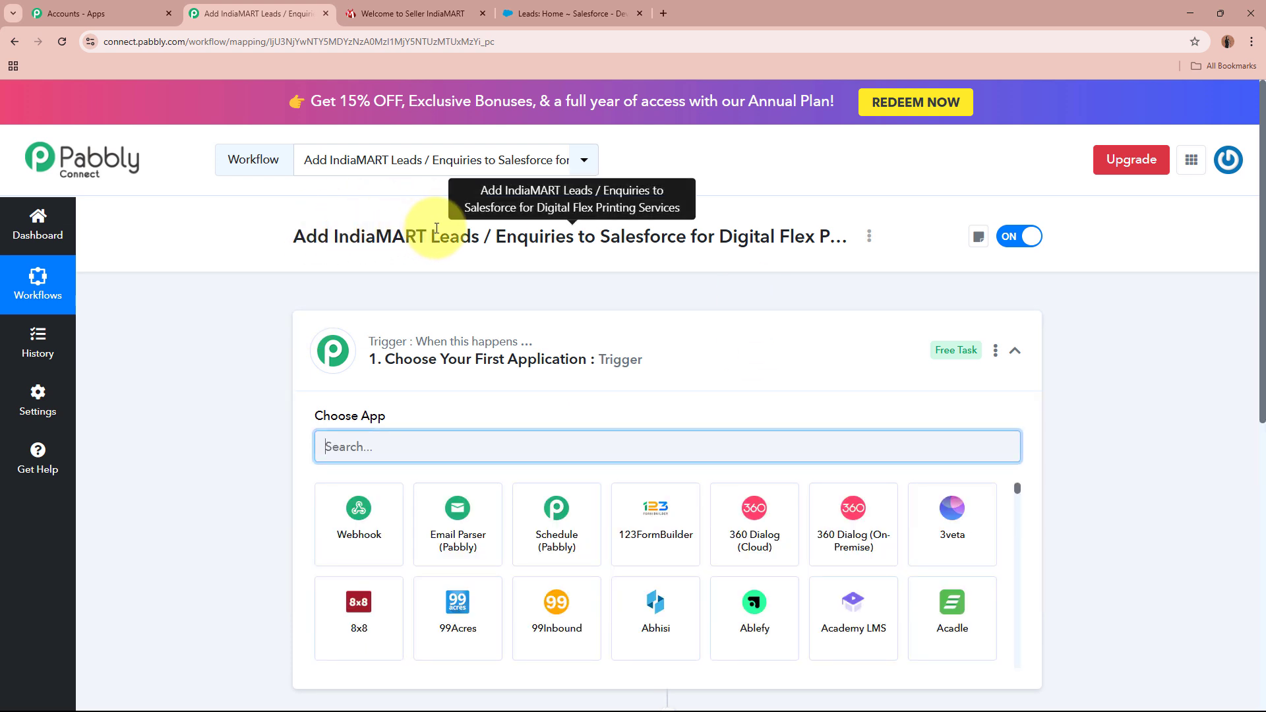
Search for IndiaMART and set it as the workflow's trigger application.
click(743, 354)
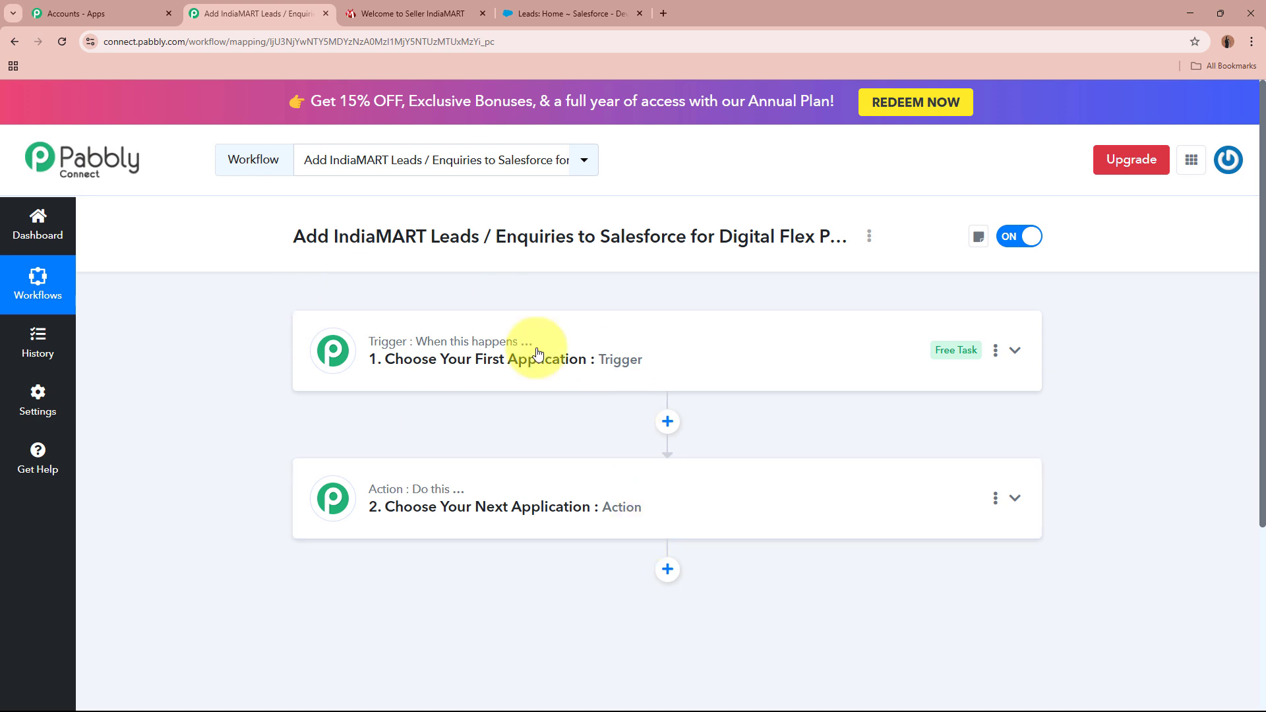
mouse_move(398, 491)
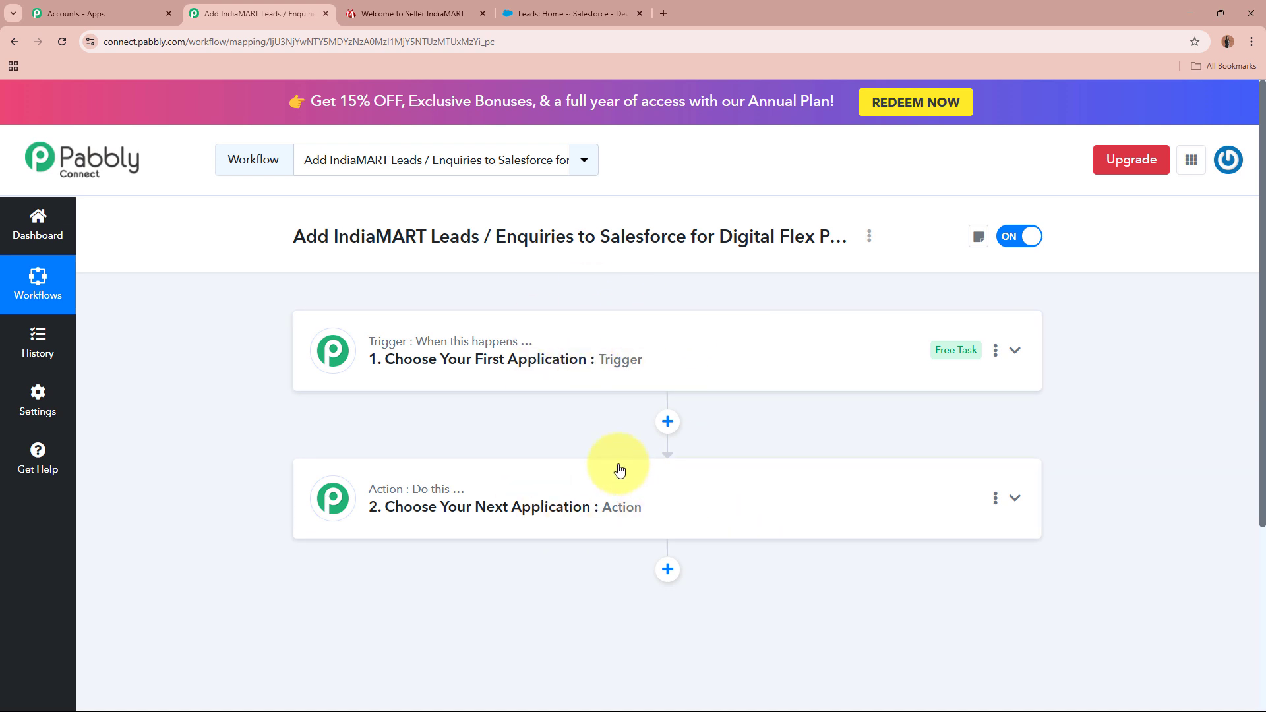
click(746, 347)
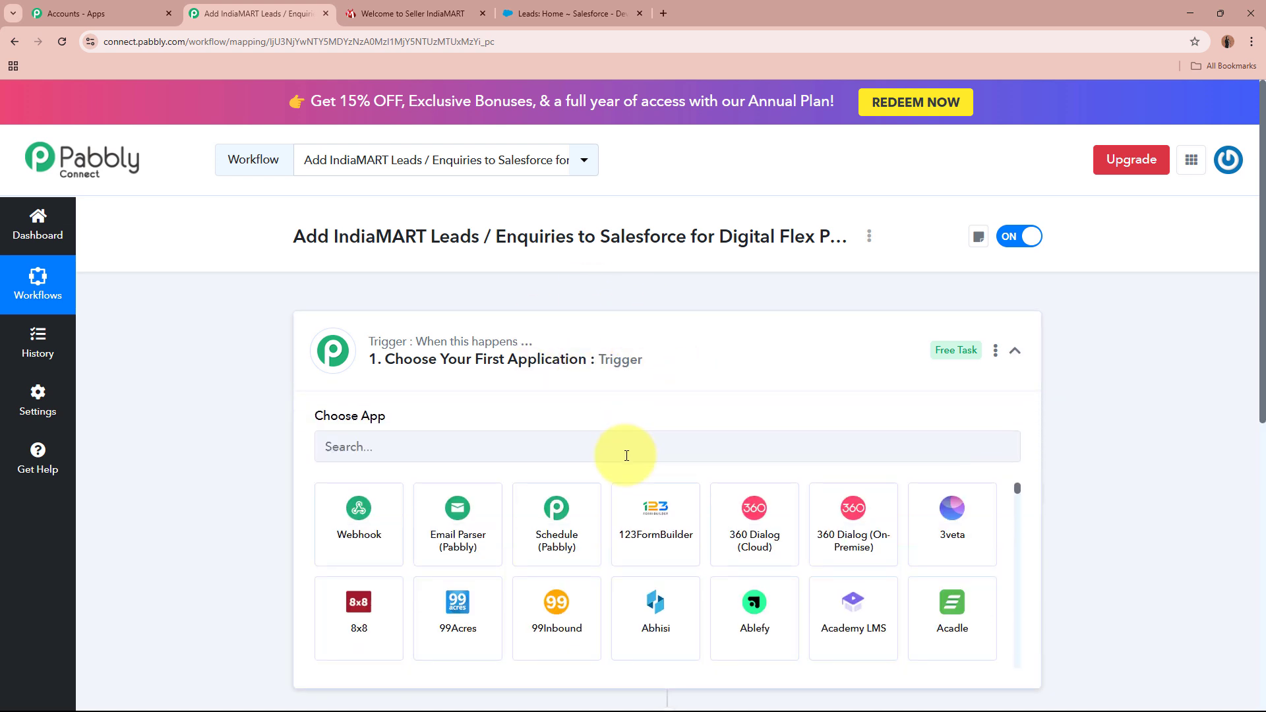
click(625, 454)
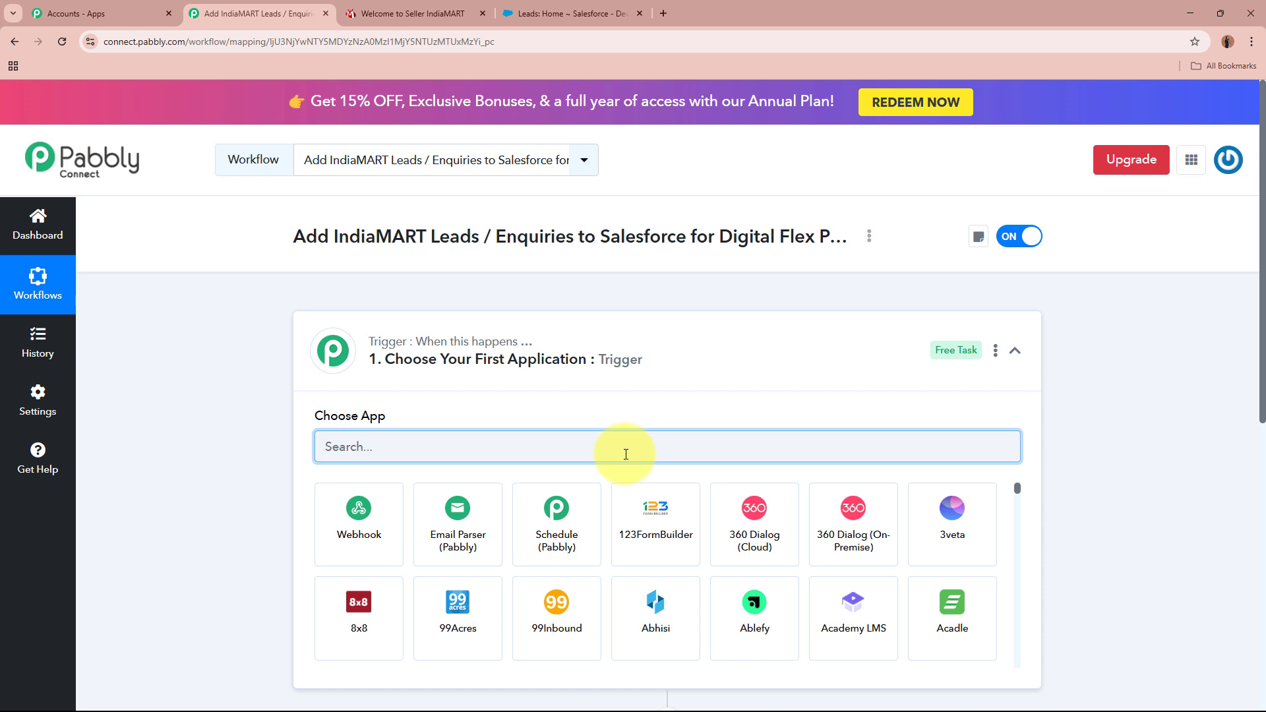
text(In)
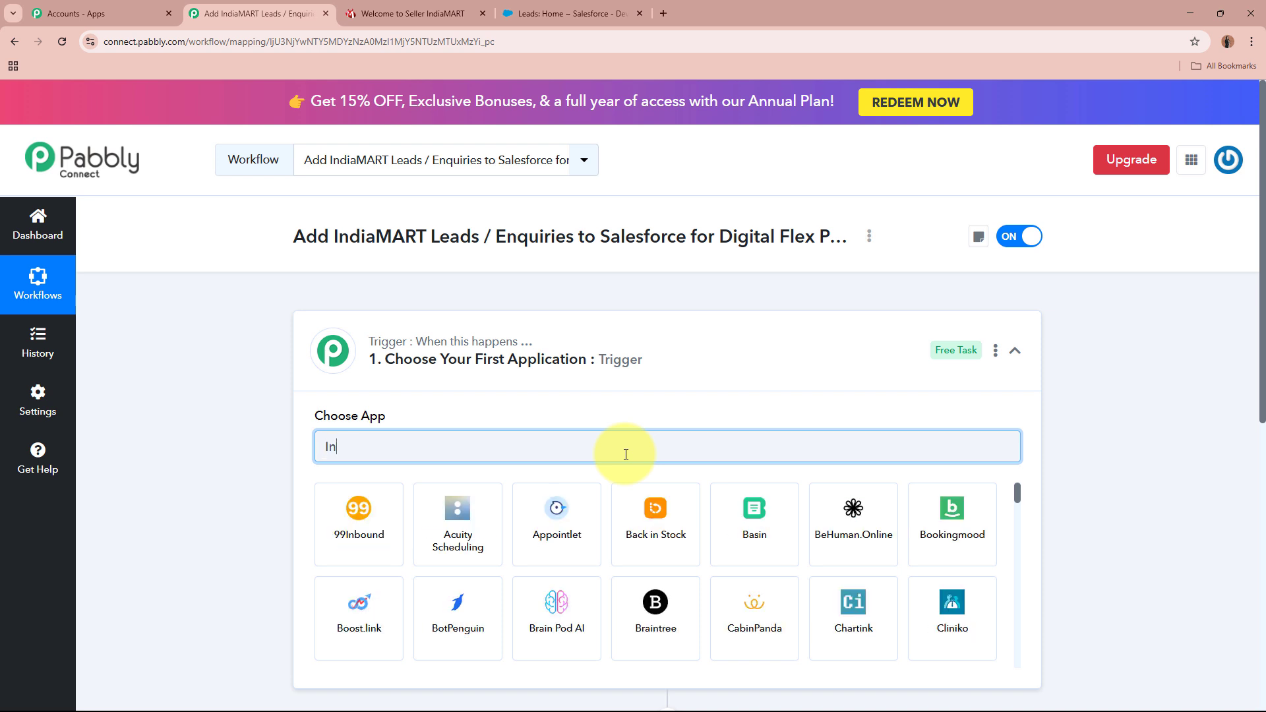
text(diaMART)
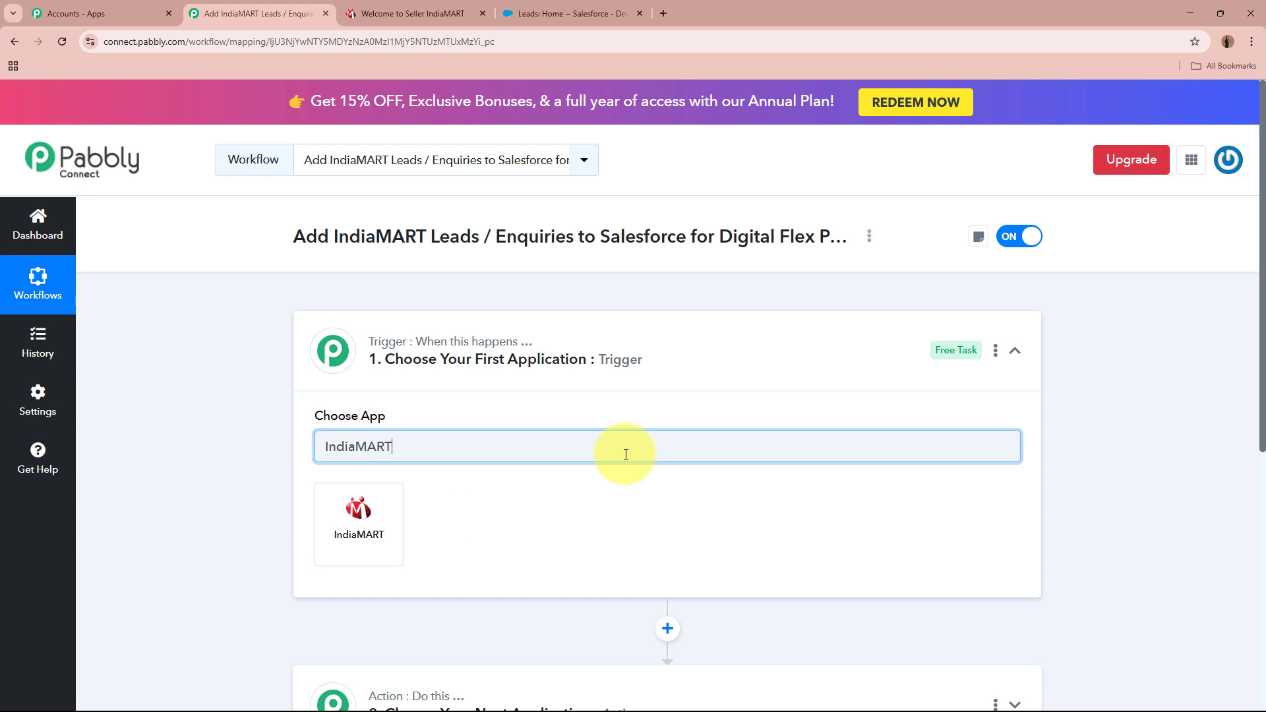
click(386, 517)
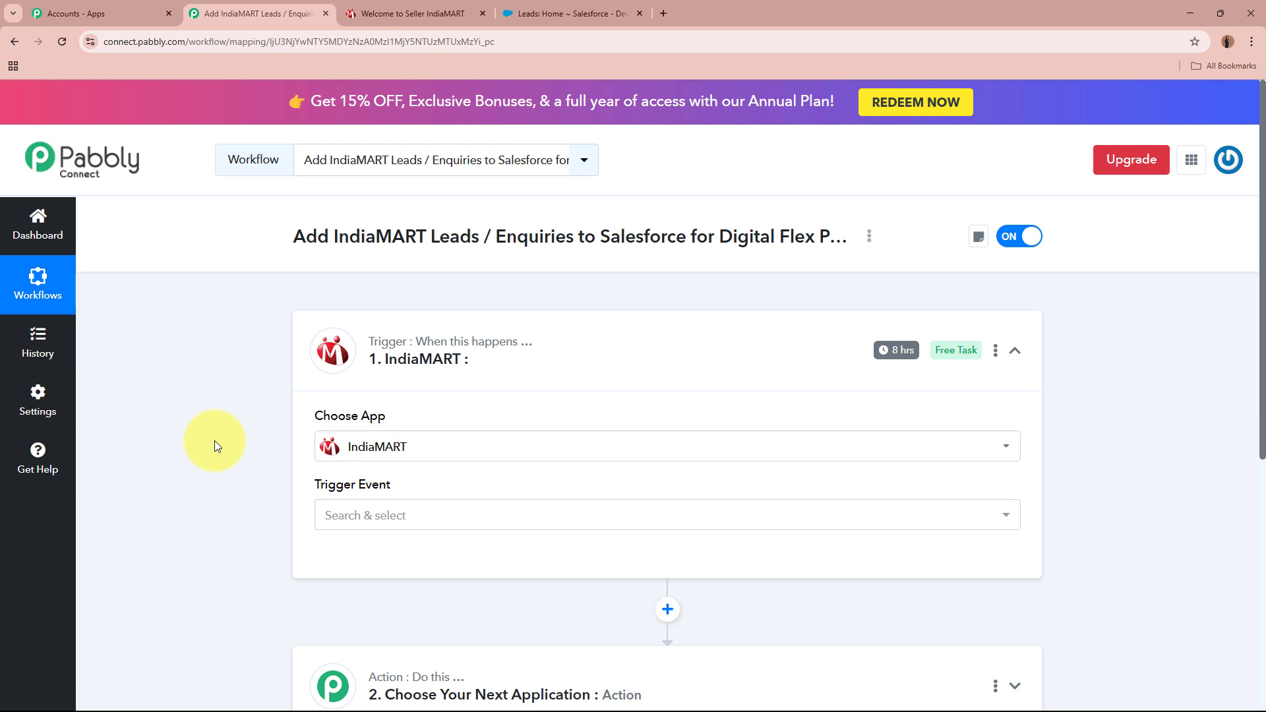
Set the IndiaMART trigger event to New Leads and show its webhook URL and setup instructions.
click(369, 14)
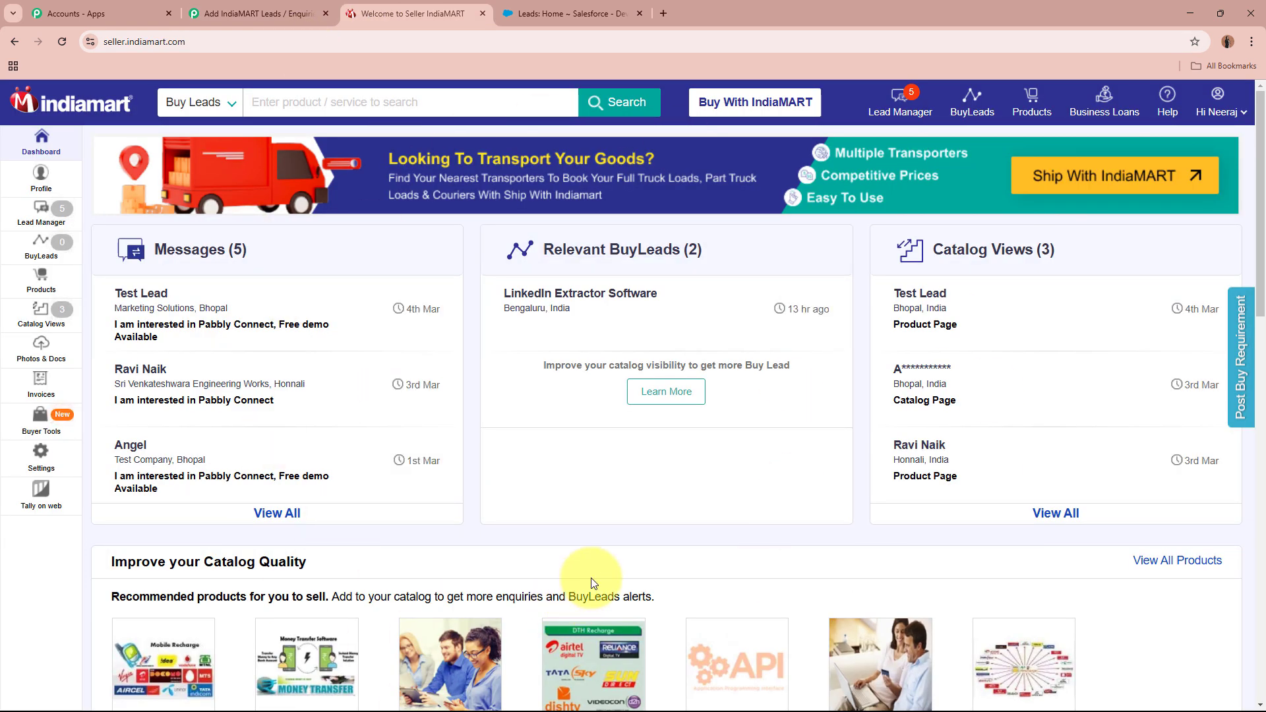
click(307, 11)
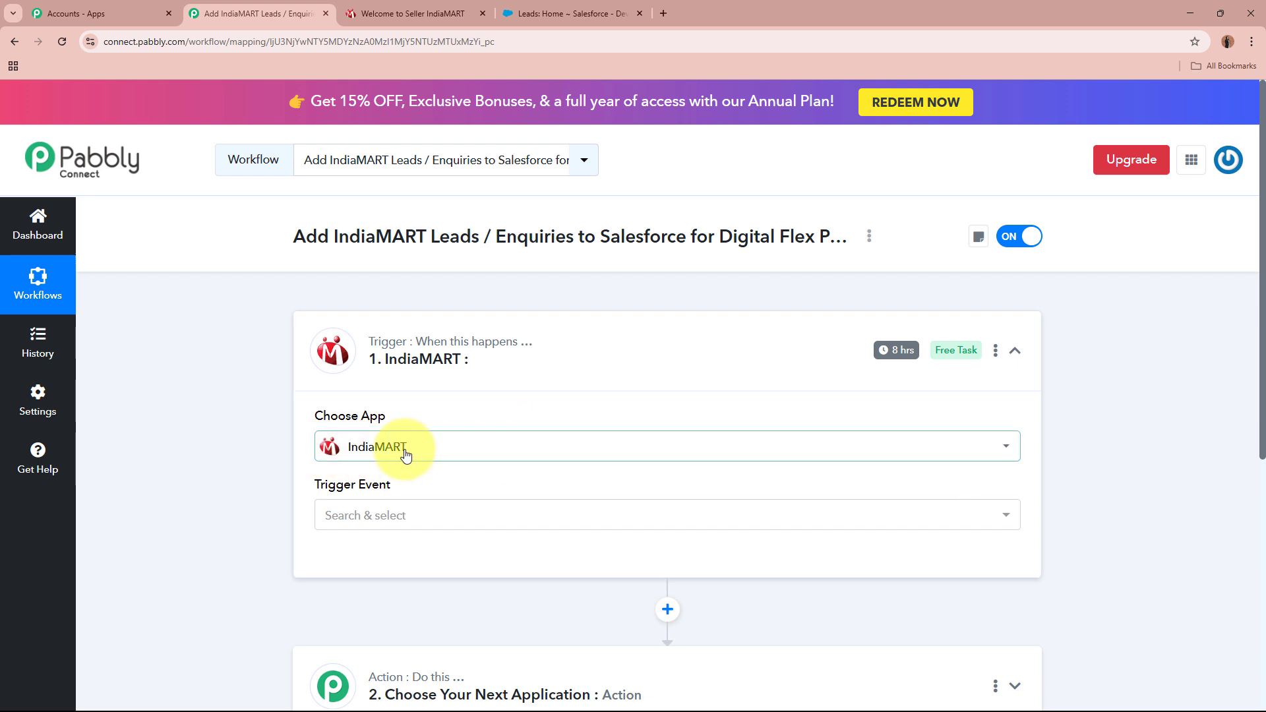
click(404, 515)
click(403, 597)
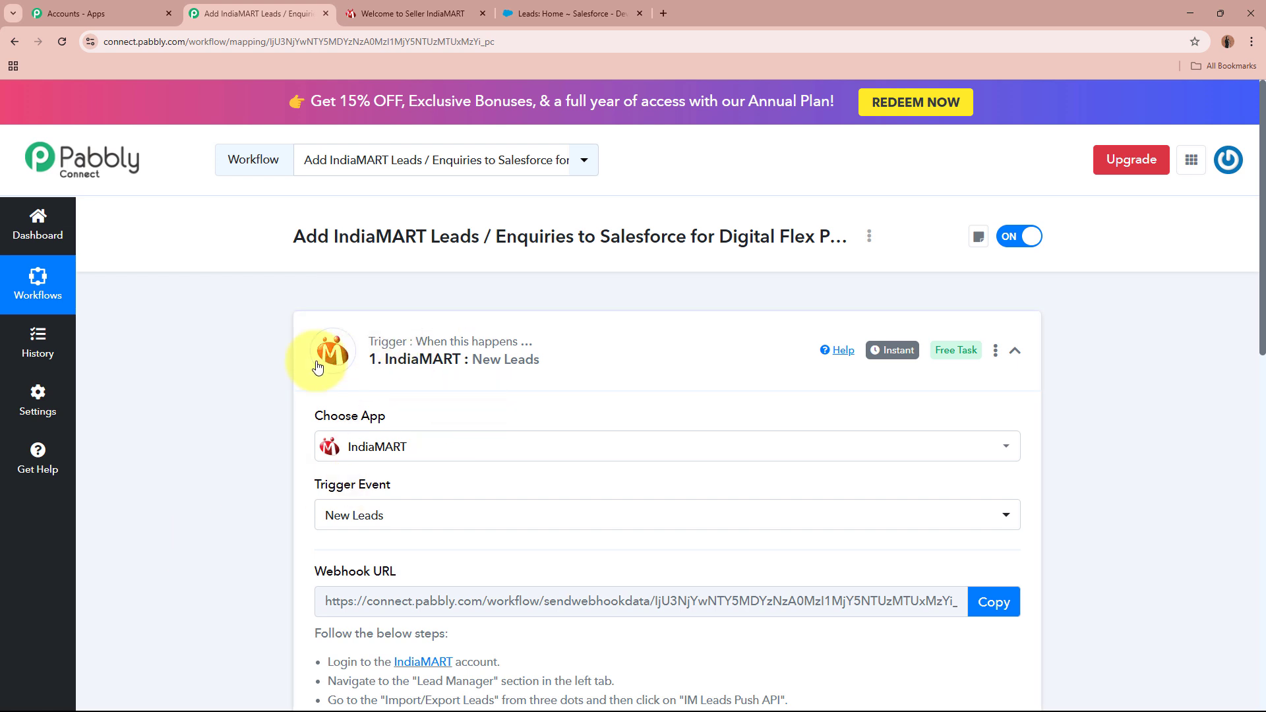
scroll(220, 505, down, 4)
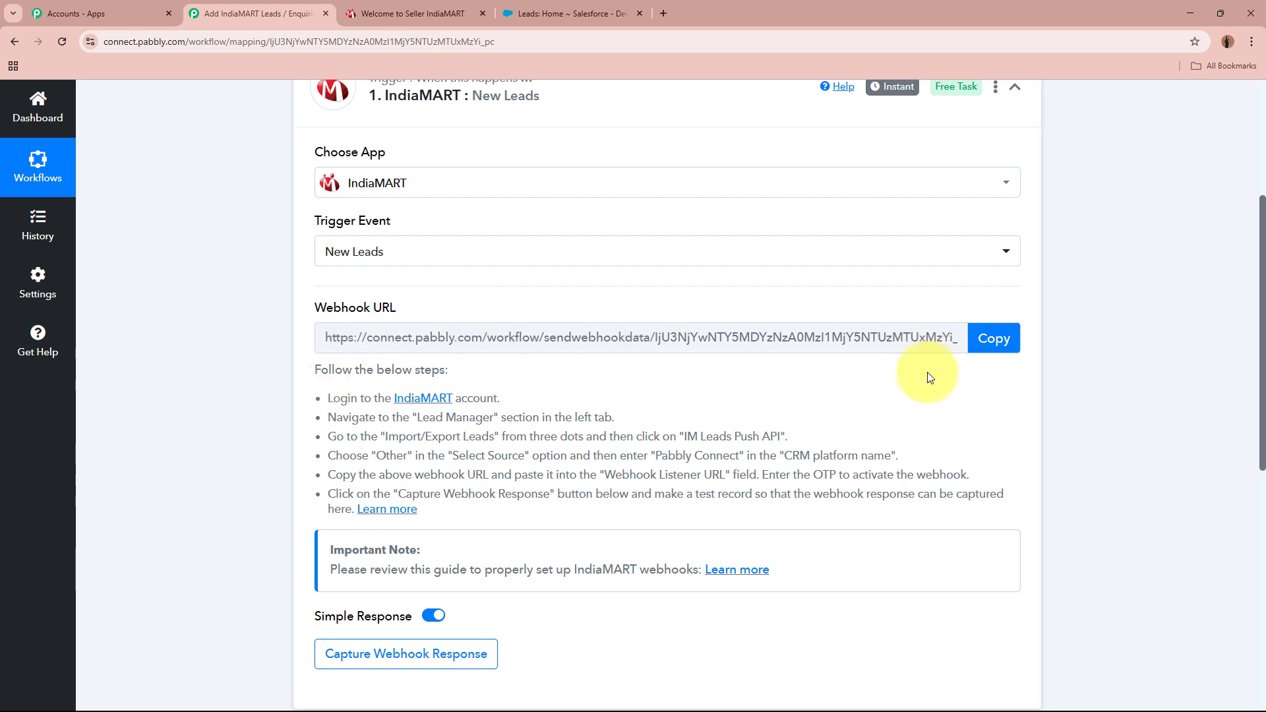
Copy the webhook URL of the IndiaMART New Leads trigger.
scroll(927, 376, up, 4)
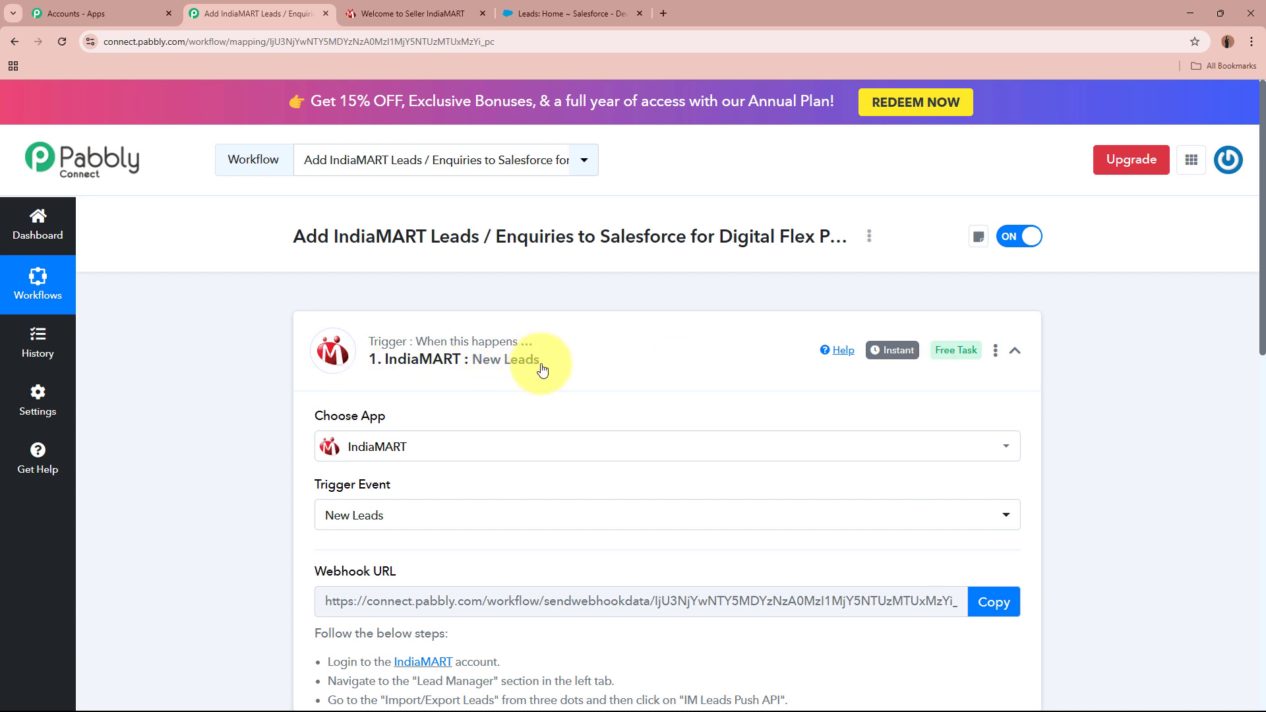
scroll(542, 369, down, 4)
drag(315, 369, 528, 517)
click(572, 476)
click(994, 339)
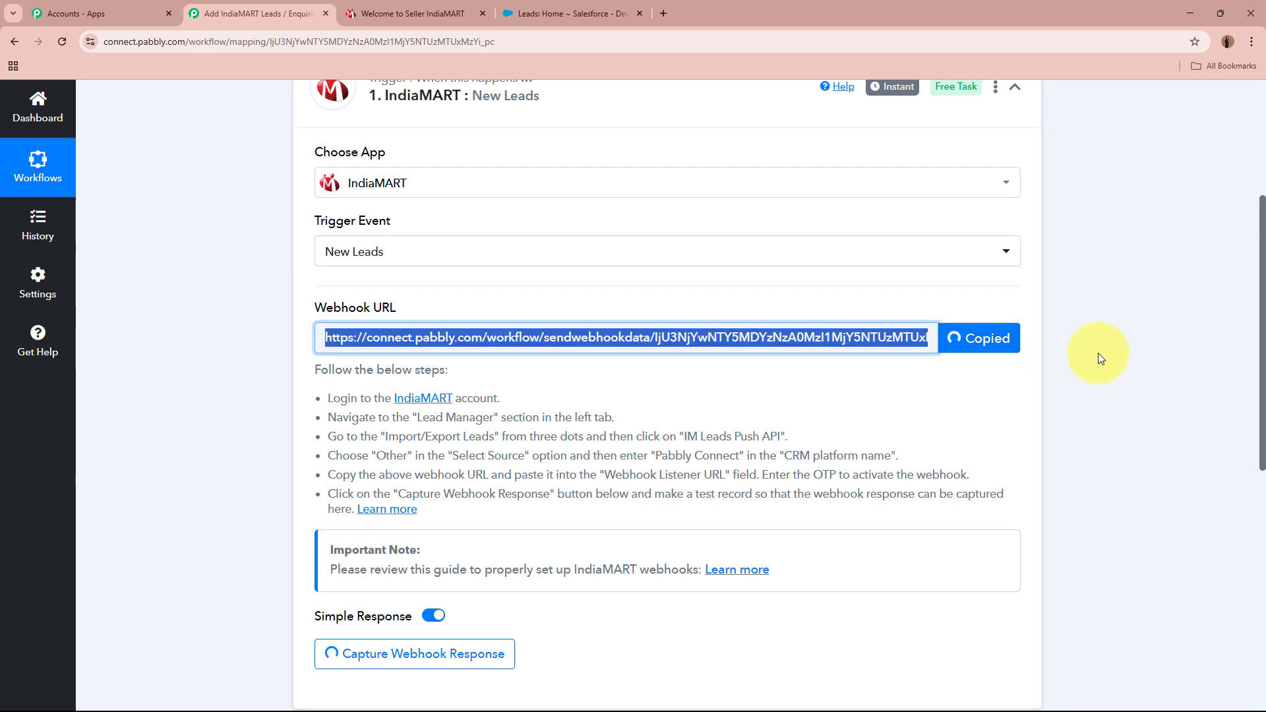
scroll(1098, 354, up, 4)
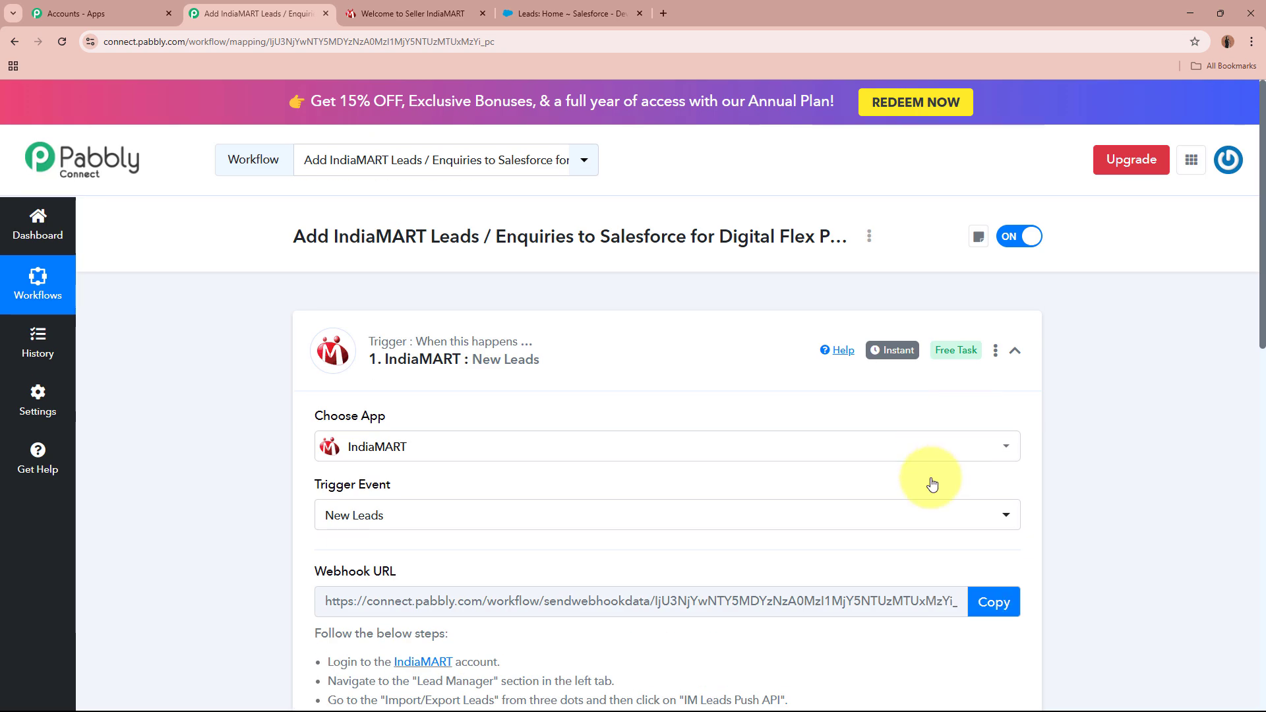
Switch to the IndiaMART seller account and open the Push API integration page from the Lead Manager's import/export options.
click(460, 6)
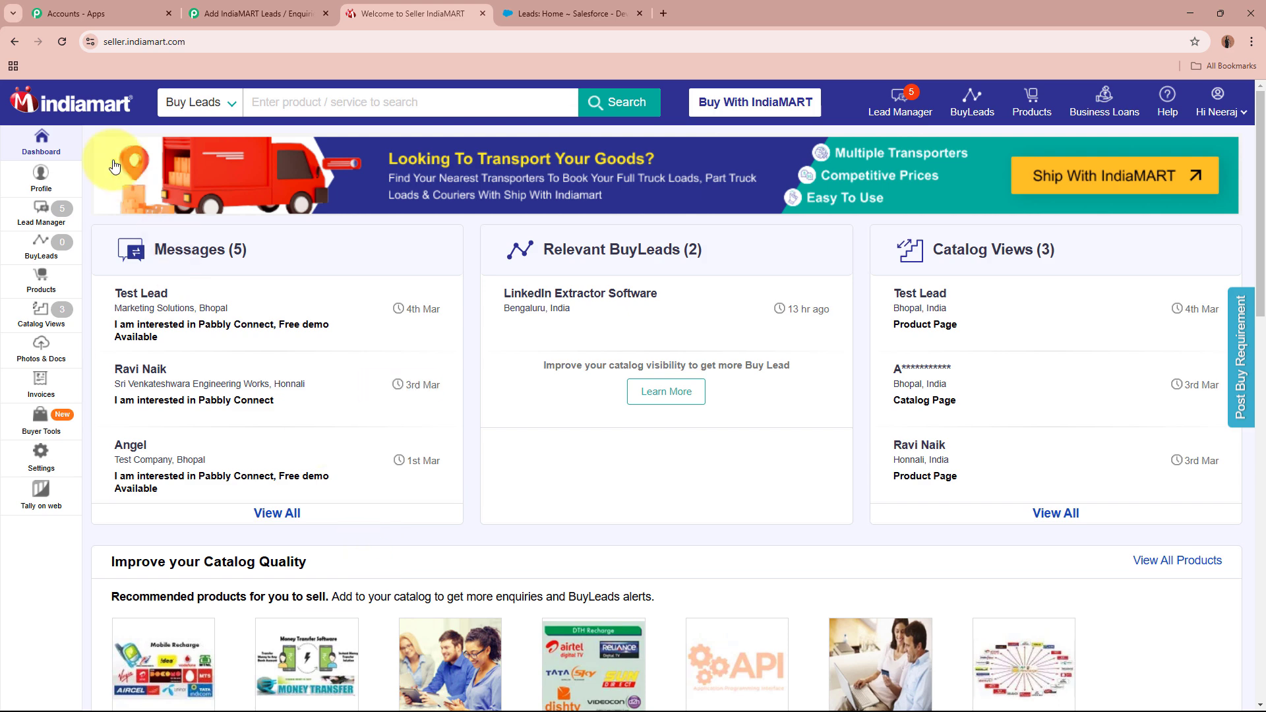
click(35, 215)
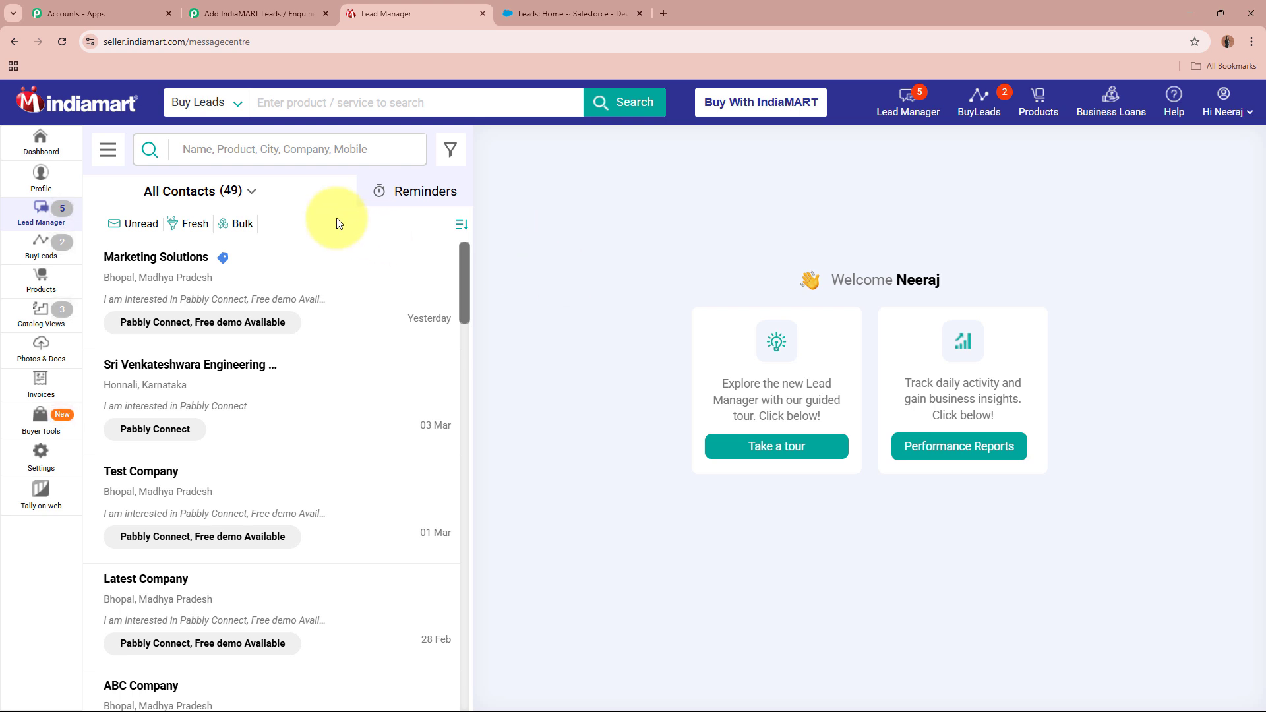
click(108, 150)
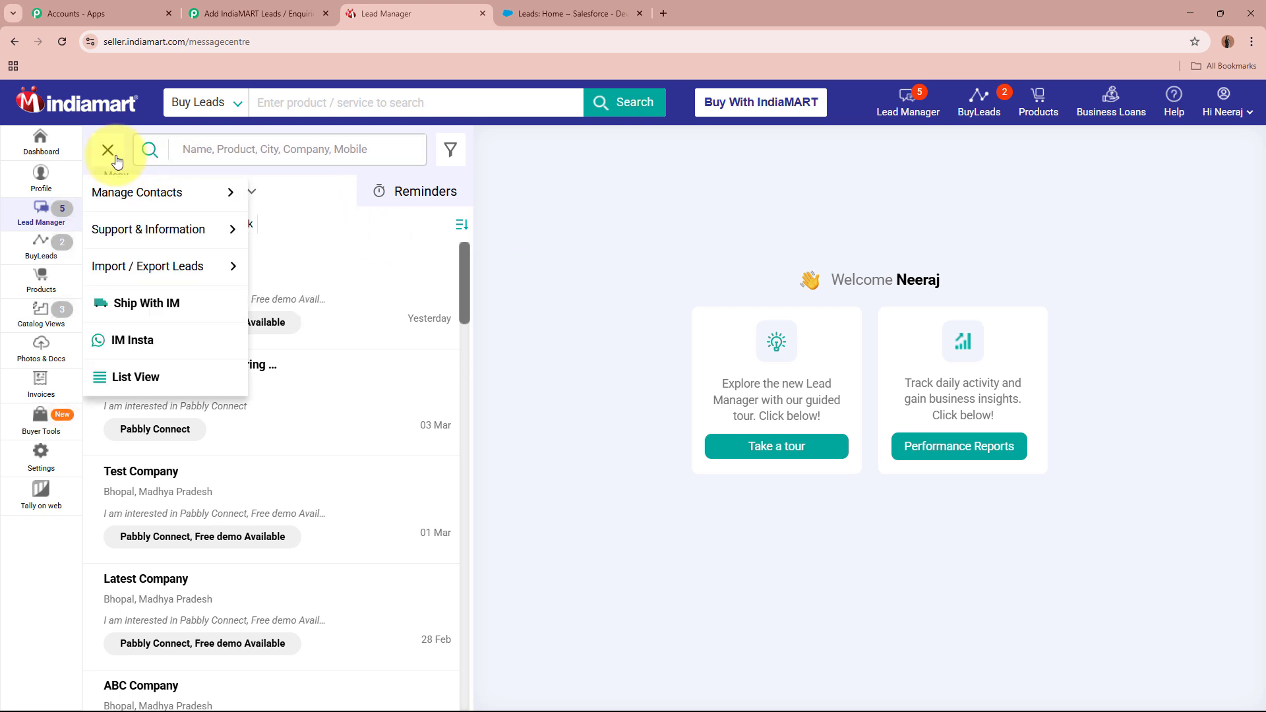
mouse_move(119, 275)
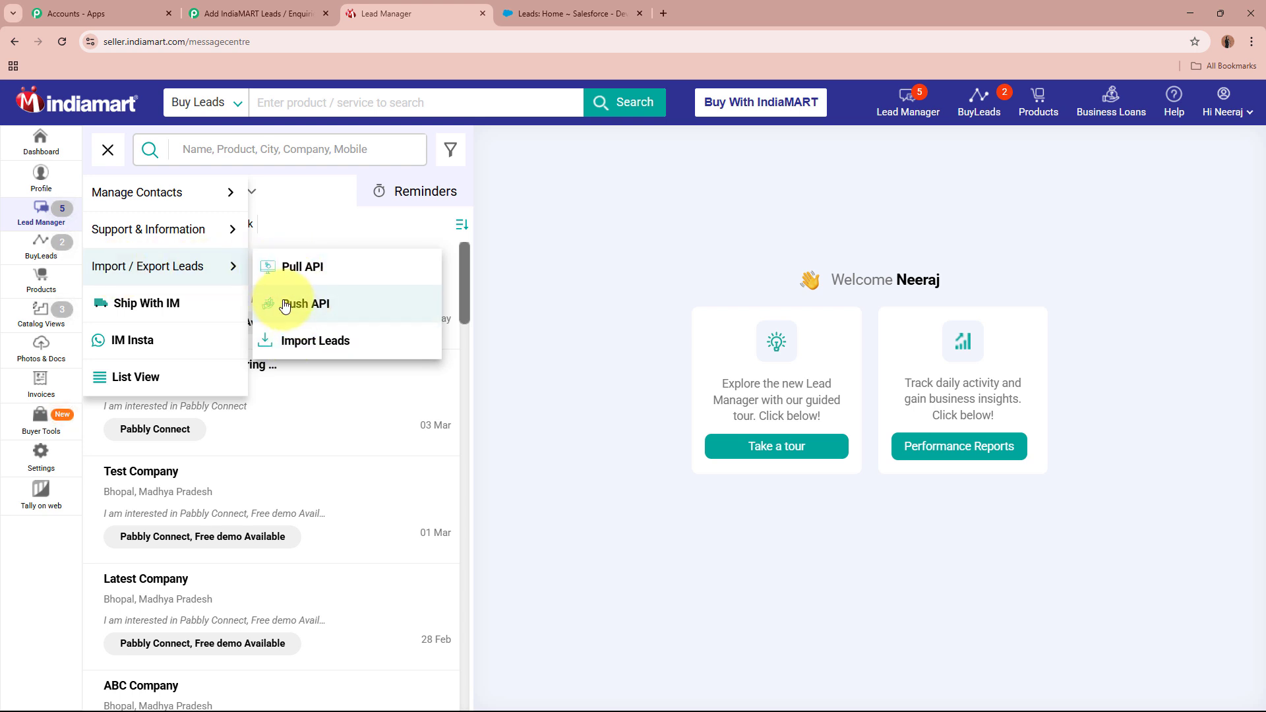
click(338, 304)
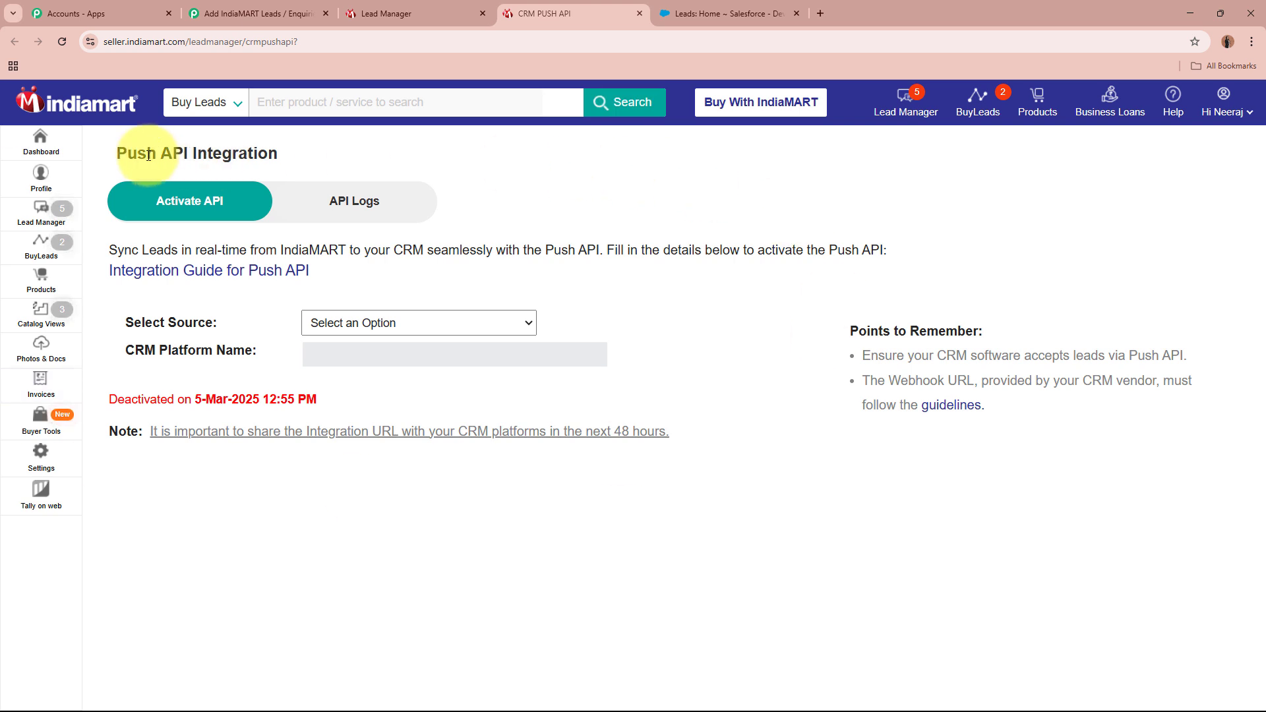
drag(112, 155, 658, 169)
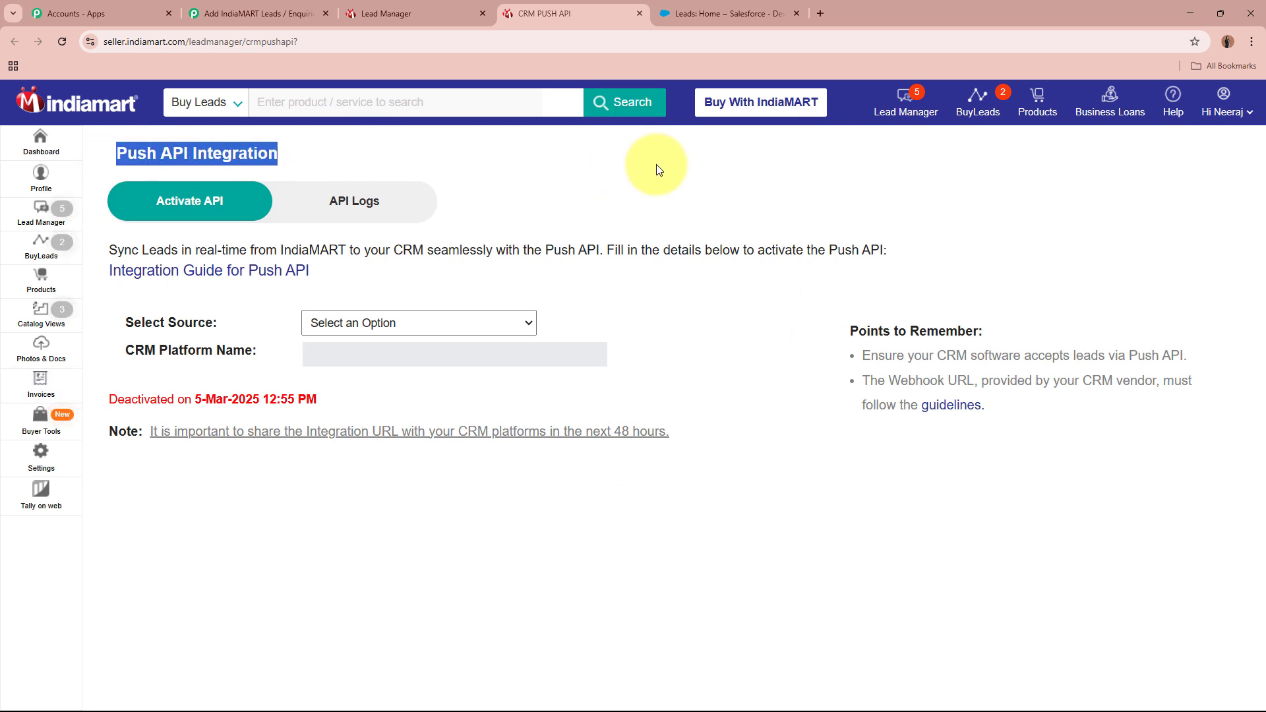
click(658, 170)
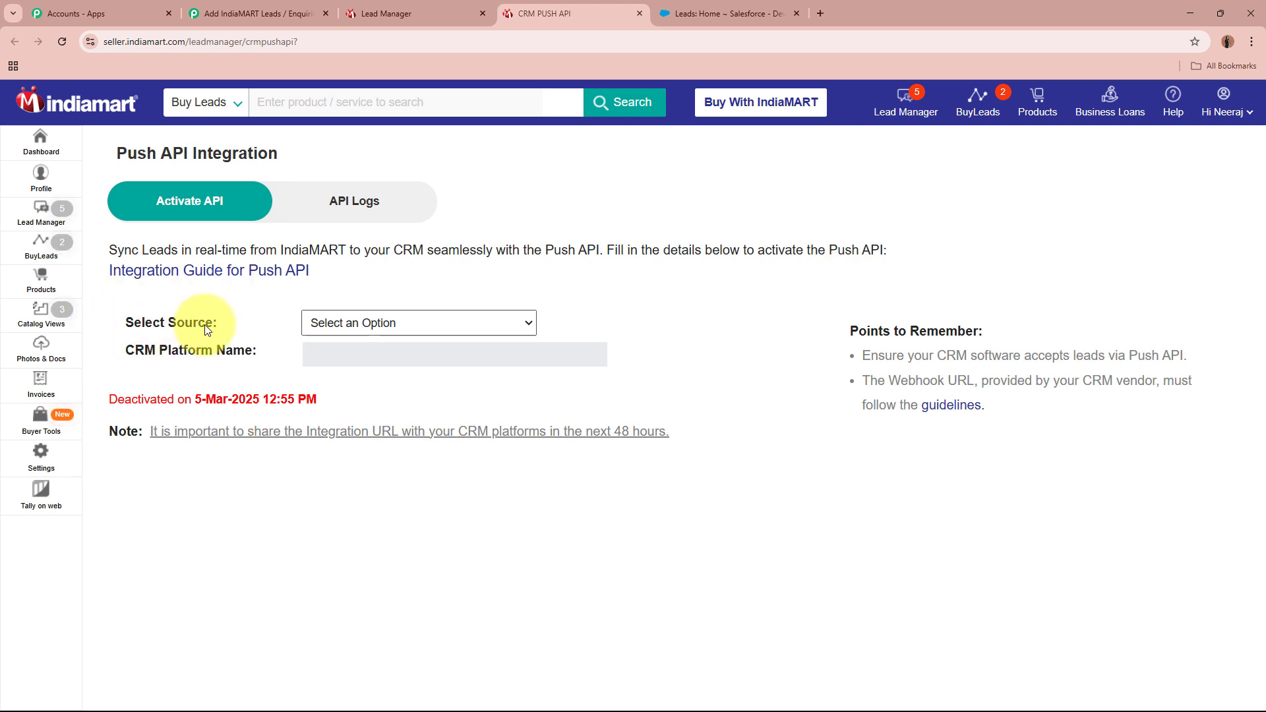
Set the Push API source to Other, name the CRM platform Pabbly Connect, and paste the copied webhook URL as the listener URL.
click(416, 321)
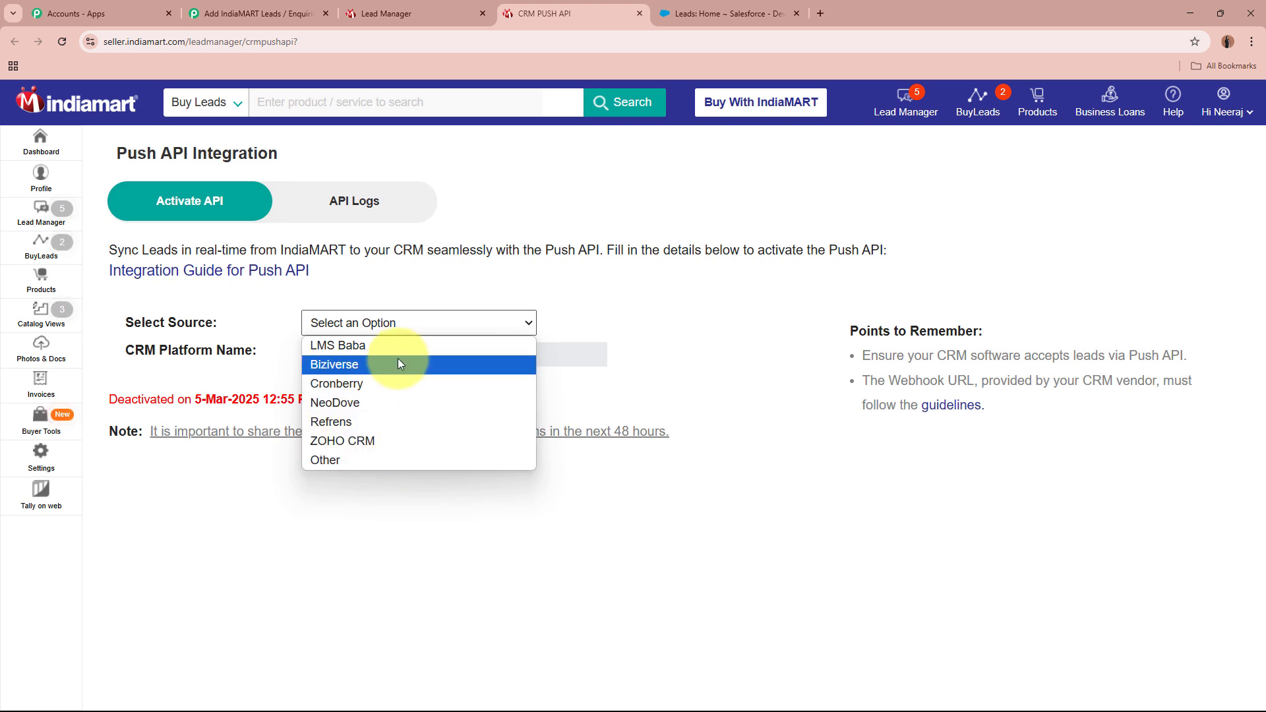
click(377, 462)
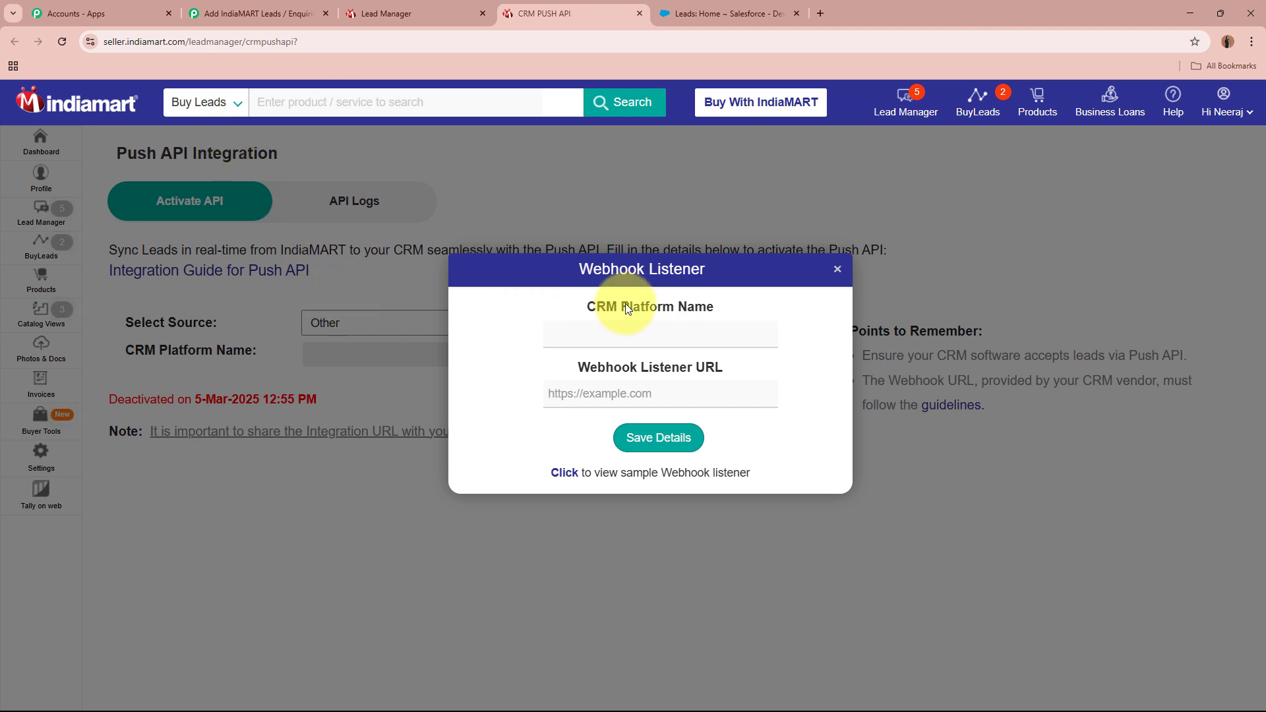
drag(622, 307, 741, 365)
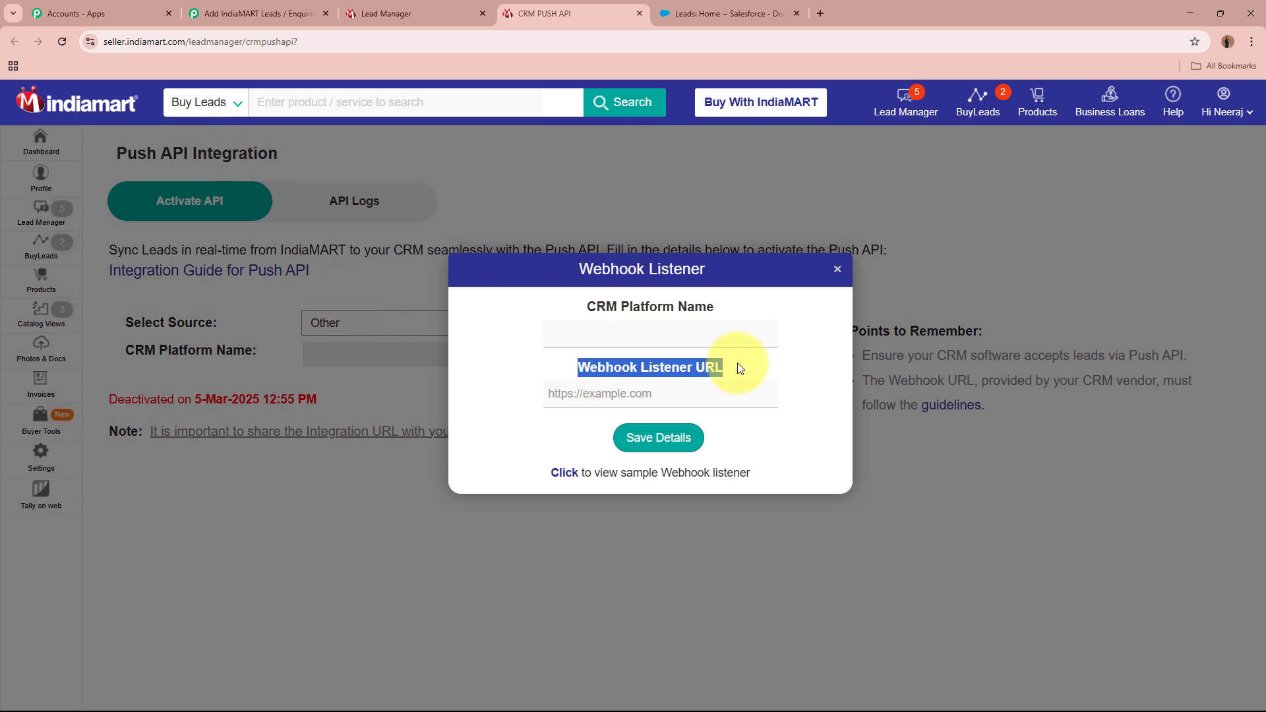
click(726, 327)
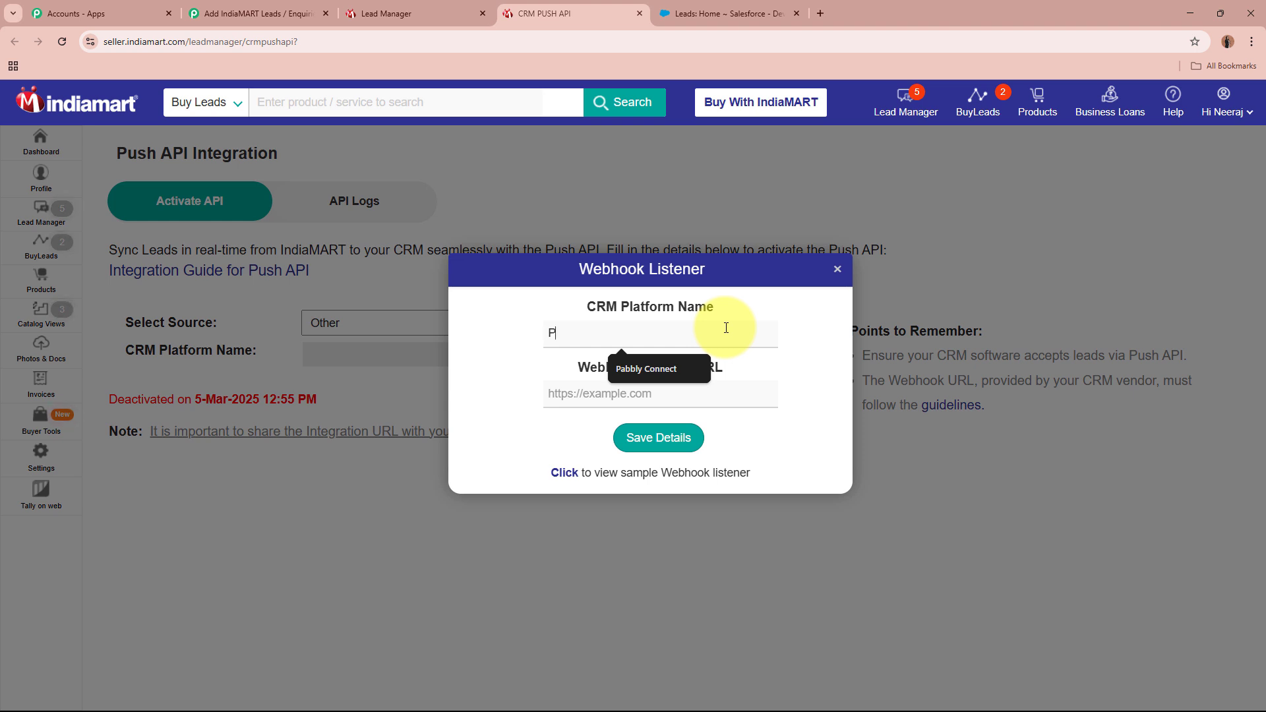
text(Pabbly Connect)
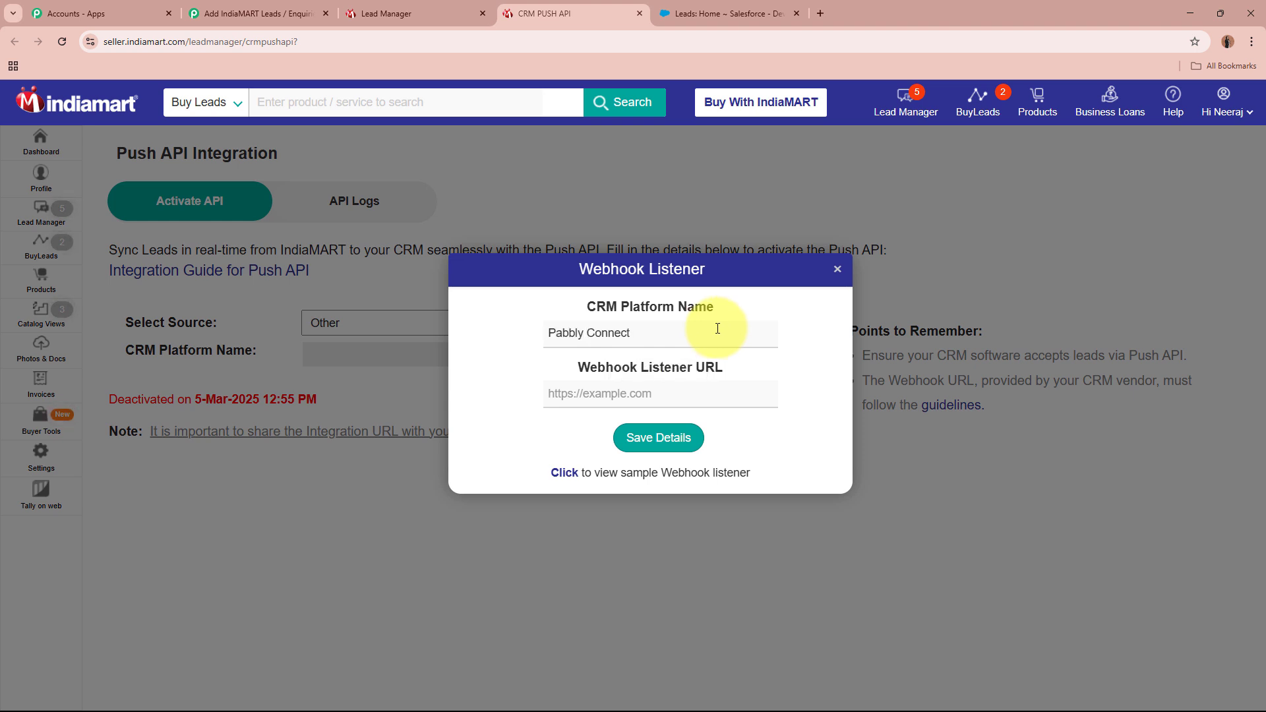
click(710, 385)
key(ctrl+v)
click(808, 414)
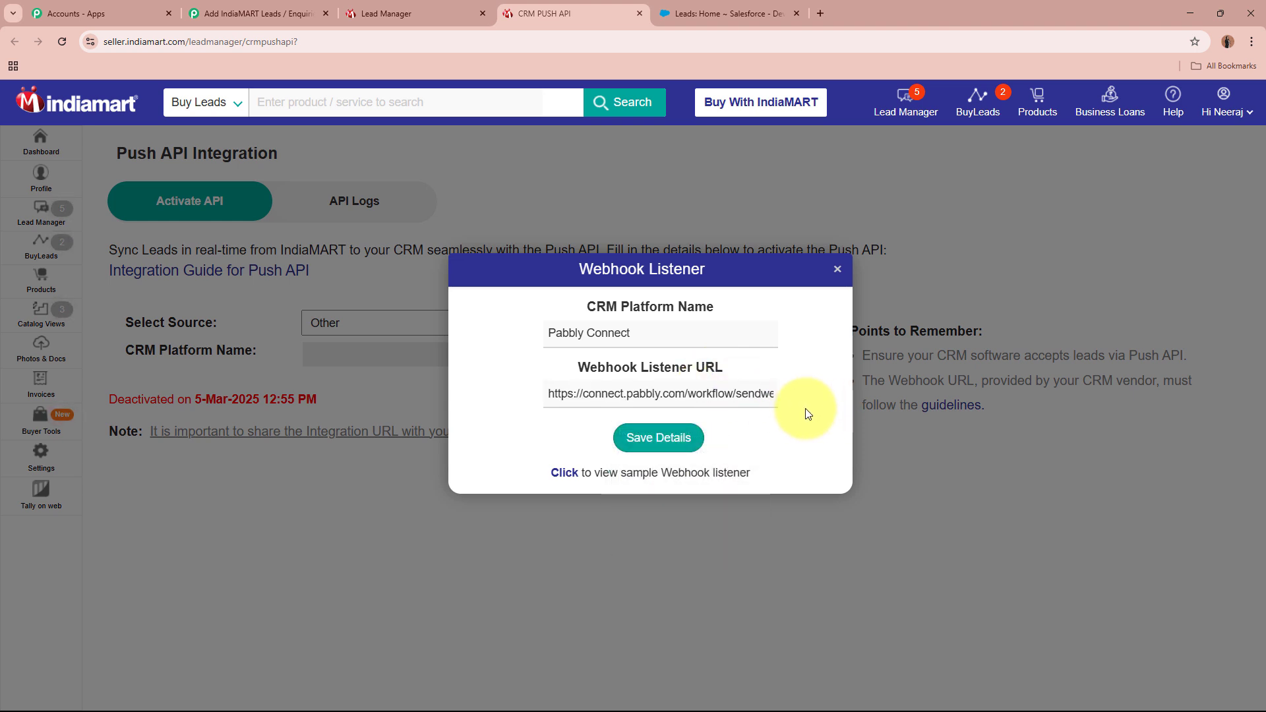
Save the webhook details, choose the reason "I can easily assign leads to my sales team and manage their performance", and generate the OTP.
click(659, 438)
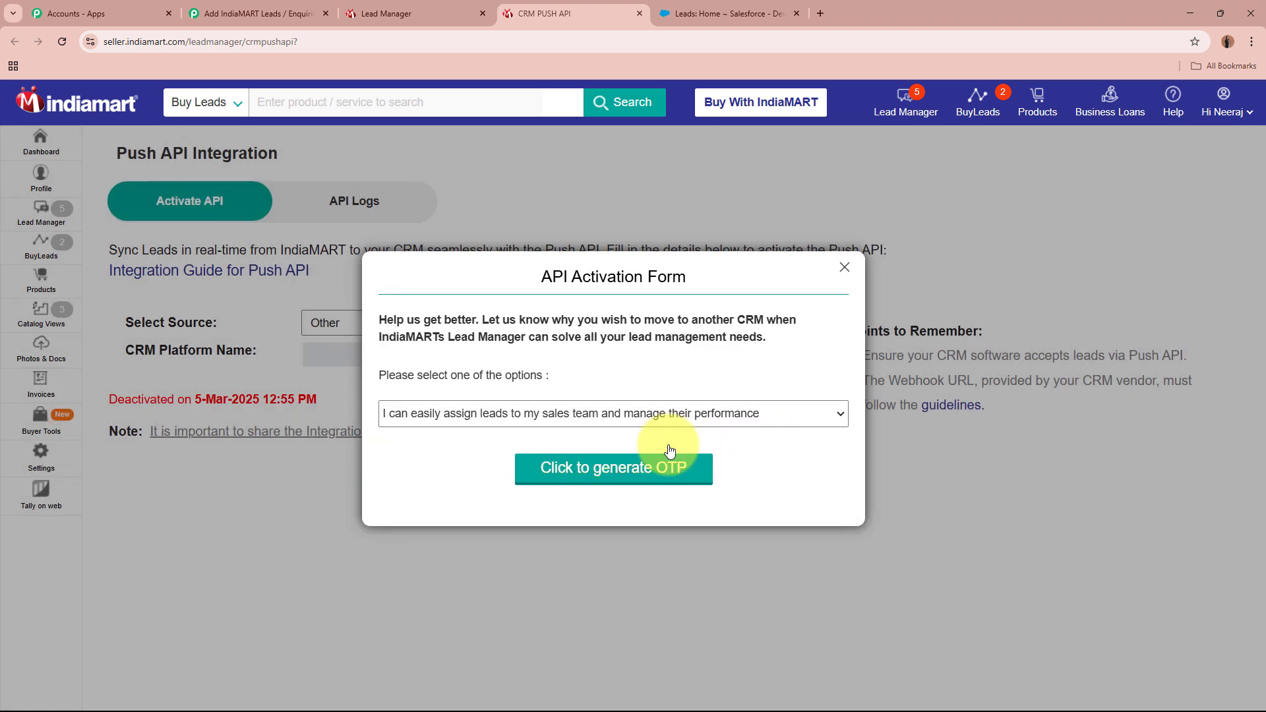
click(783, 420)
click(742, 435)
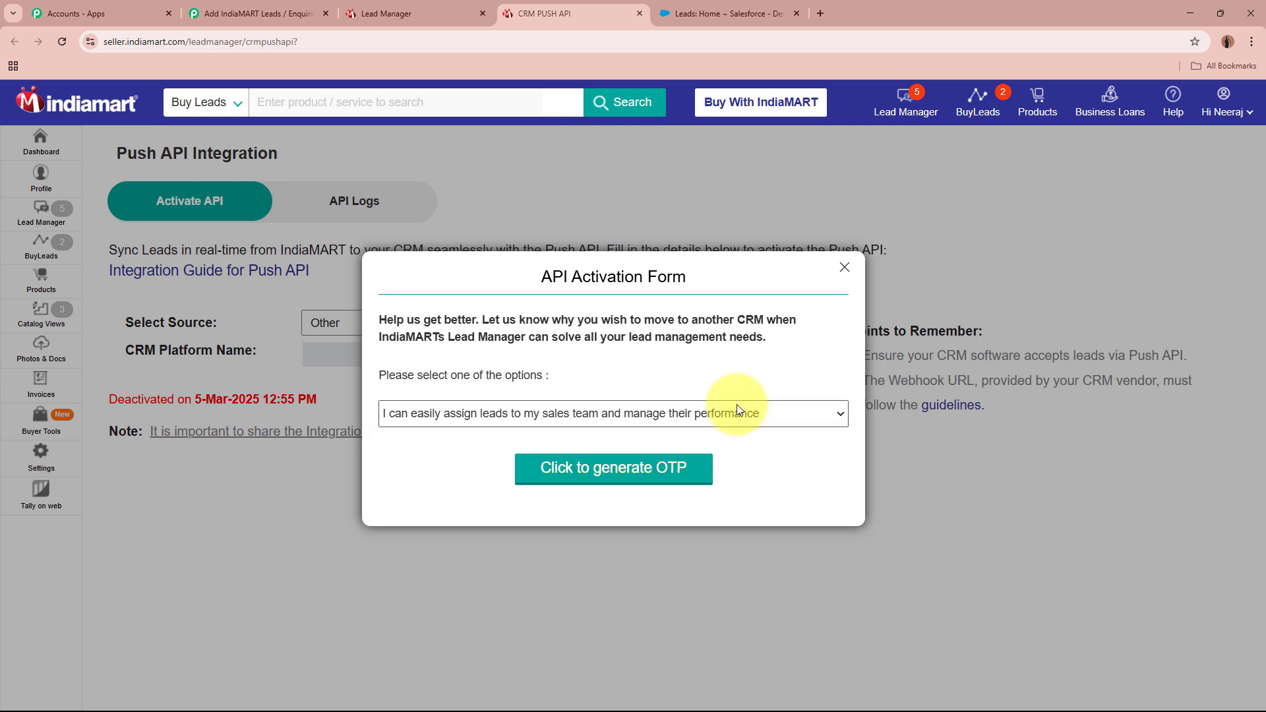
click(593, 468)
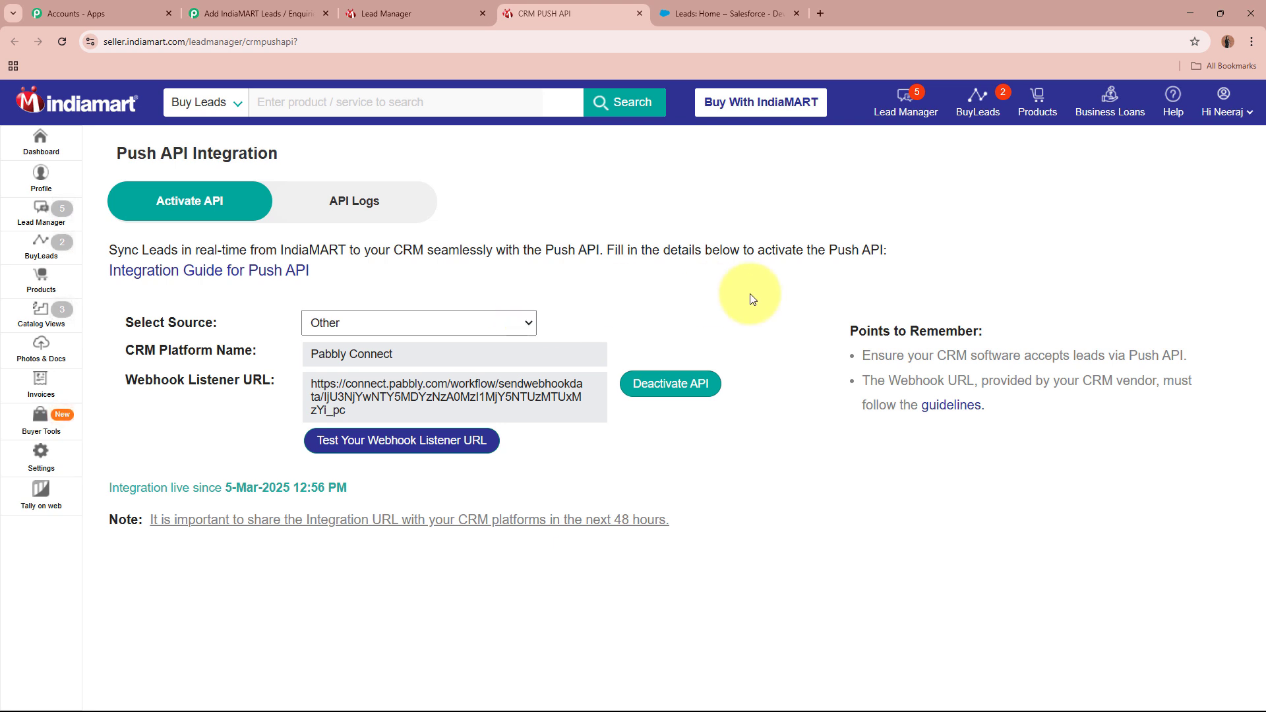
drag(303, 381, 444, 409)
click(758, 464)
Check the IndiaMART trigger's webhook response status in the Pabbly Connect workflow and compare it with the IndiaMART Lead Manager's contacts.
click(297, 13)
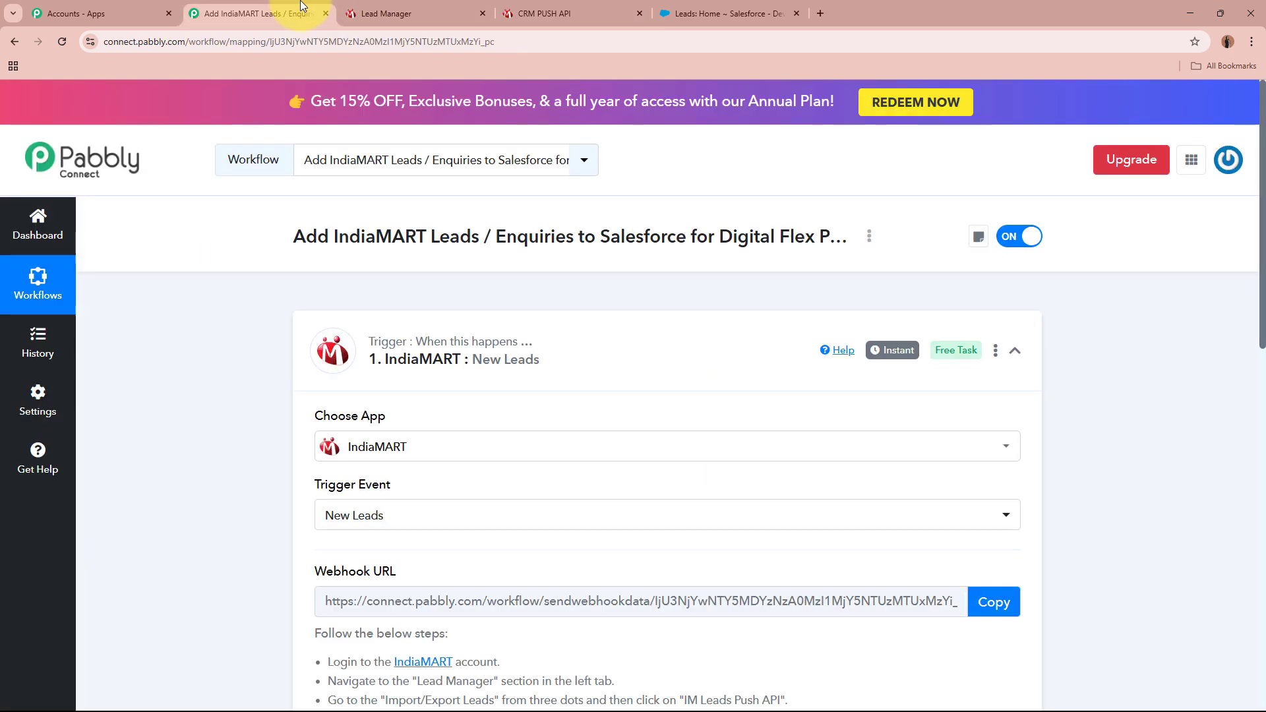
scroll(160, 429, down, 6)
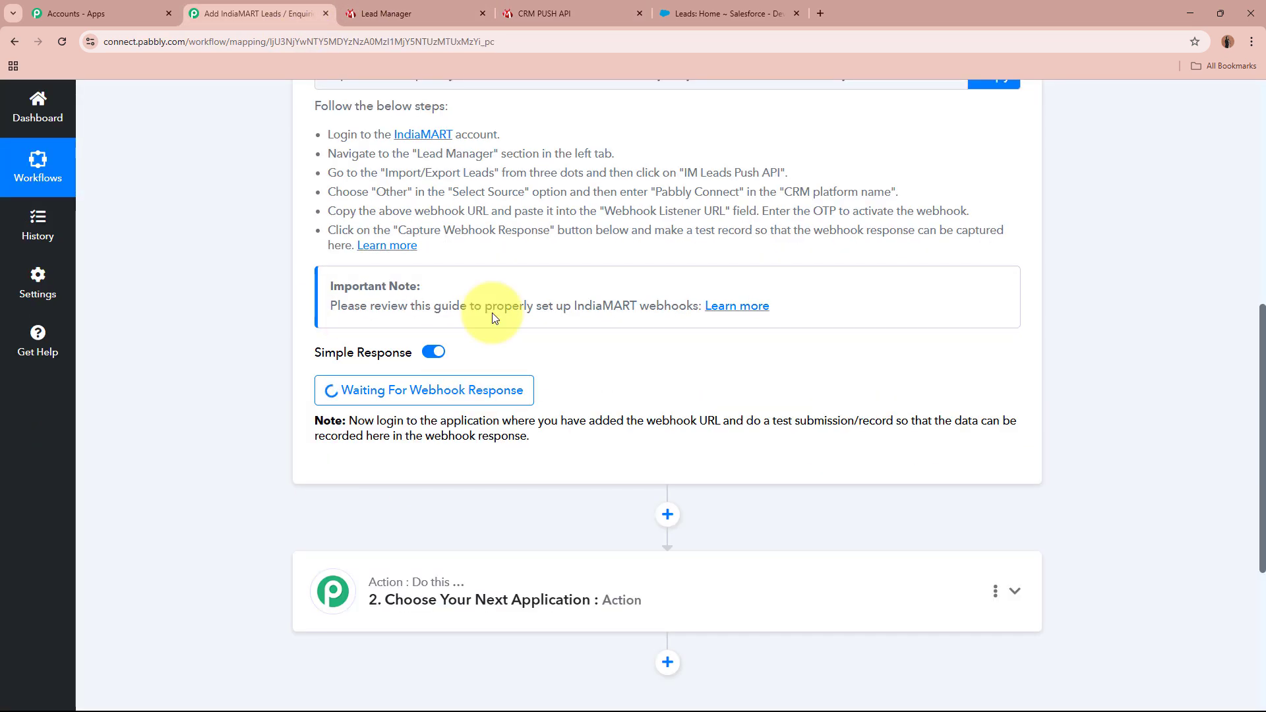
scroll(262, 391, up, 4)
scroll(262, 391, up, 4)
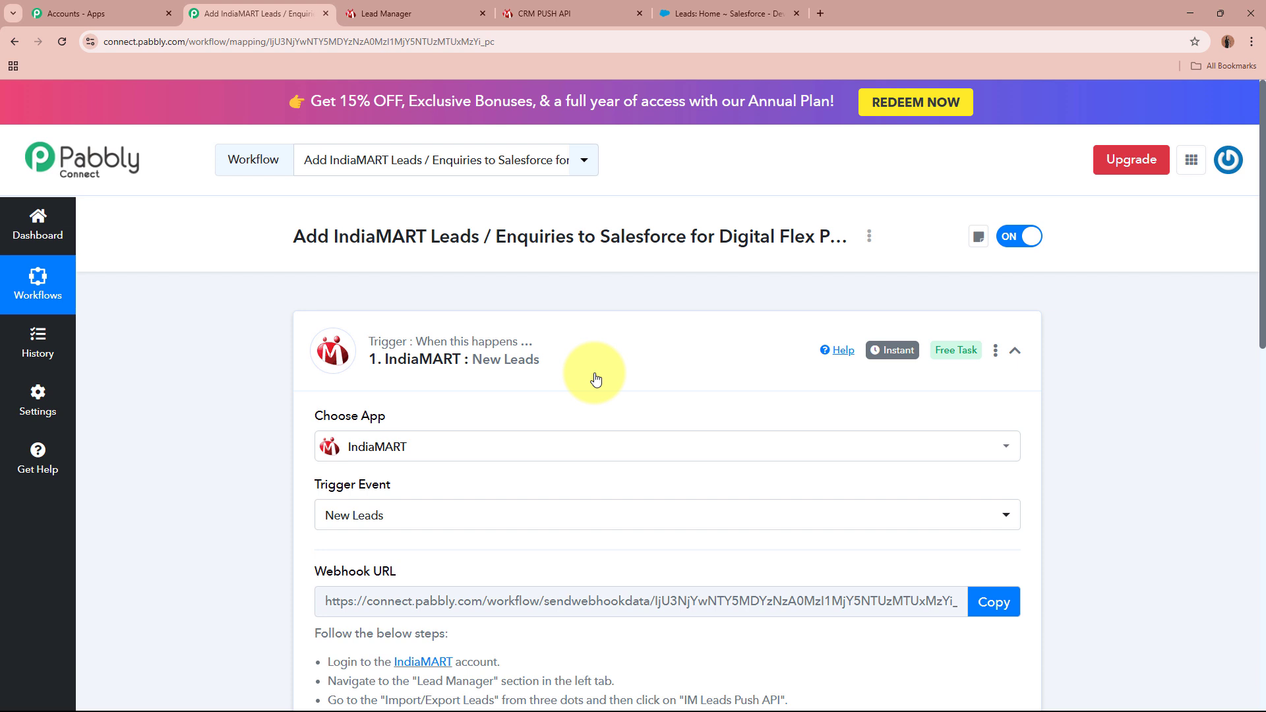
click(395, 13)
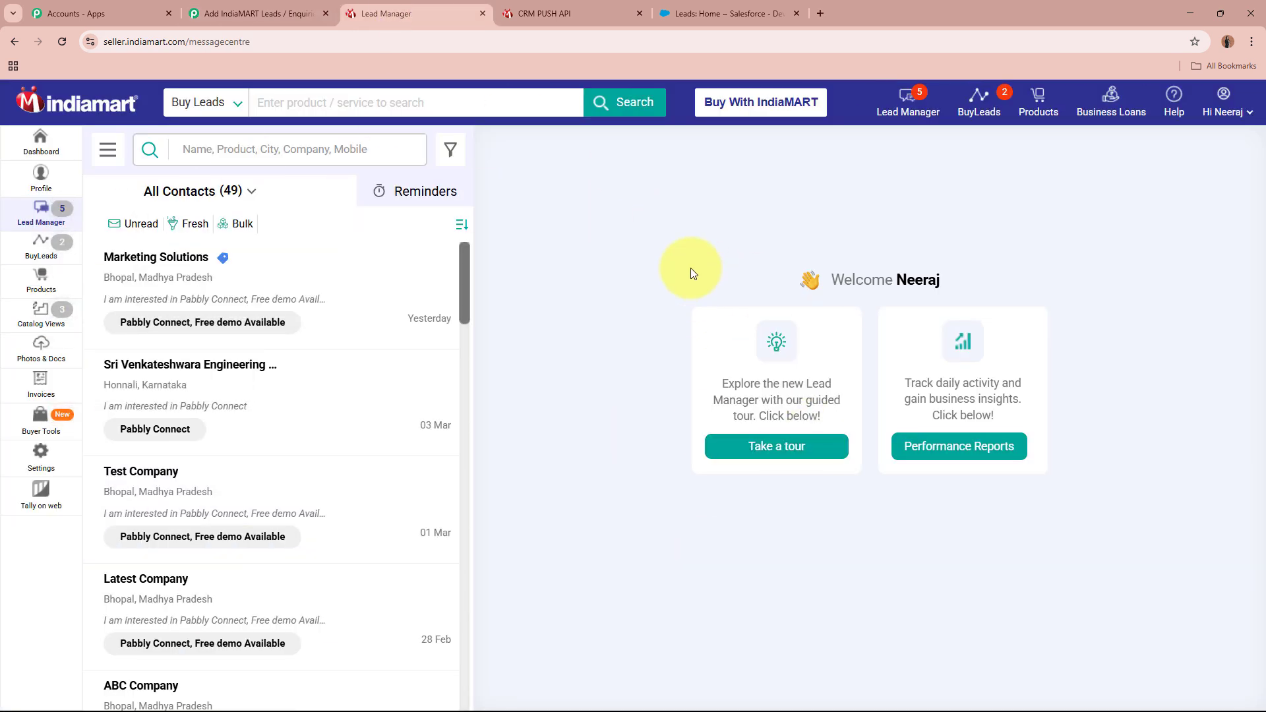
click(267, 14)
scroll(267, 334, down, 5)
scroll(249, 291, down, 3)
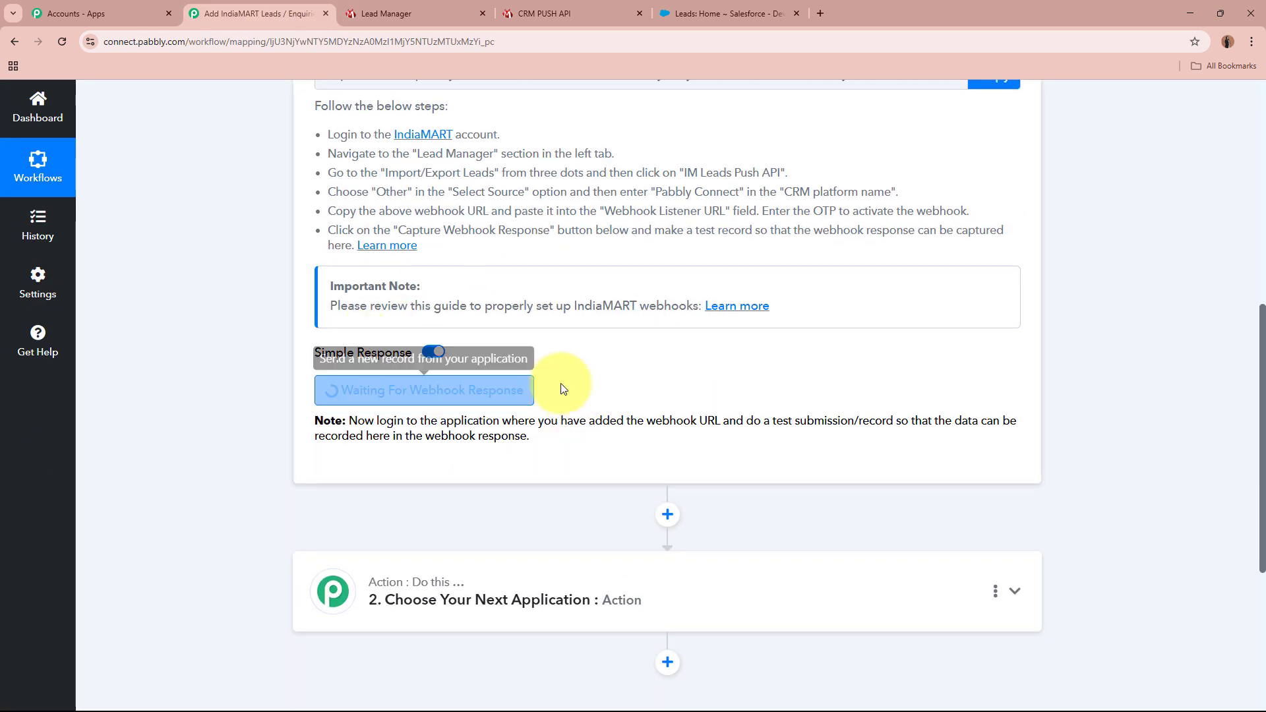
scroll(565, 390, up, 8)
click(388, 8)
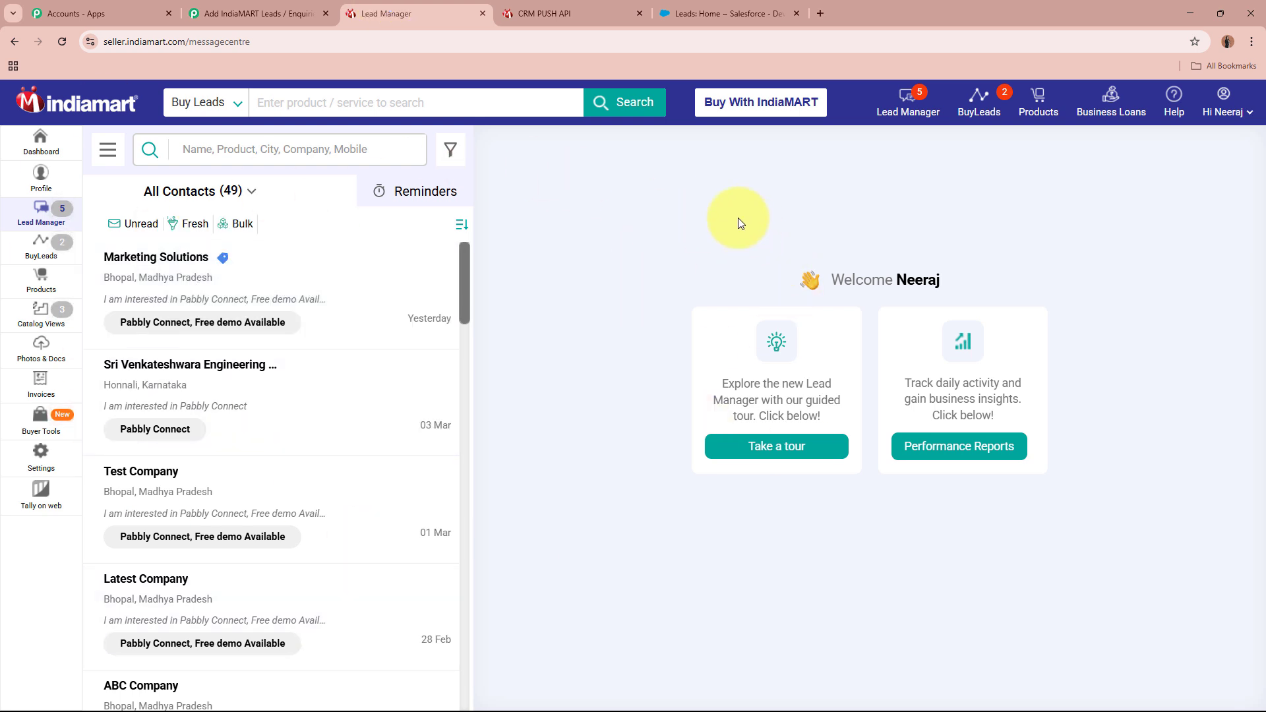
click(257, 13)
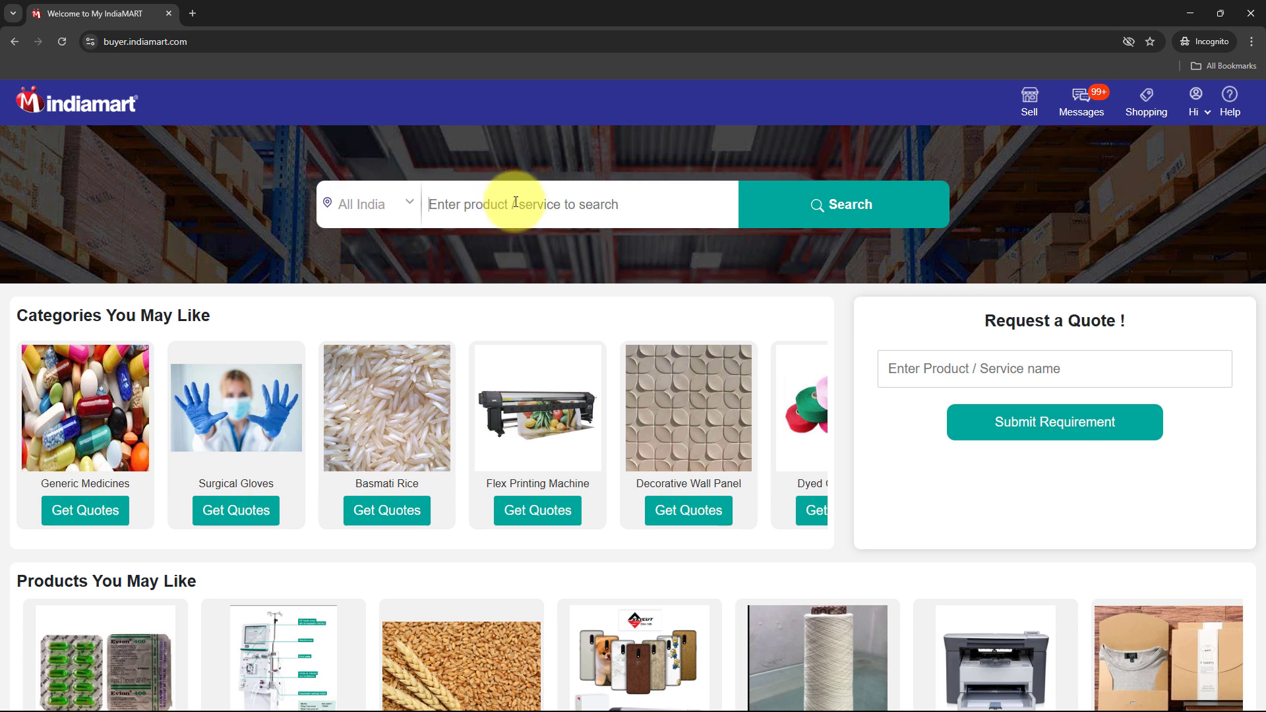
Search the IndiaMART buyer site for the supplier magnet brains software technology pvt ltd.
text(Magn)
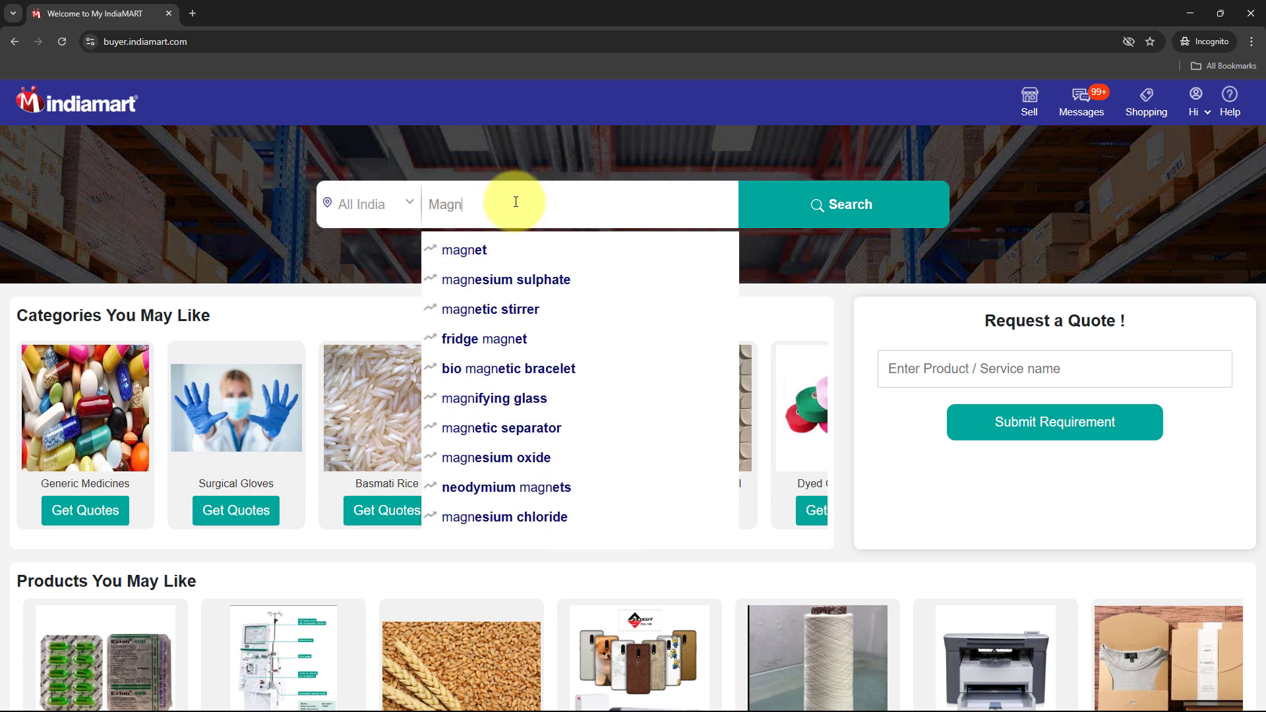
text(et Bra)
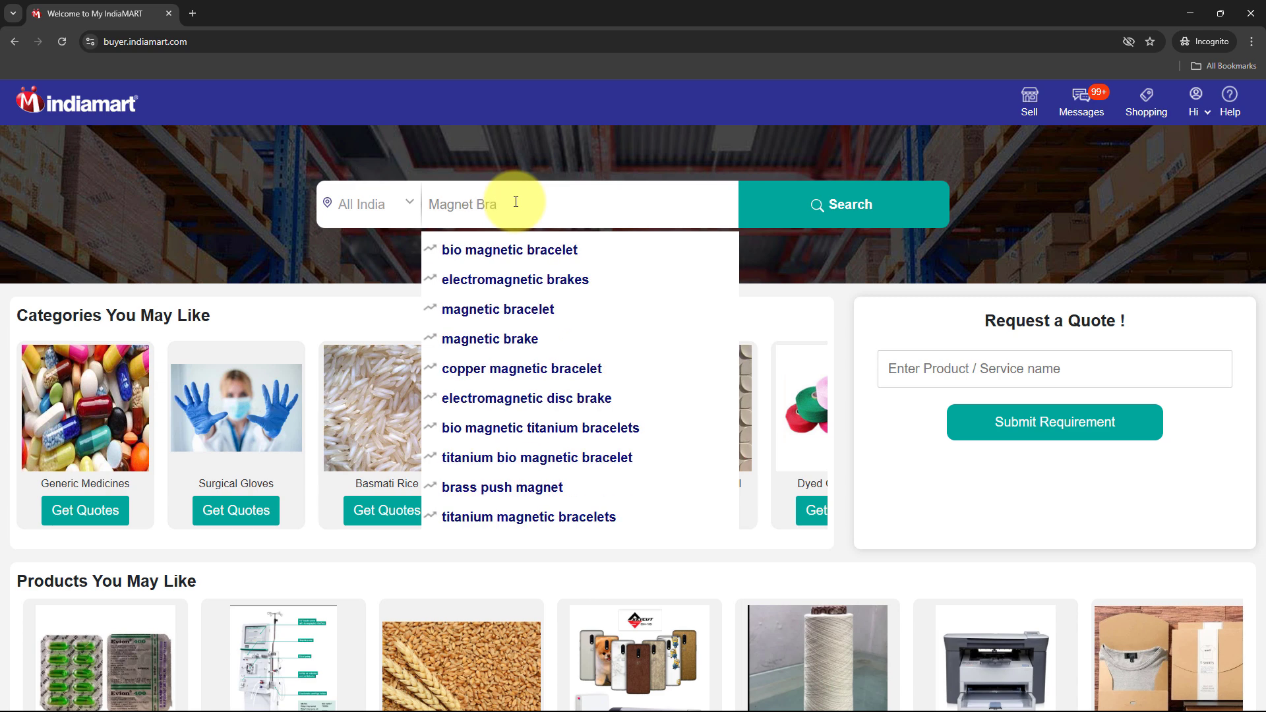
text(ins)
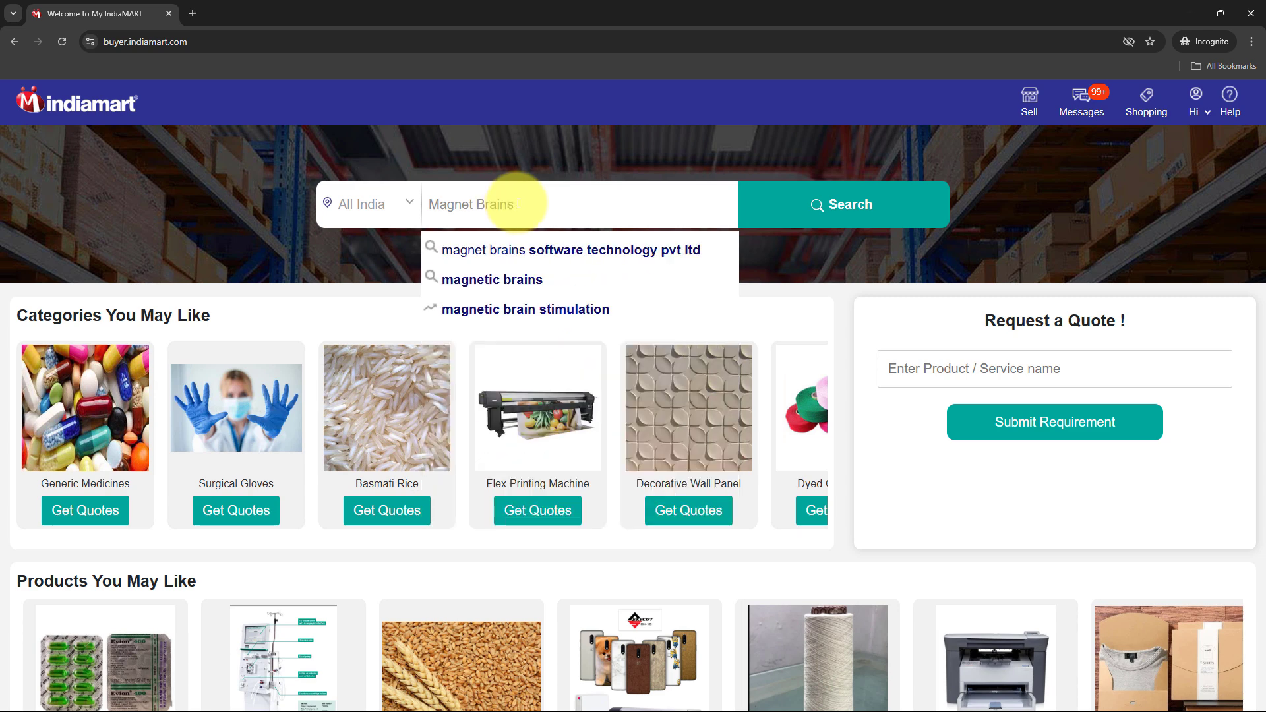
click(554, 249)
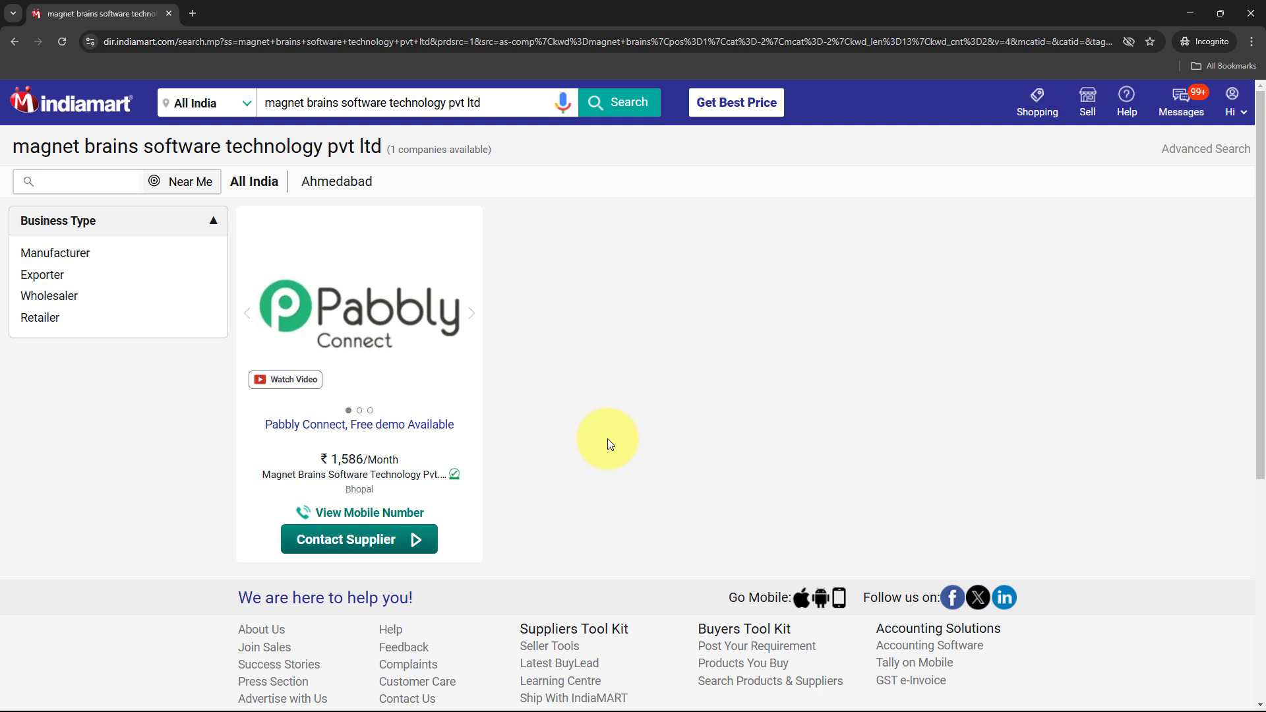
Write the supplier enquiry "Hi, I need 100 customized flex banners (6x3 ft) for an upcoming event. Can you share the pricing and delivery time?".
click(336, 536)
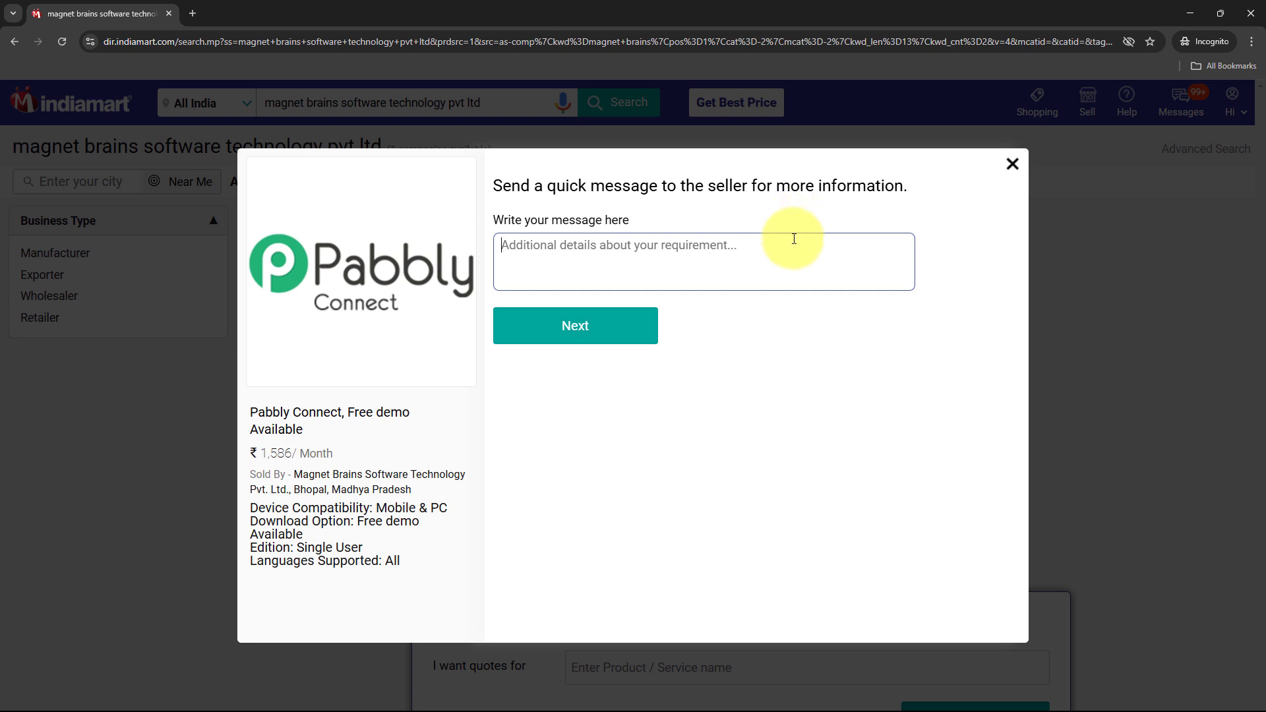
text(Hi, I need 100 customized flex banners (6x3 ft) for an upcoming event. Can you share the pricing and delivery time?)
drag(501, 246, 753, 307)
click(774, 351)
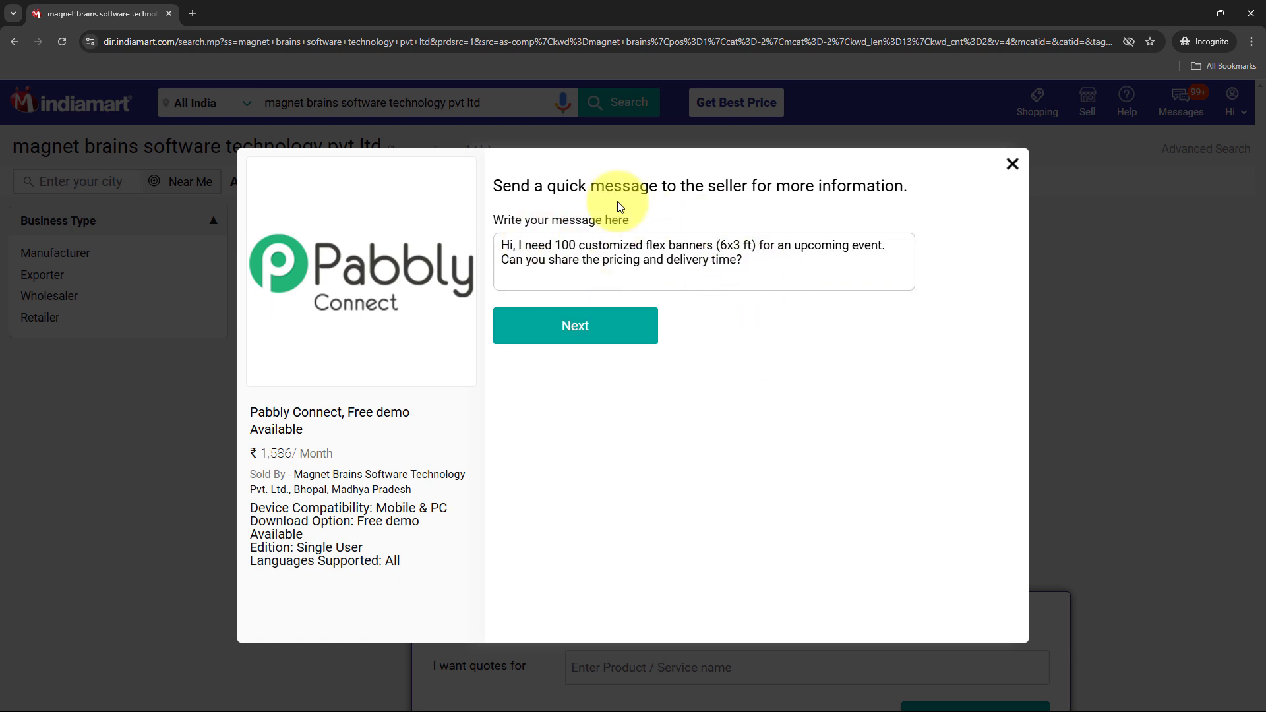
Continue to the additional details, enter the GST number, and submit the test enquiry to the supplier.
click(593, 308)
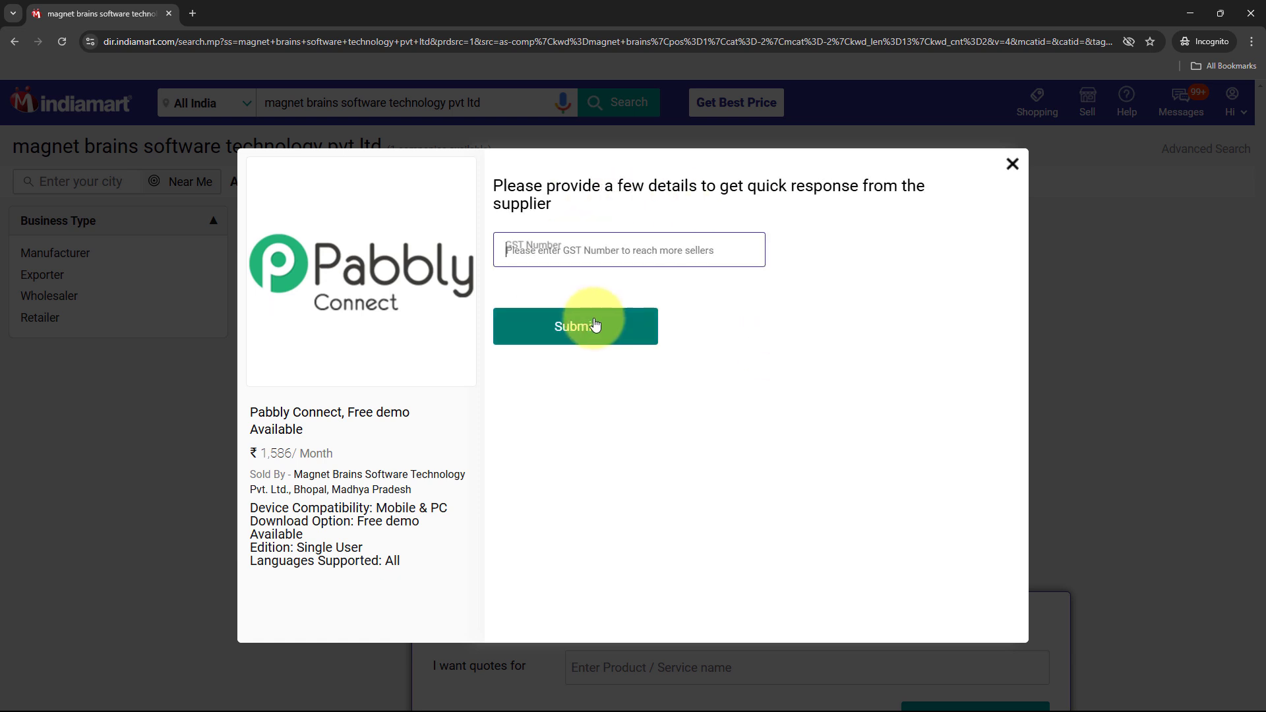
text(123456789000000)
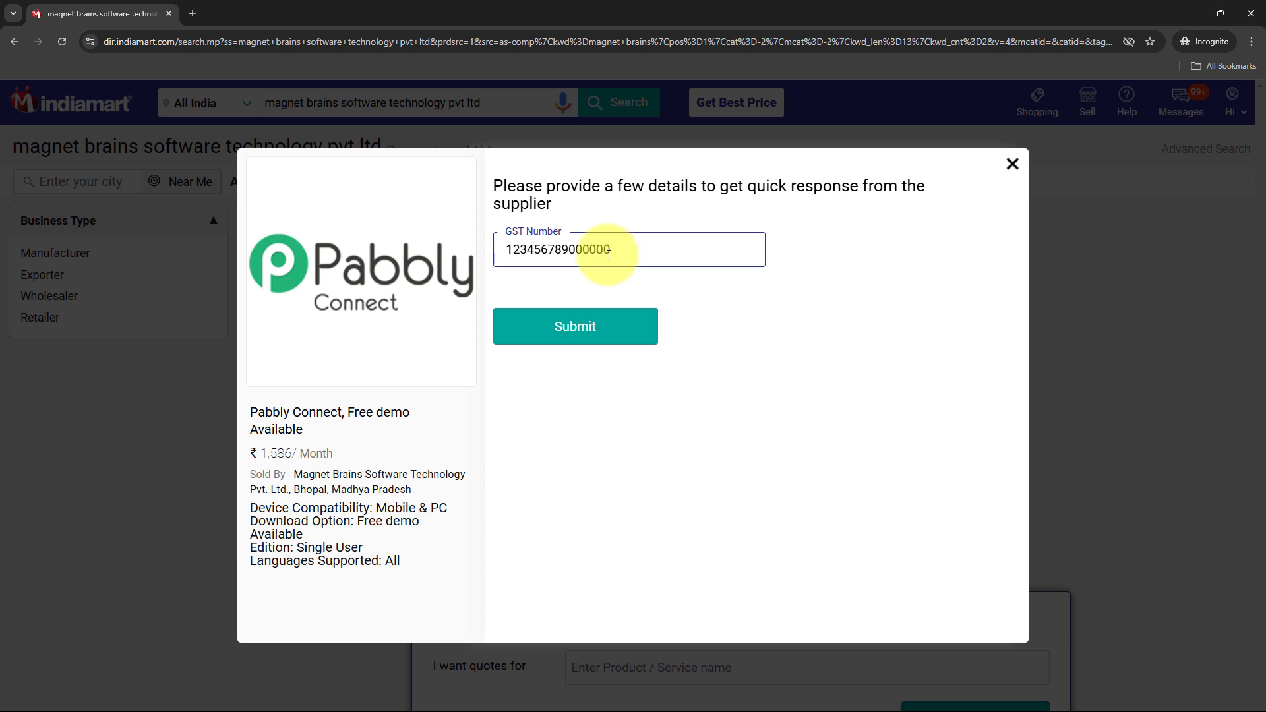
click(596, 322)
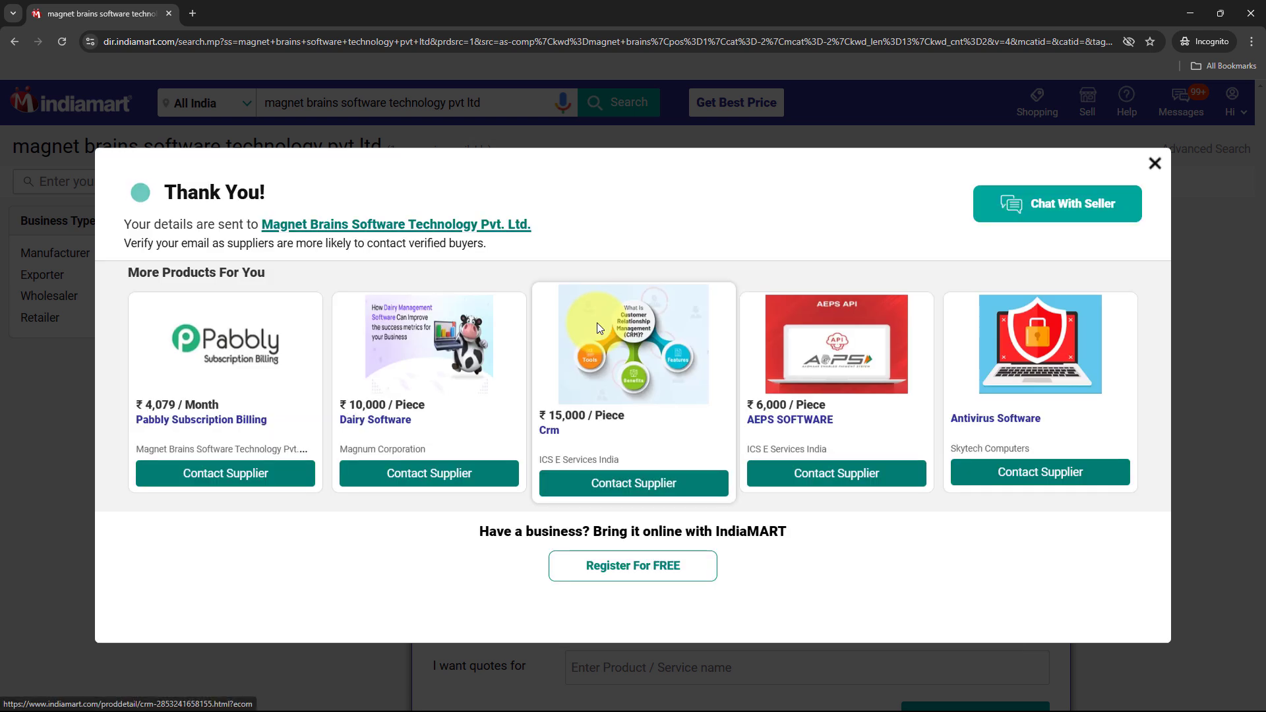
Check the enquiry submission confirmation on IndiaMART and switch back to the Pabbly Connect workflow.
drag(124, 208, 234, 209)
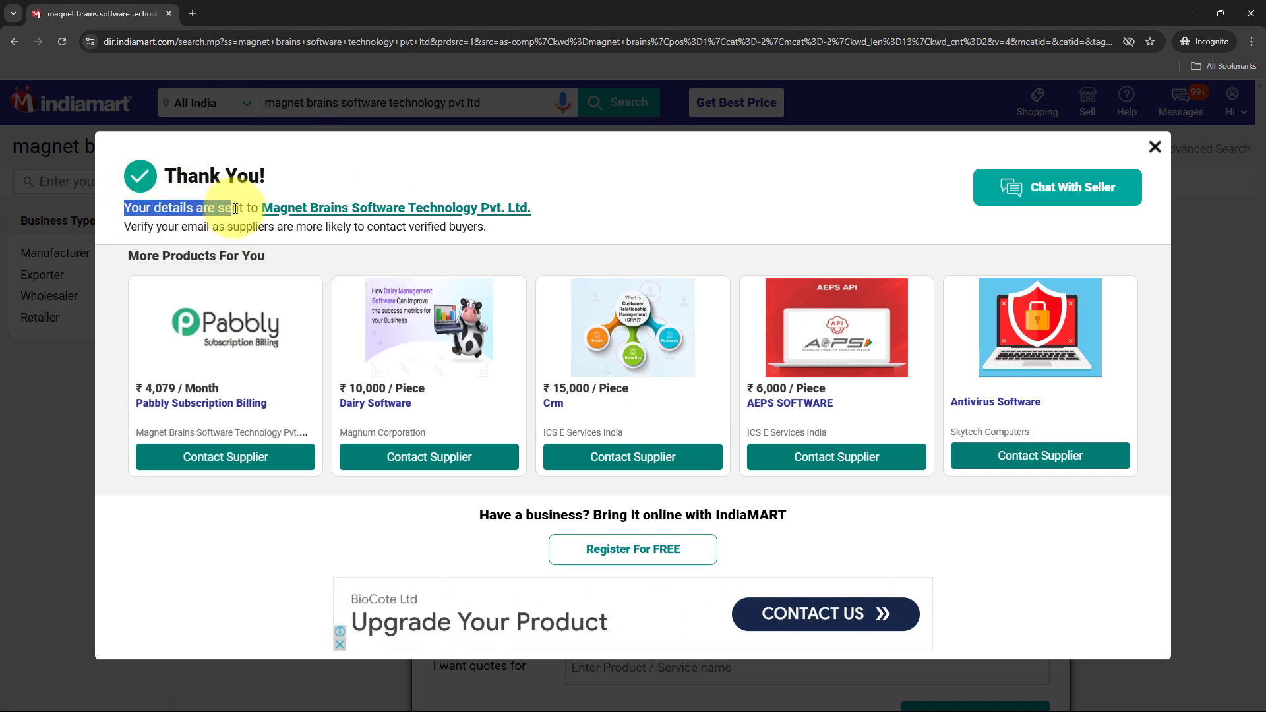
click(235, 208)
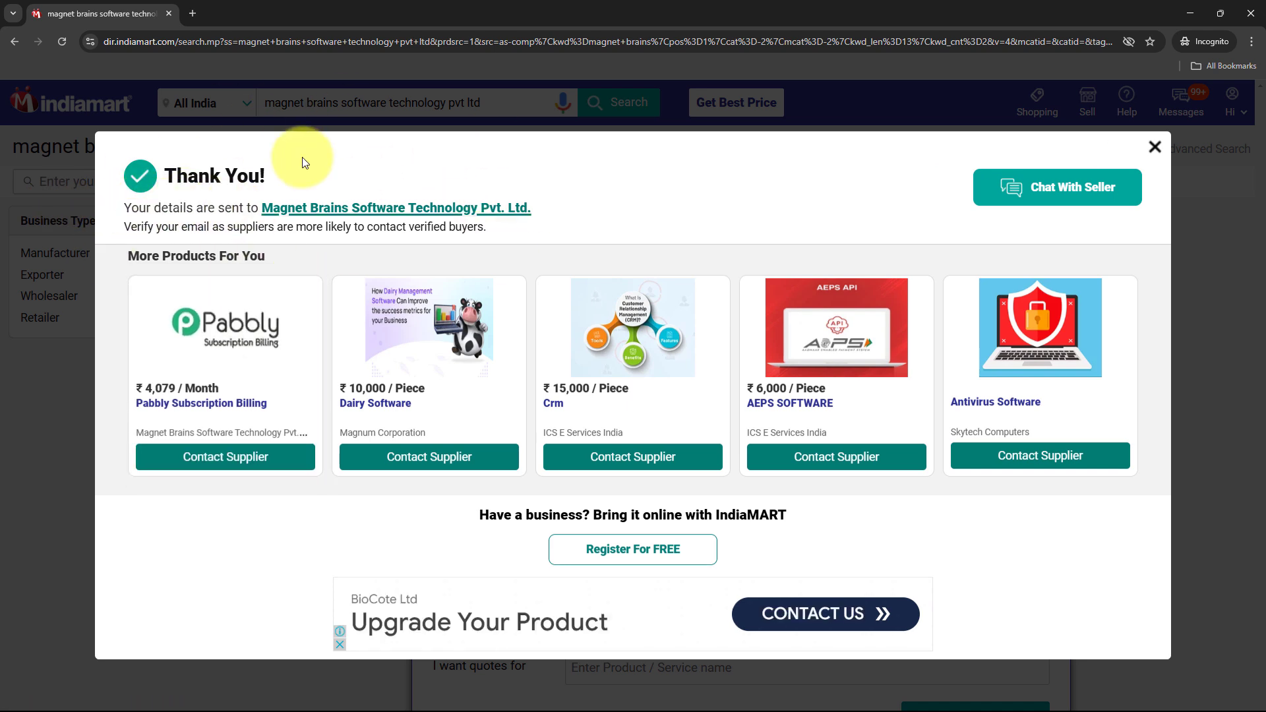
click(1191, 13)
Examine the IndiaMART trigger's captured webhook response for the status, unique query ID, subject, sender state and sender name.
scroll(816, 399, down, 15)
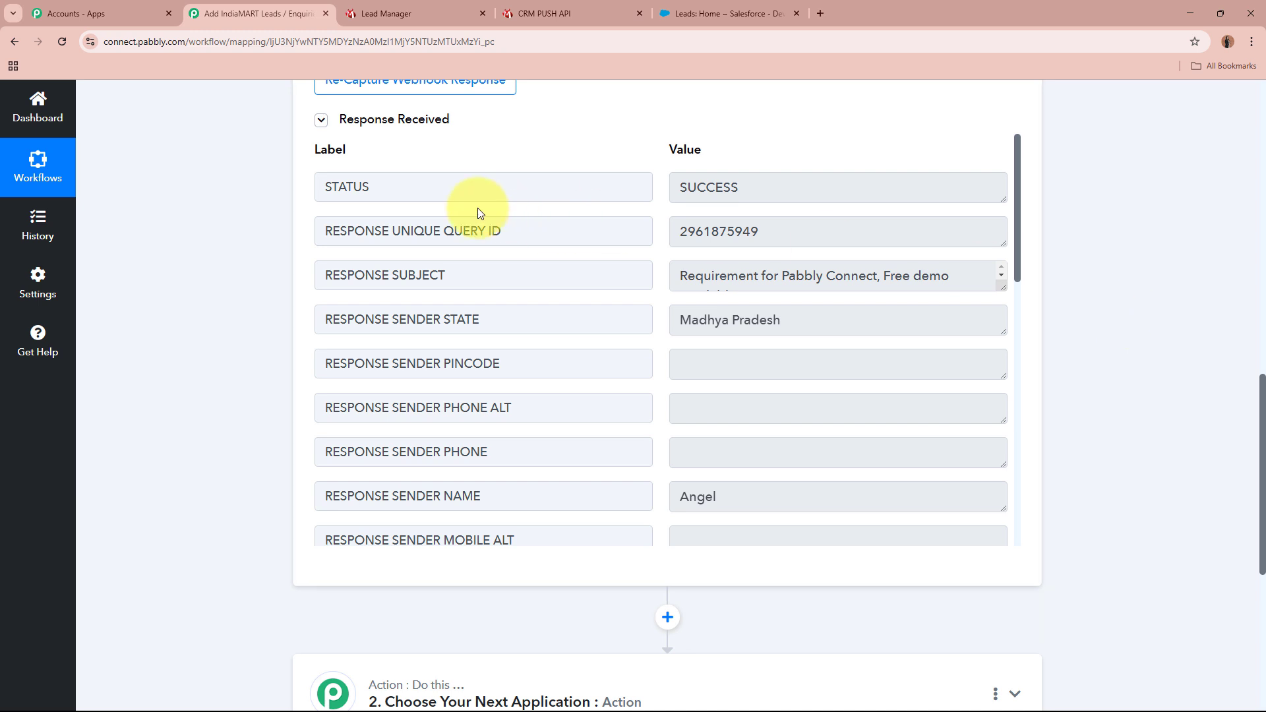
double_click(364, 187)
click(737, 187)
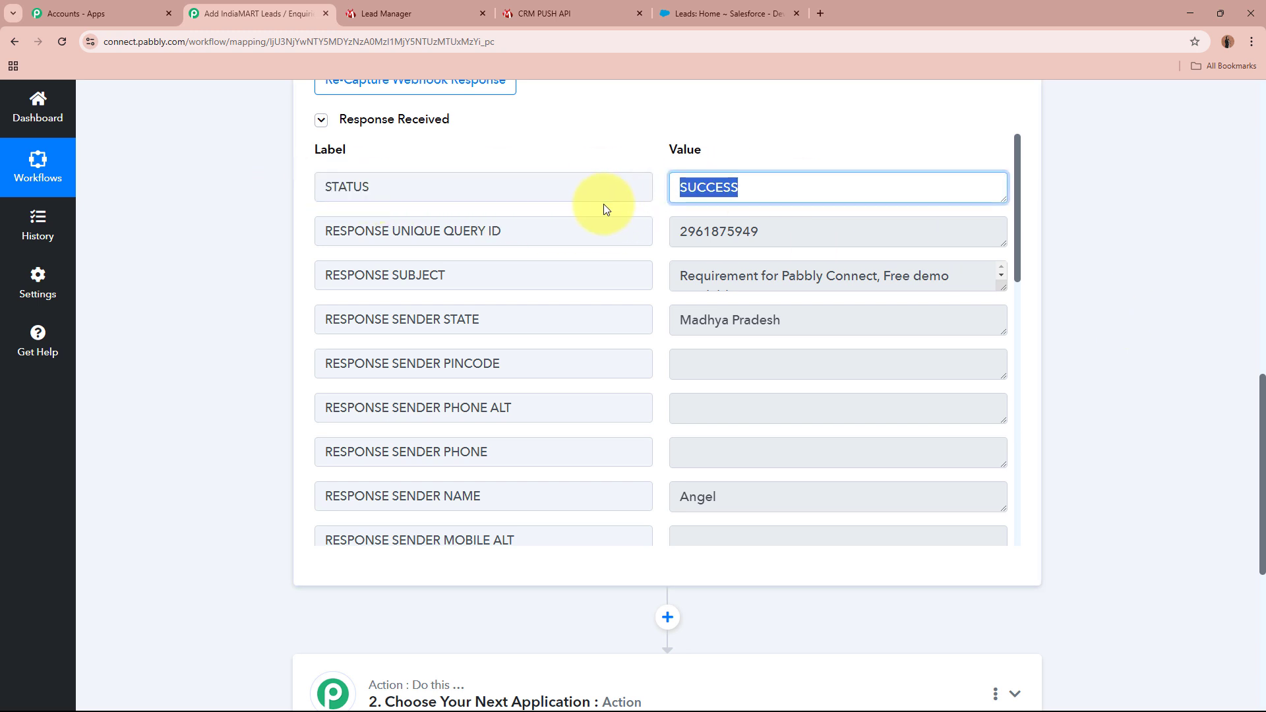
click(508, 229)
click(779, 232)
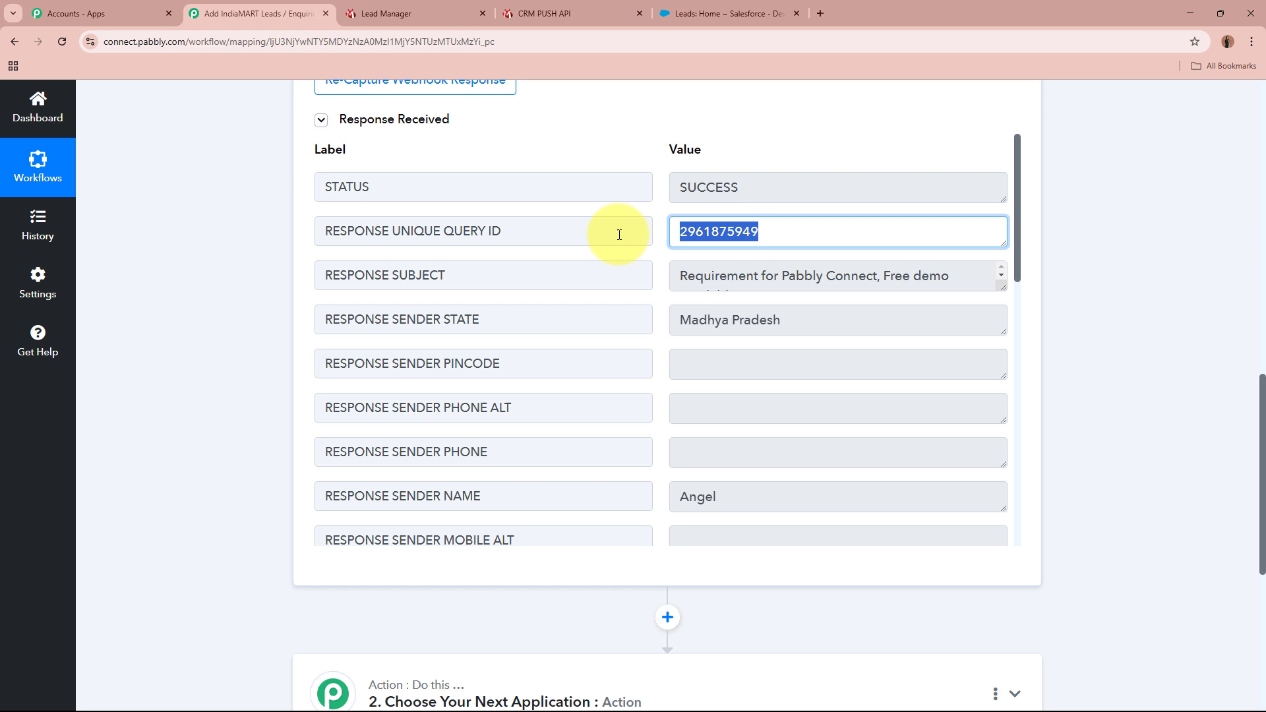
click(536, 280)
click(709, 275)
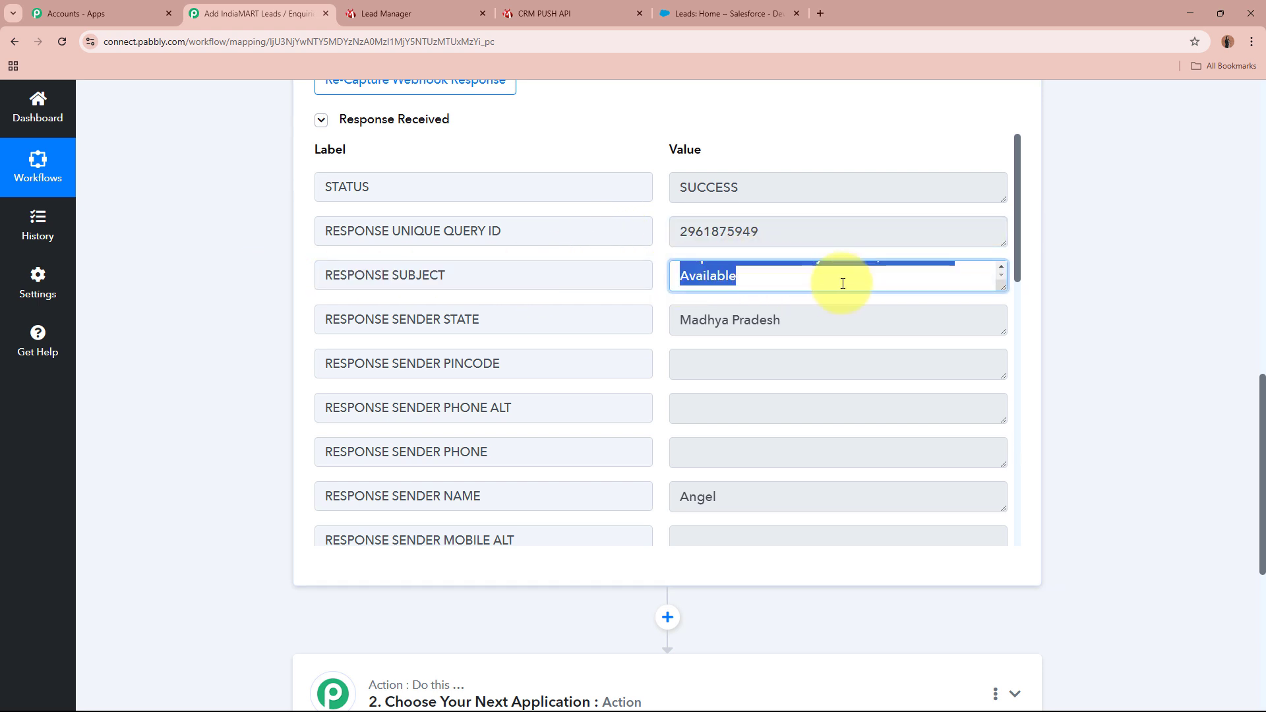
click(429, 323)
click(828, 317)
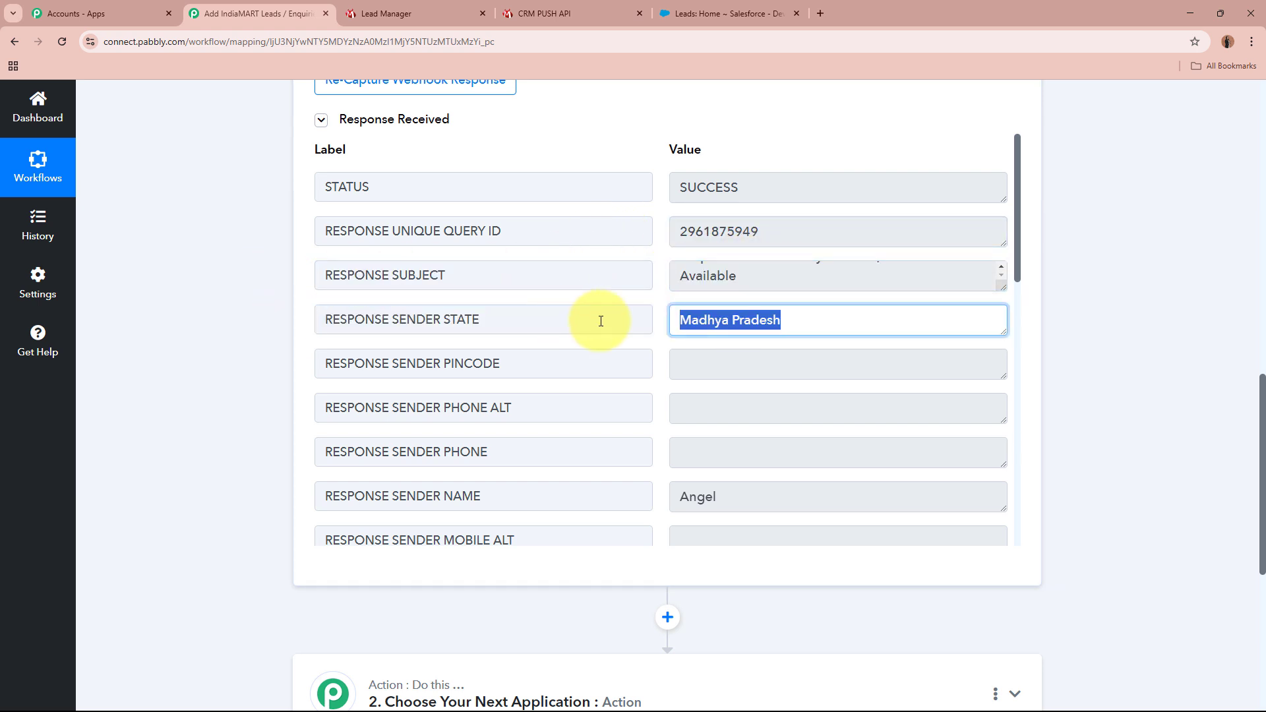
drag(585, 488, 254, 508)
drag(771, 504, 576, 488)
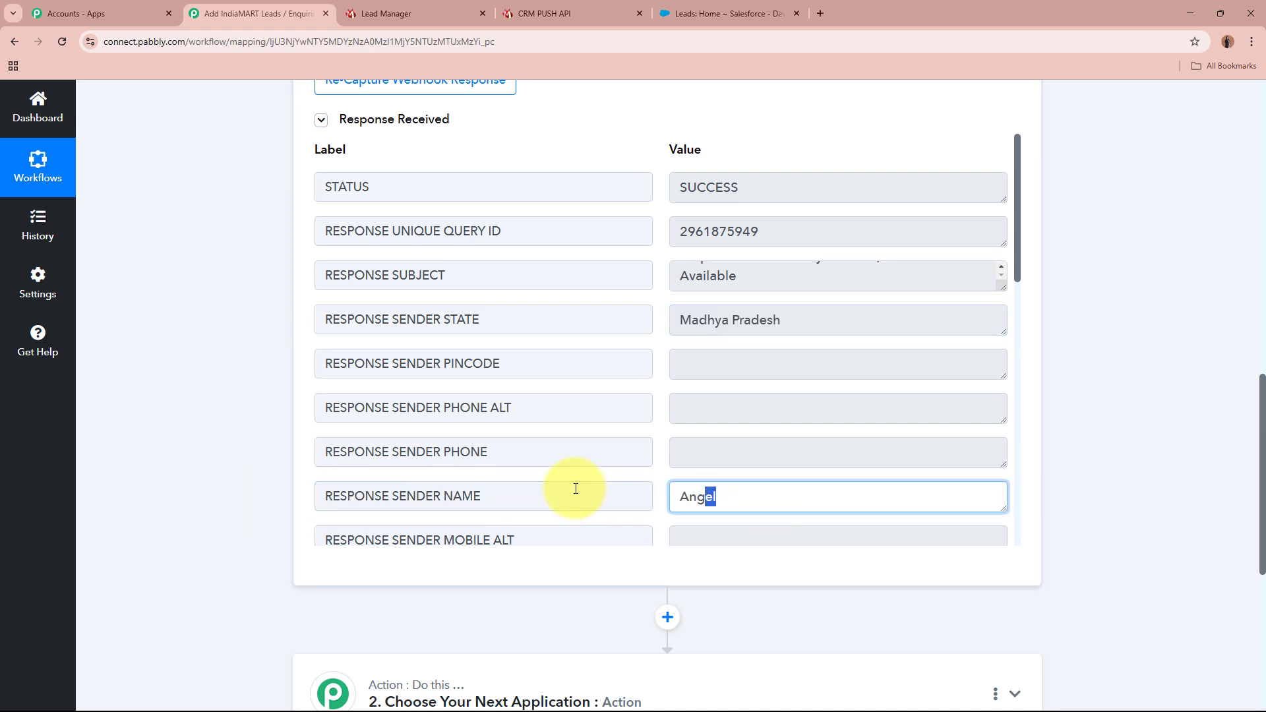
click(1083, 410)
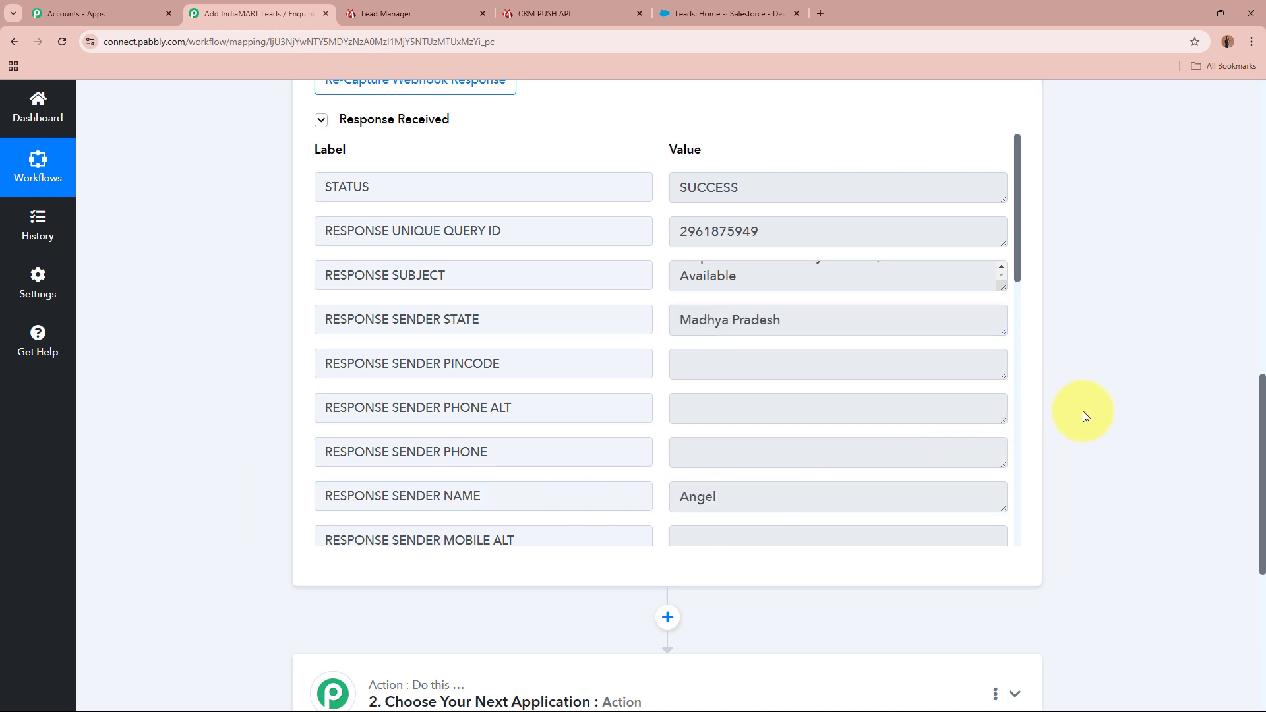
Examine the sender's mobile, email, country, company, city and address values in the captured webhook response.
scroll(824, 297, down, 6)
drag(822, 187, 679, 189)
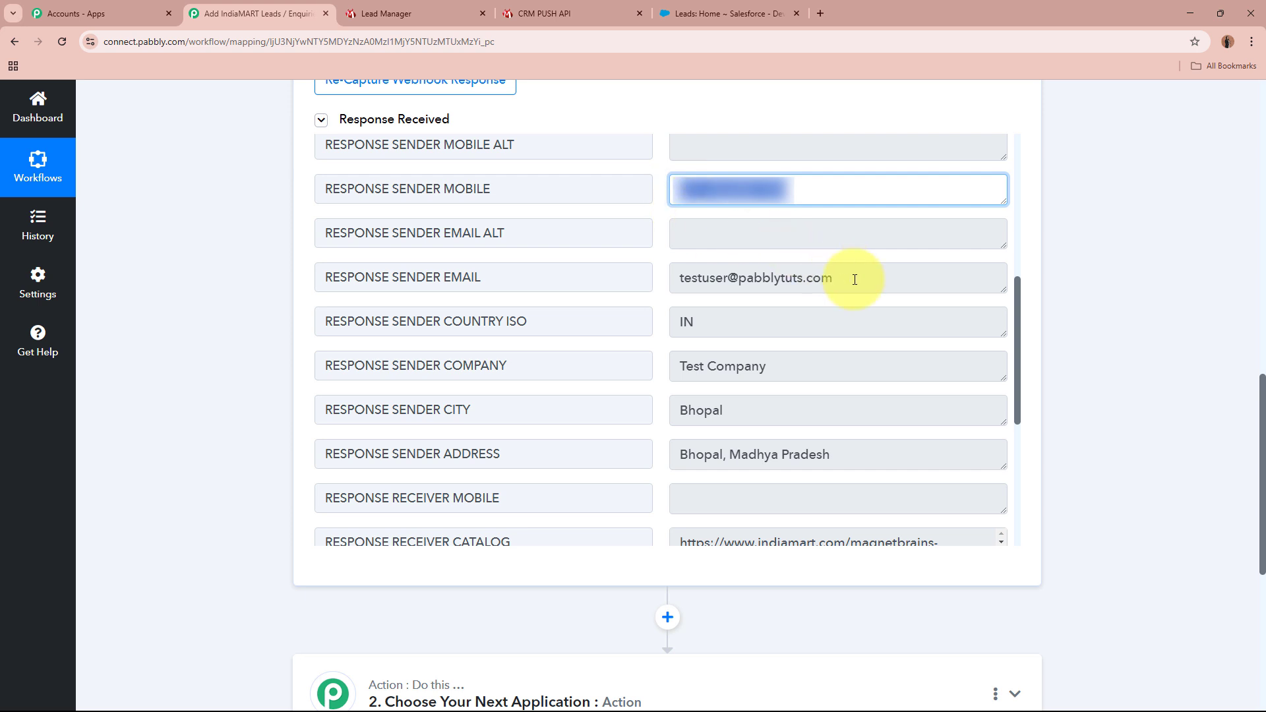
drag(898, 277, 607, 275)
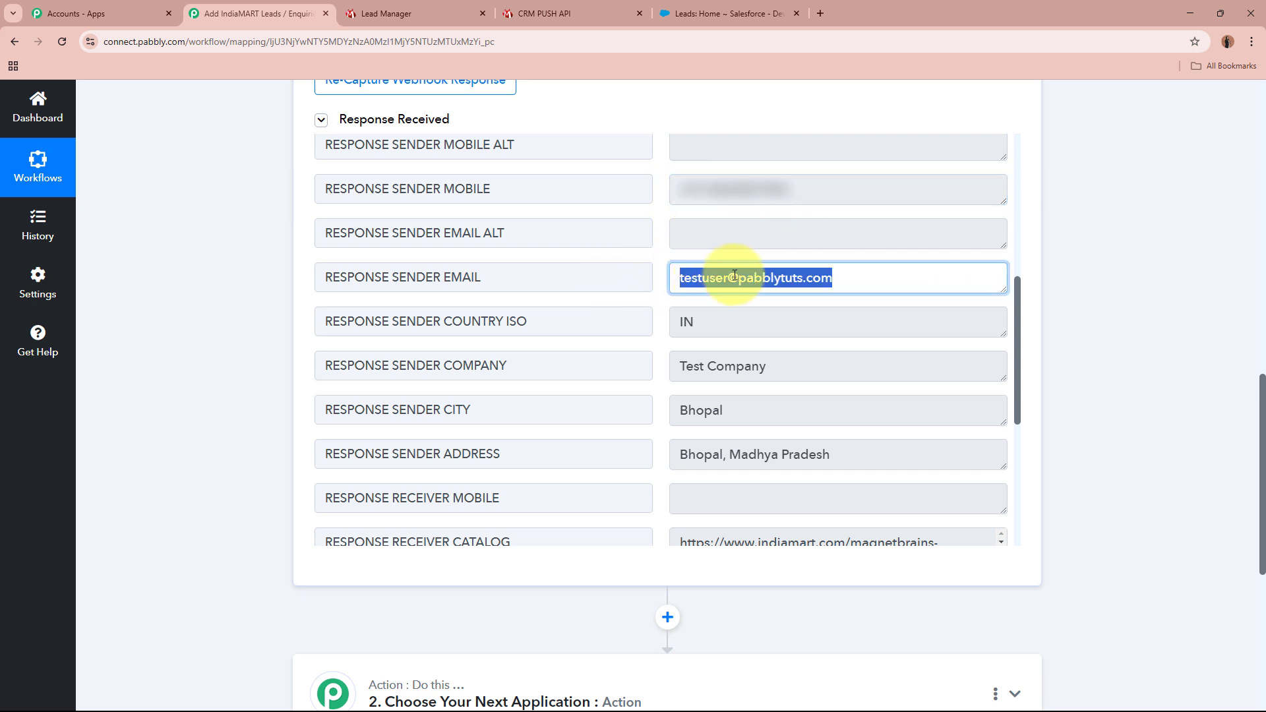
click(719, 324)
drag(720, 323, 600, 314)
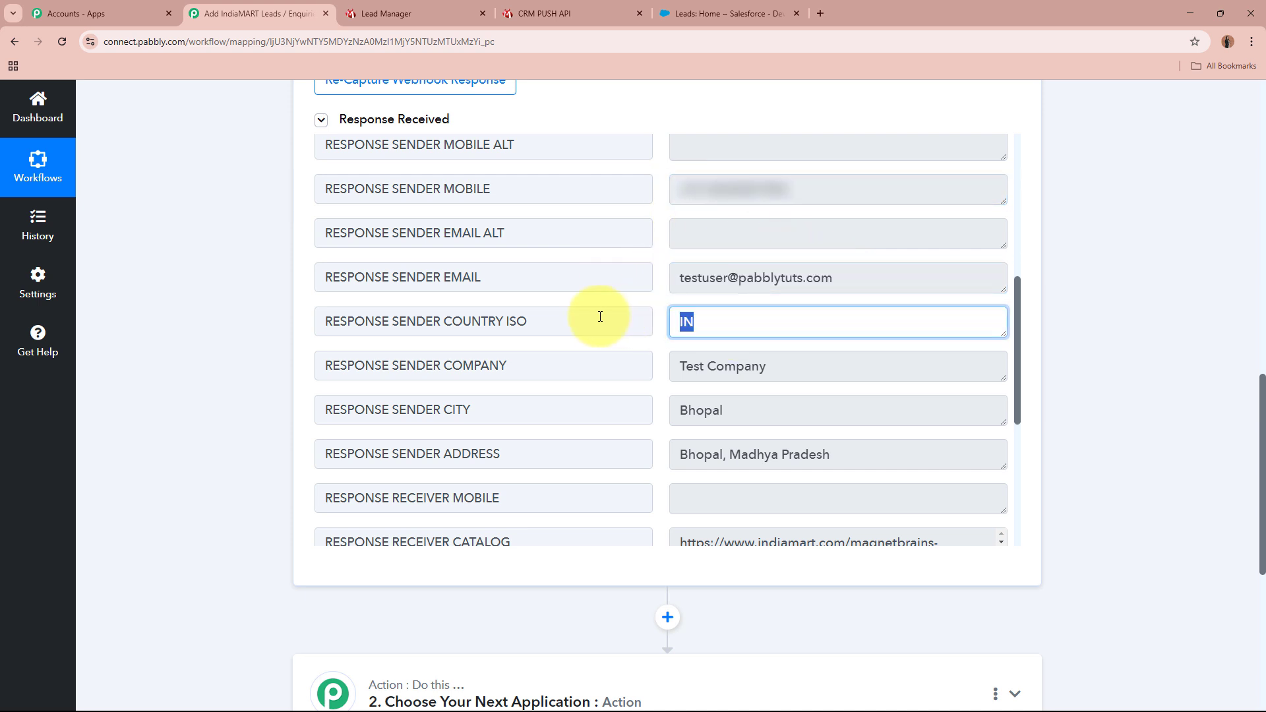
drag(788, 360, 672, 392)
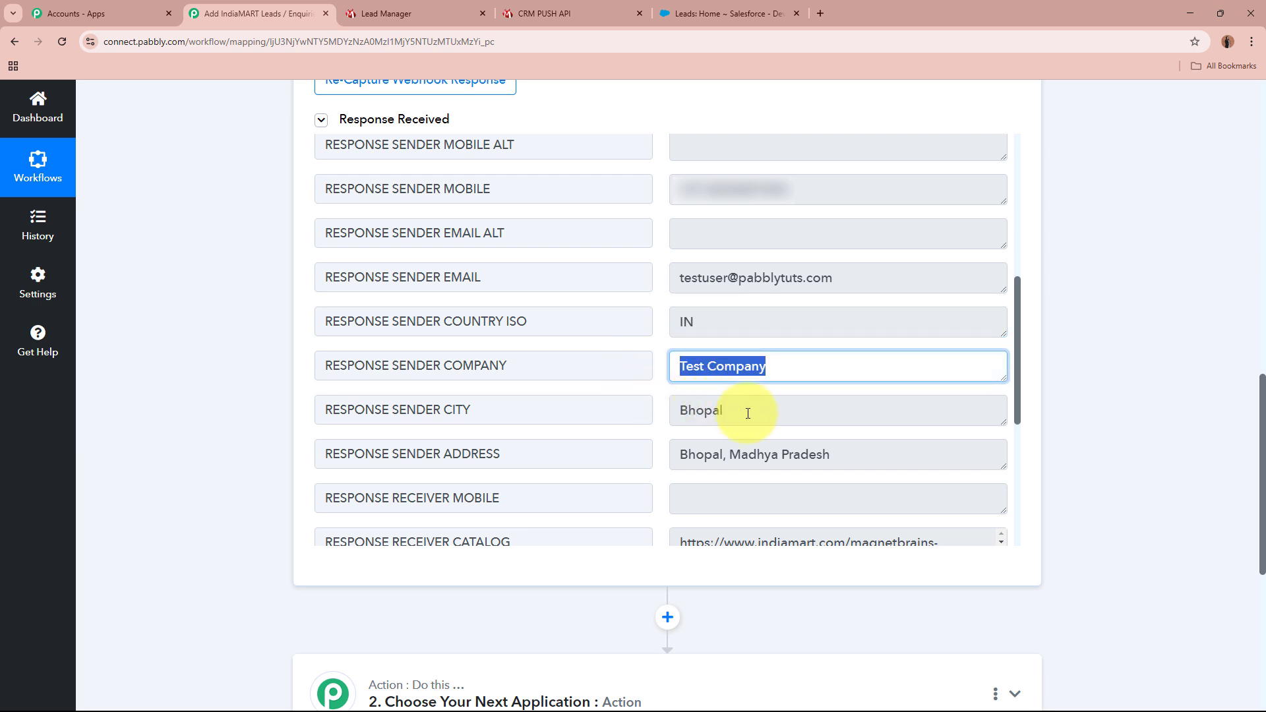
drag(749, 409, 633, 410)
drag(837, 444, 513, 442)
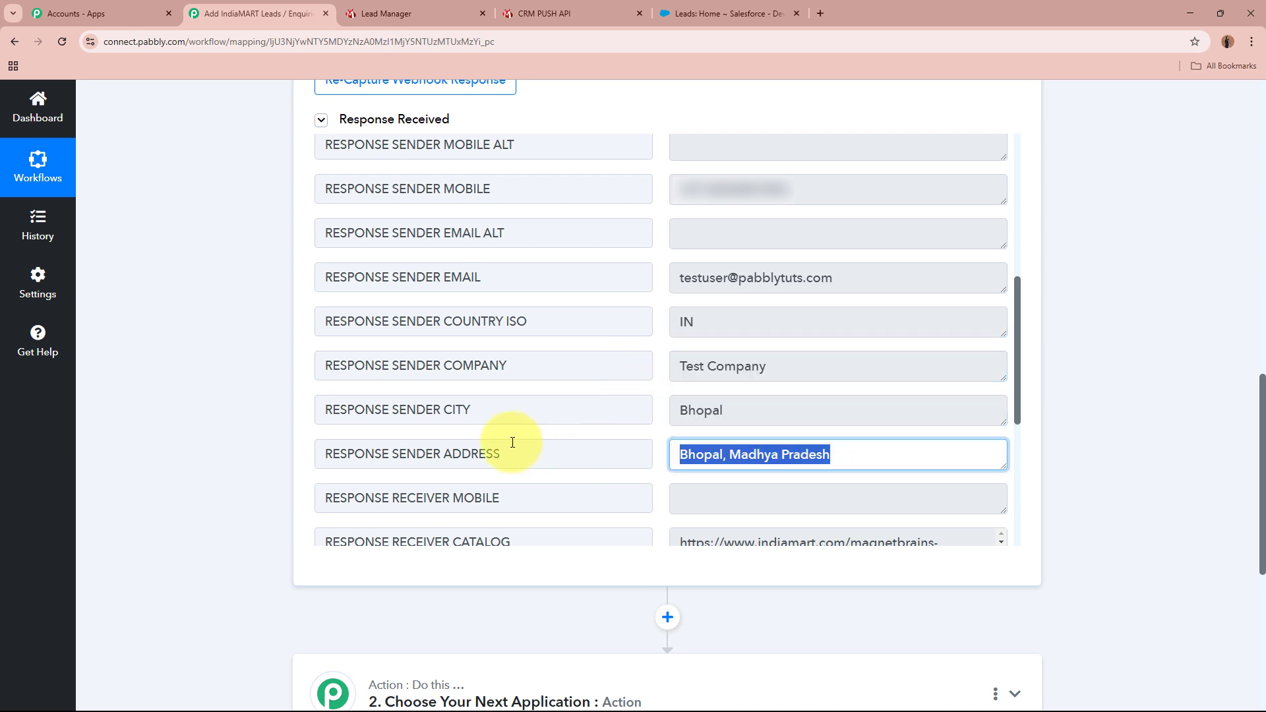
click(1129, 464)
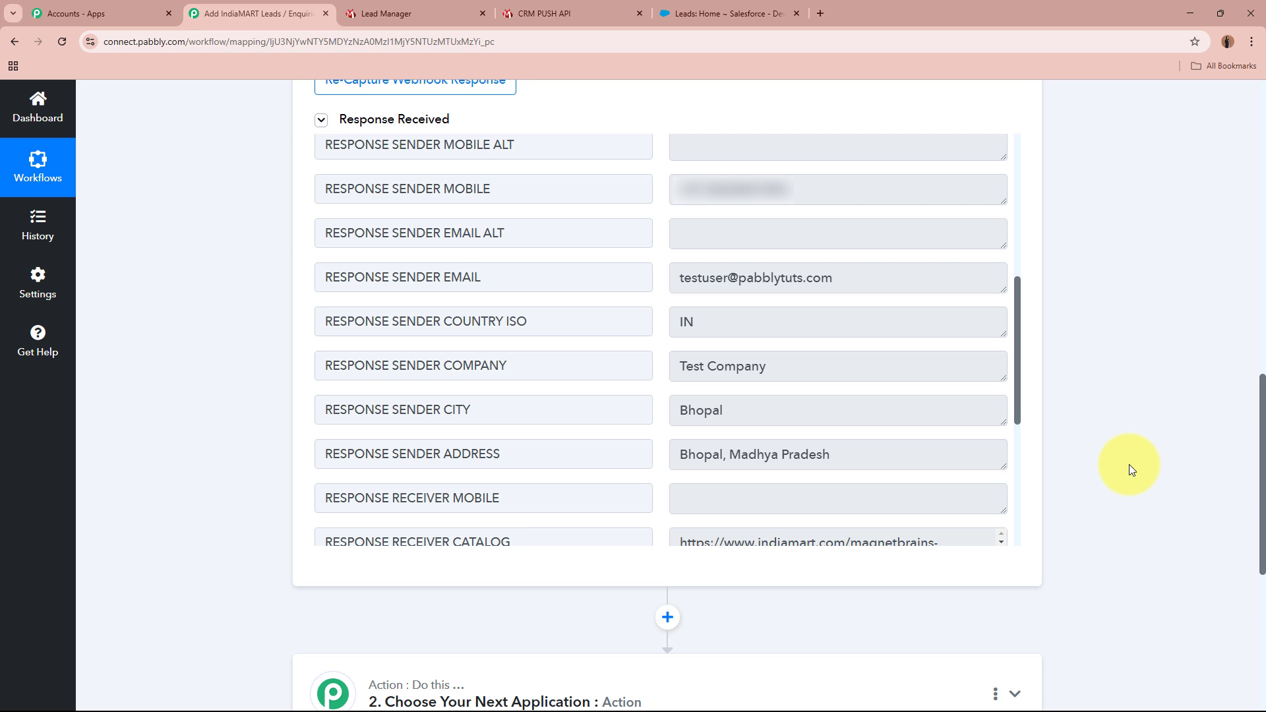
Examine the query time, product name and full query message at the end of the captured webhook response.
scroll(820, 255, down, 5)
drag(840, 296, 660, 293)
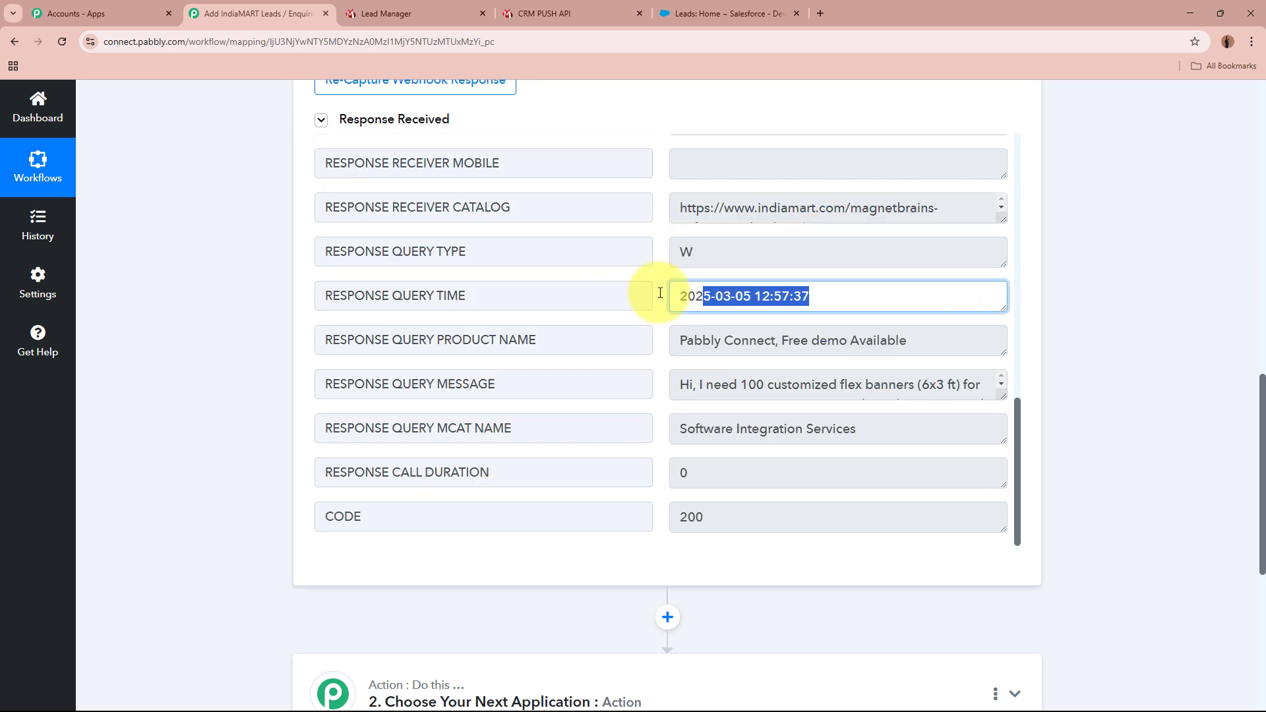
drag(916, 340, 674, 340)
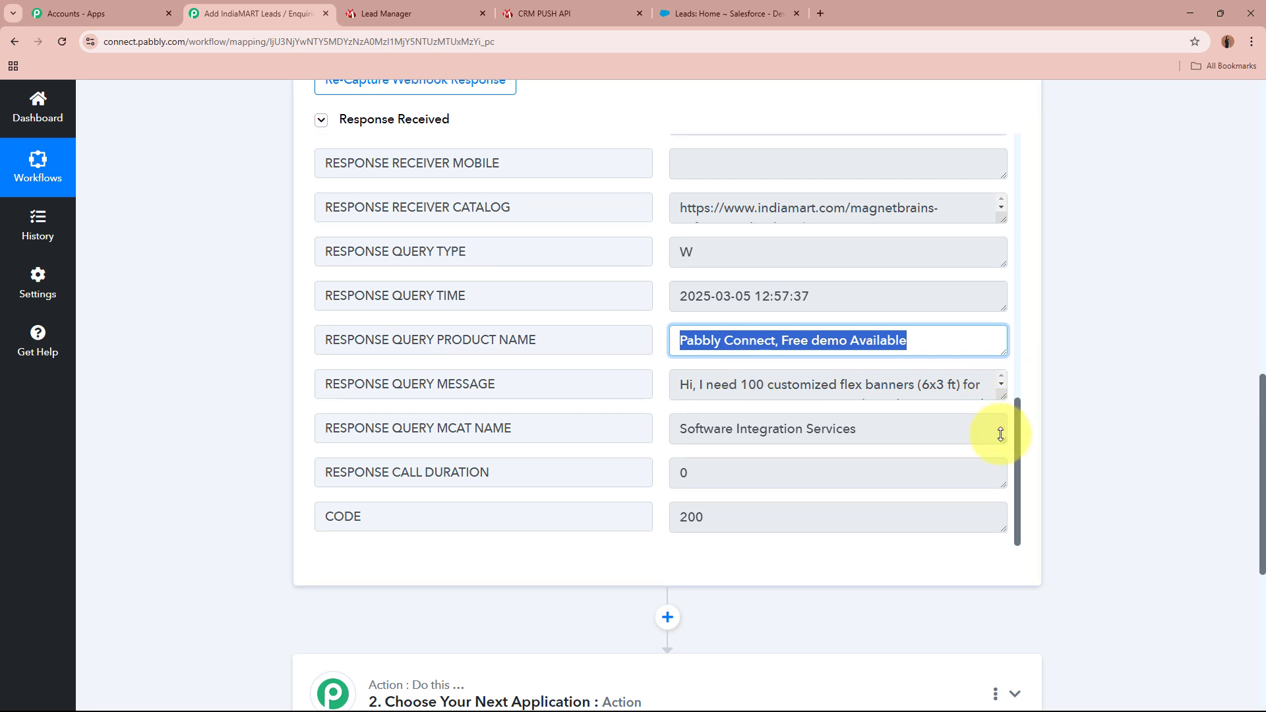
drag(768, 425, 976, 418)
click(678, 383)
click(925, 398)
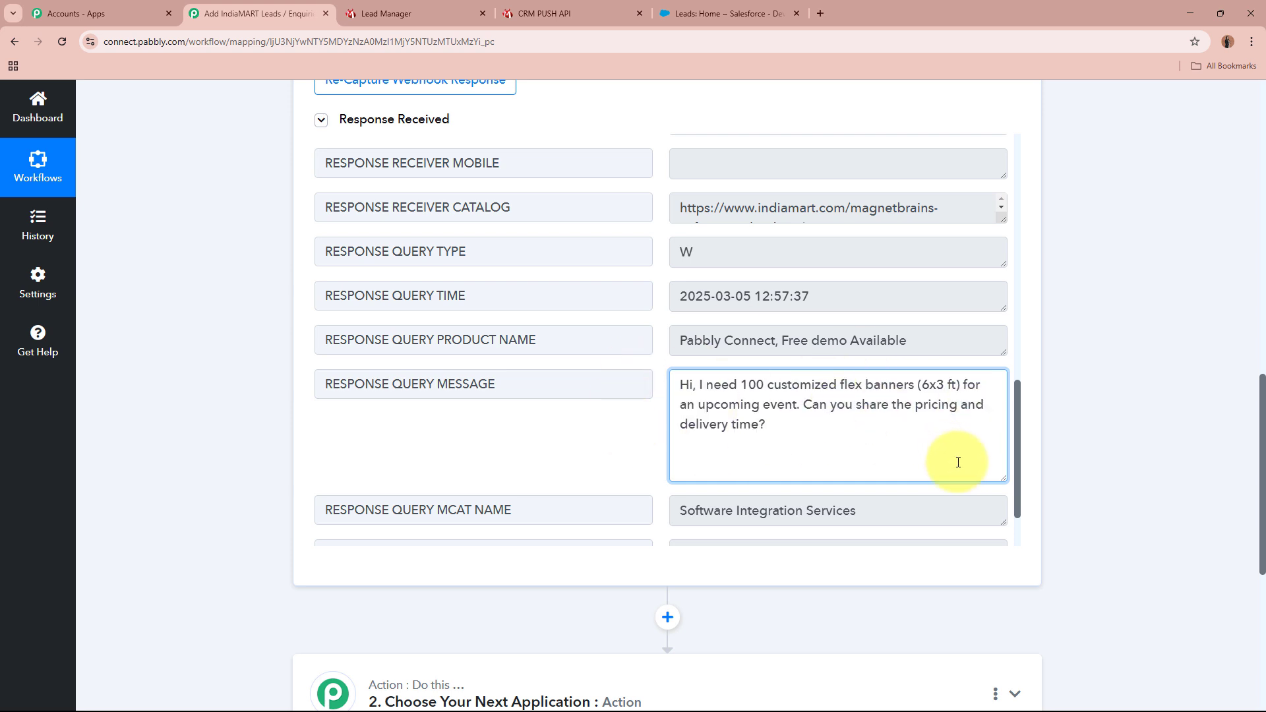
drag(1002, 479, 1005, 389)
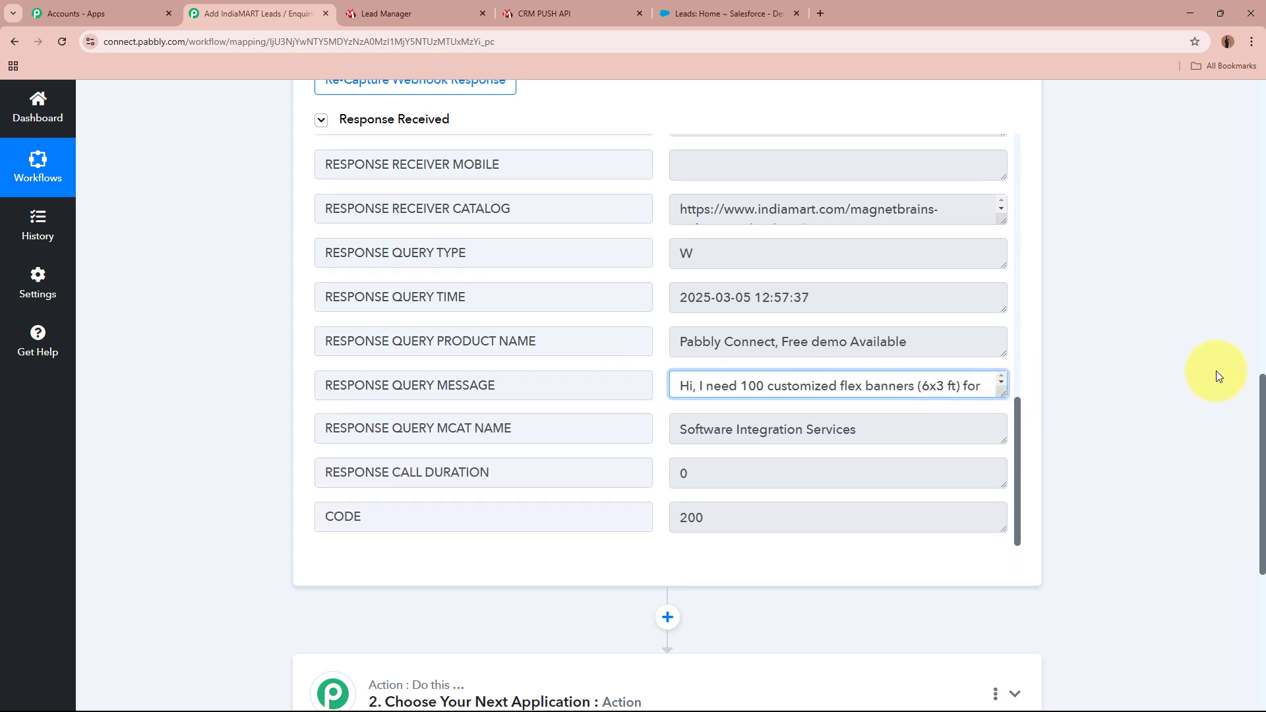
click(1153, 380)
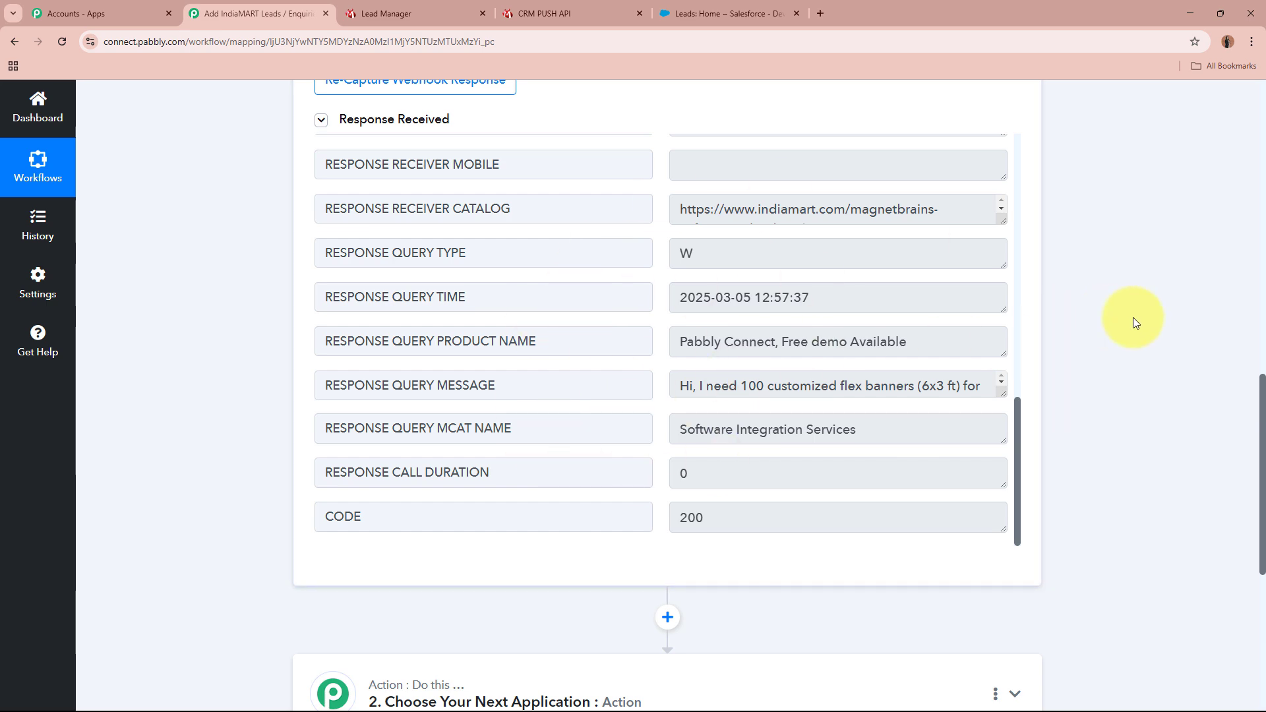
Collapse the IndiaMART trigger step and check the existing leads in Salesforce before returning to the workflow.
scroll(1133, 323, up, 15)
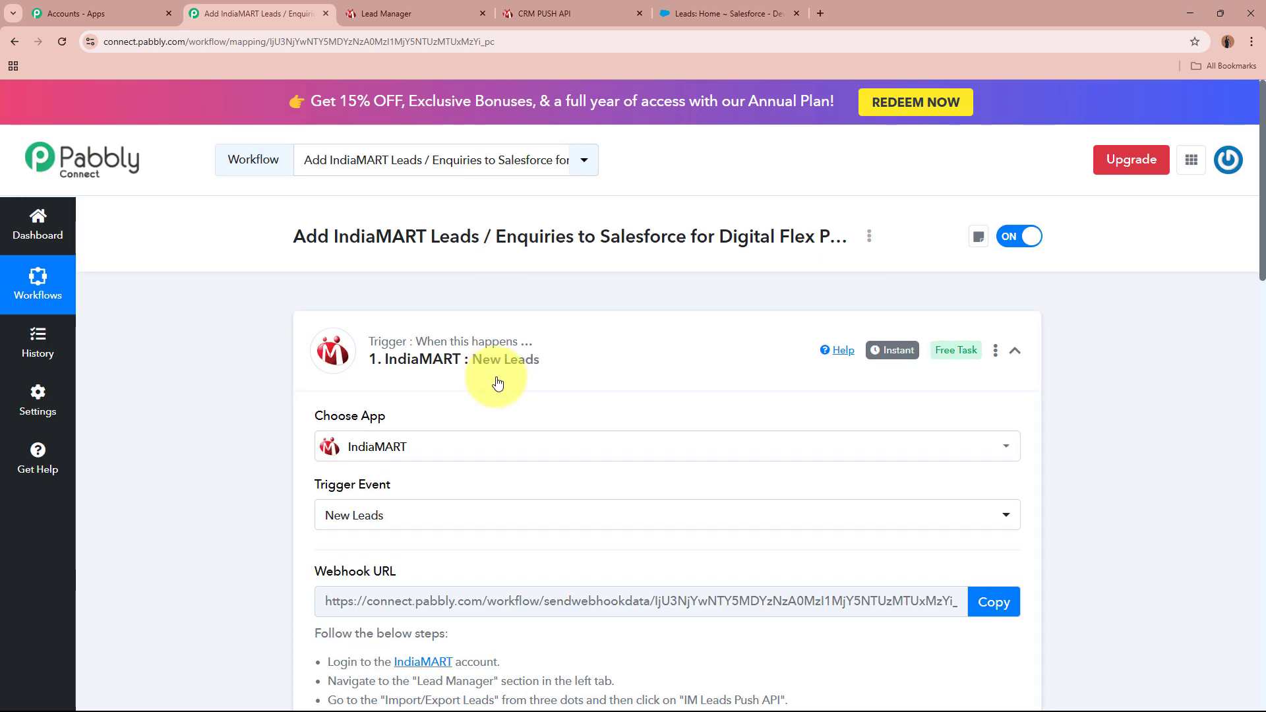
click(731, 379)
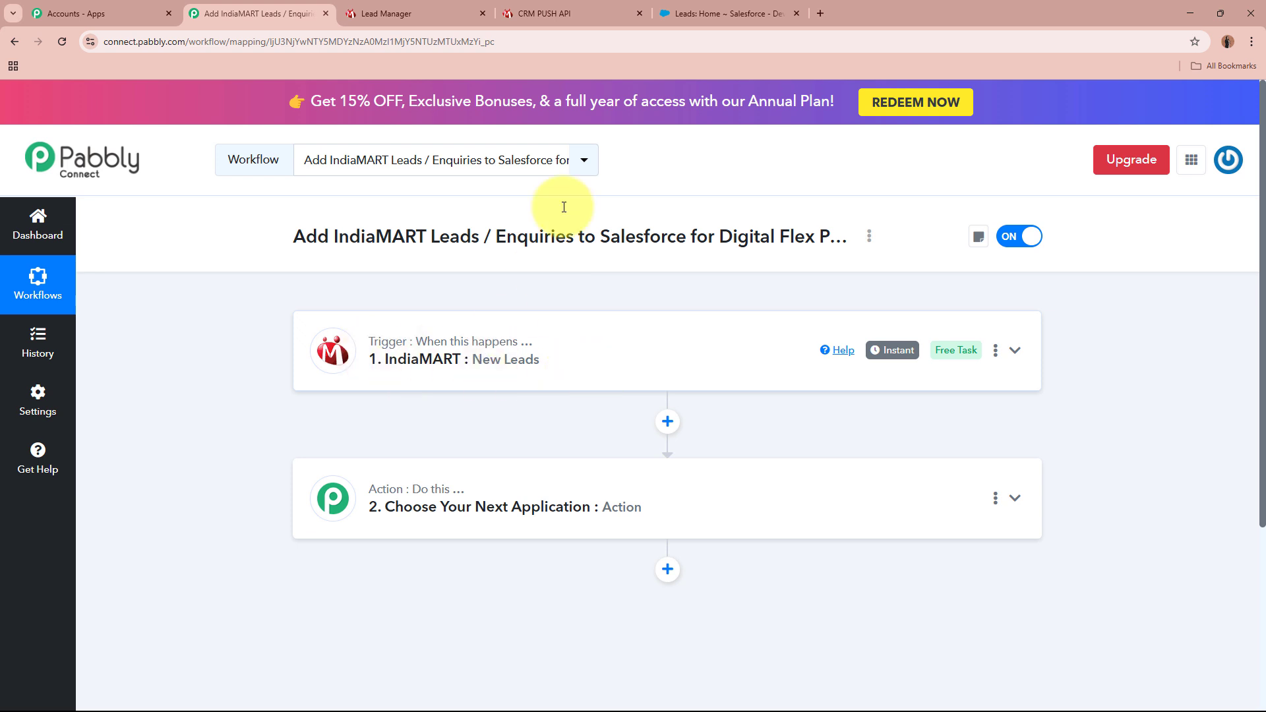
click(719, 13)
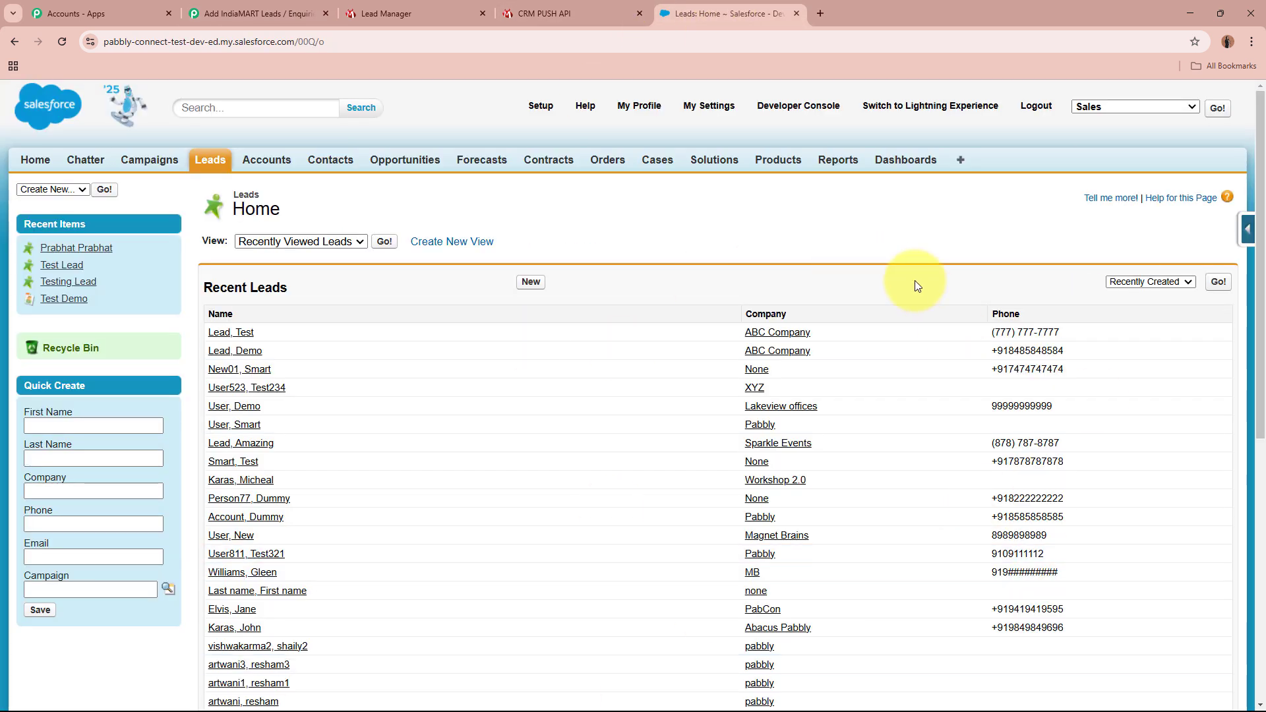
click(257, 13)
Set the workflow's second step to the Salesforce app with the Create Lead action event.
click(873, 525)
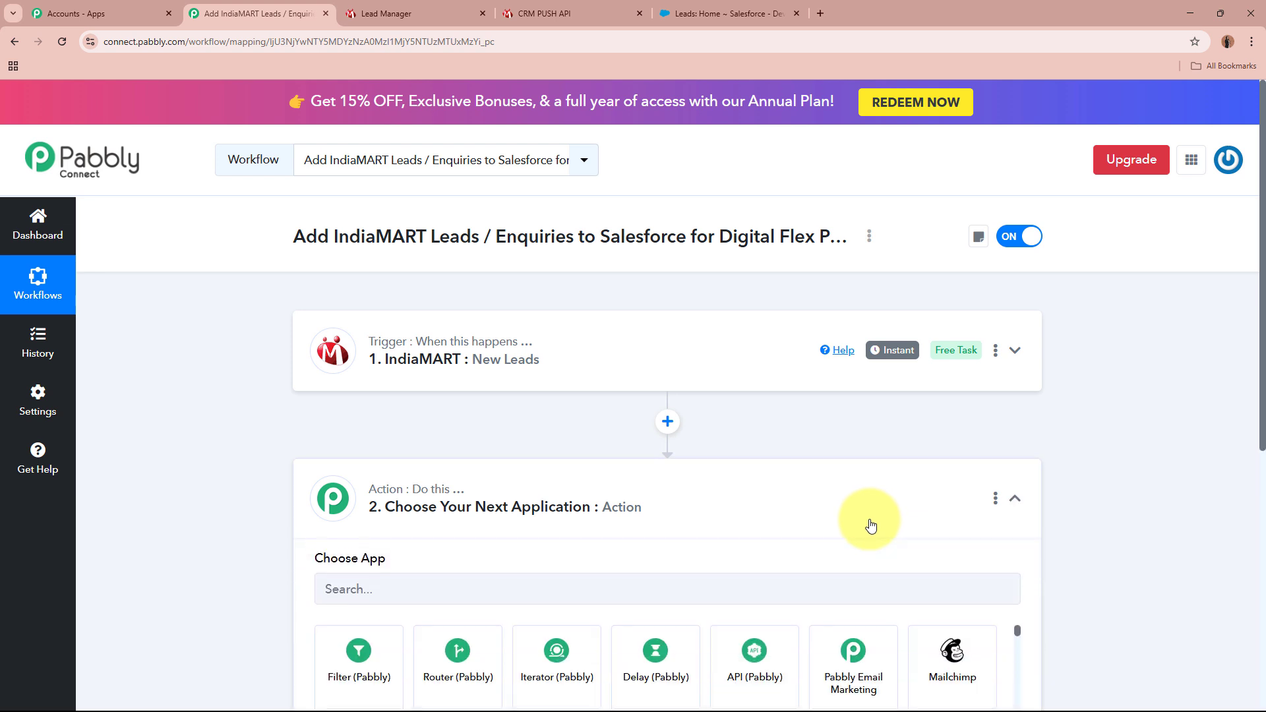
click(671, 374)
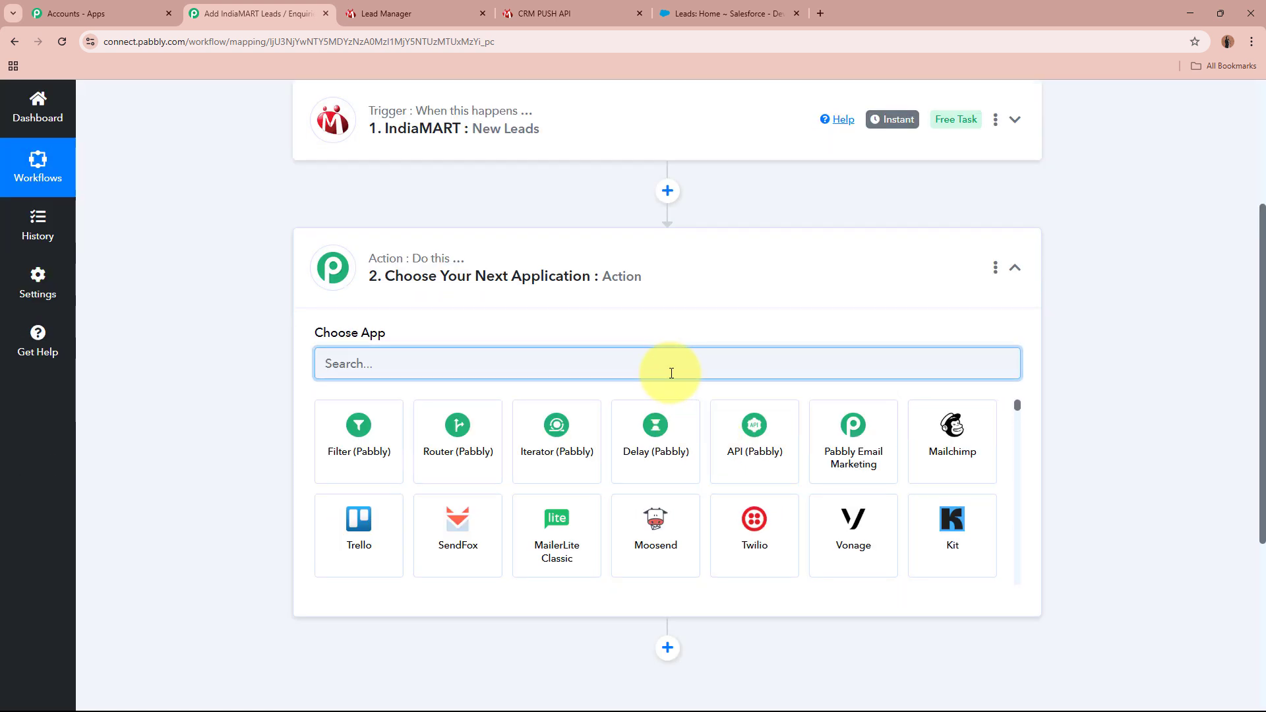
text(Sales)
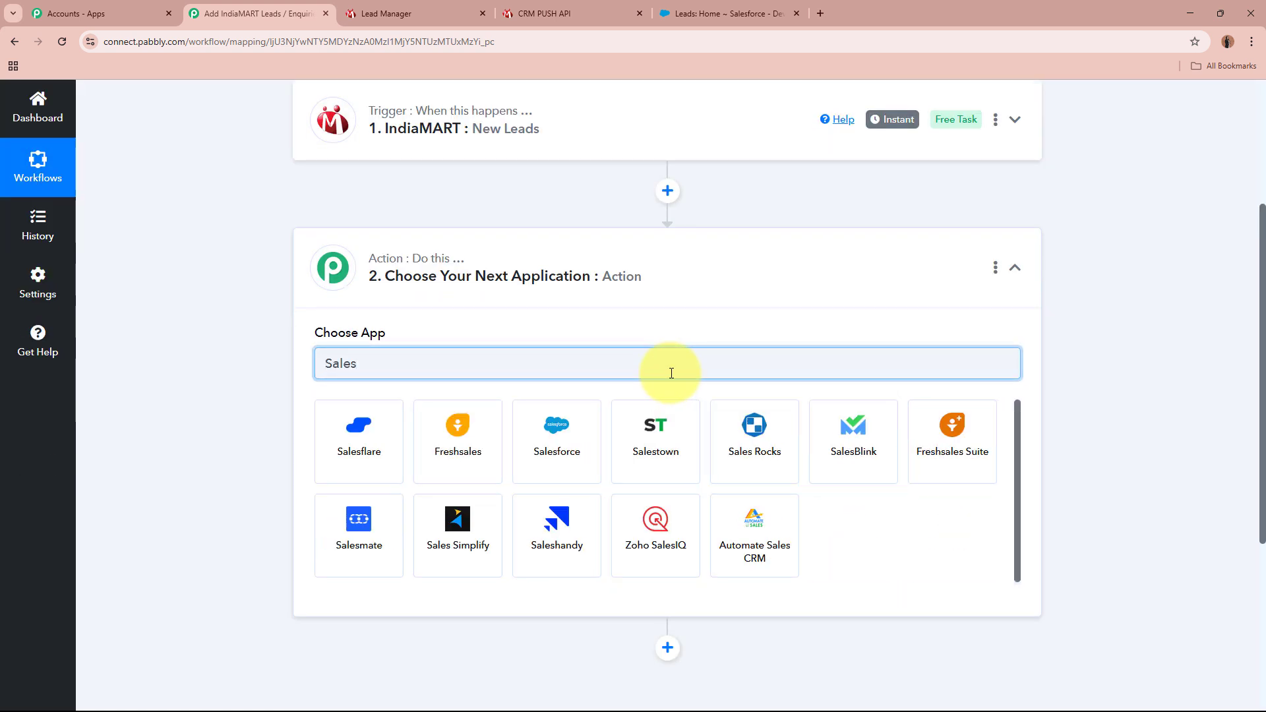
click(574, 466)
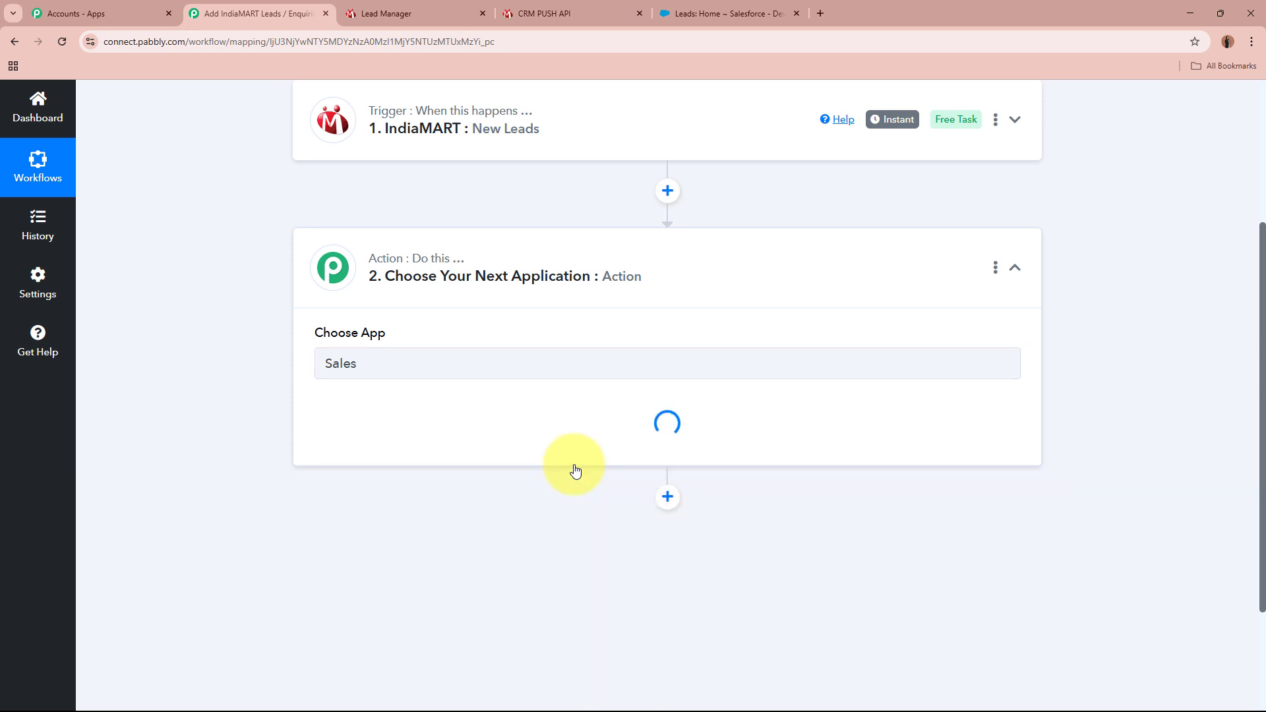
click(469, 434)
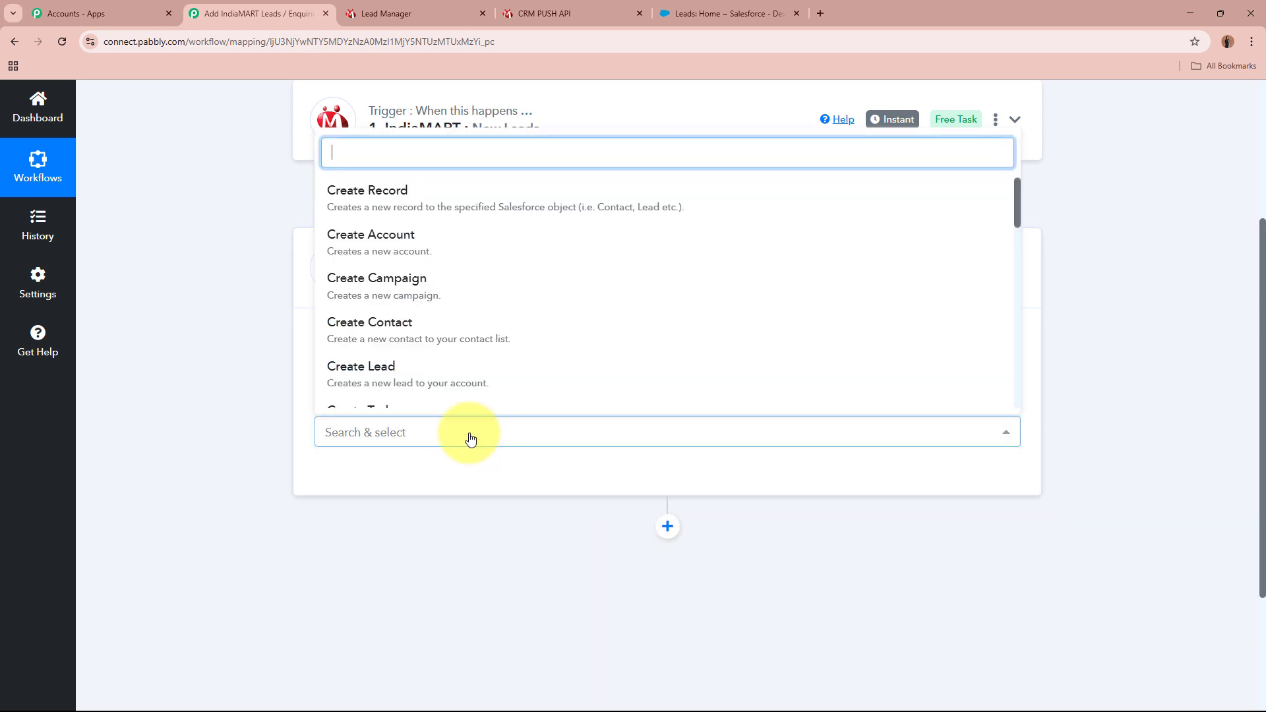
click(465, 389)
Connect the Create Lead action through a new Salesforce connection with account access allowed, and look over its lead fields.
click(354, 476)
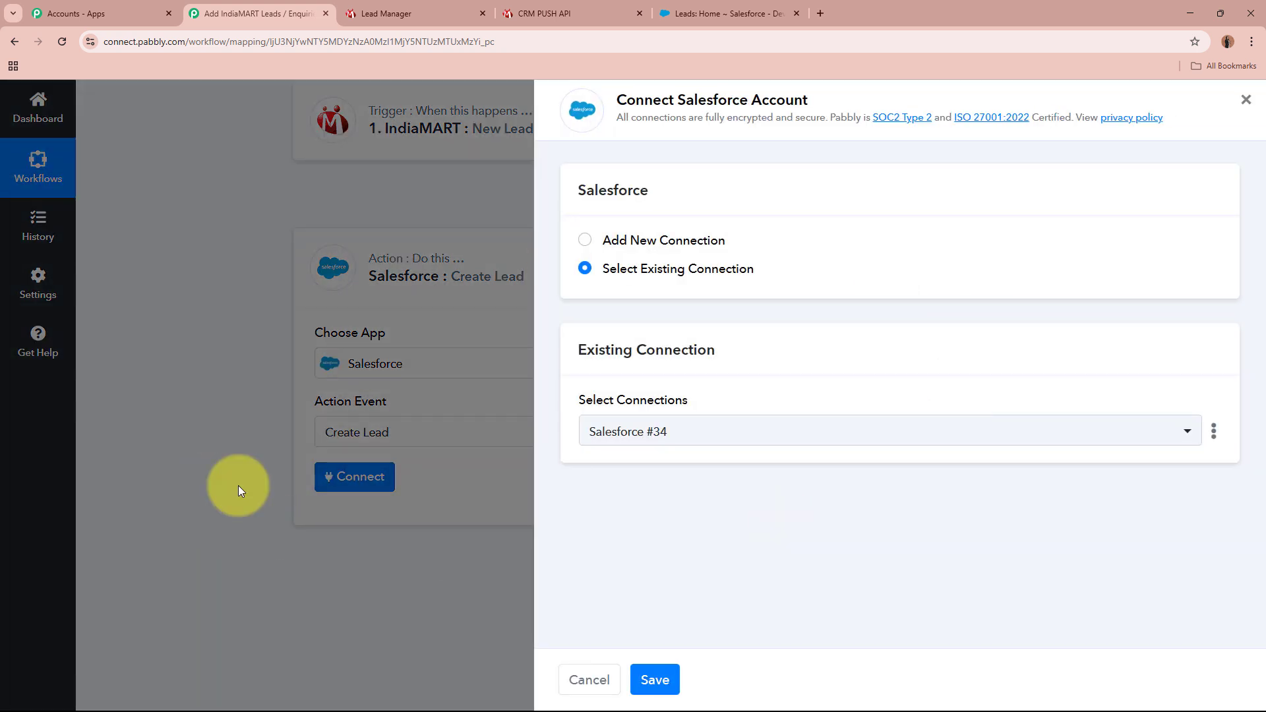
click(585, 241)
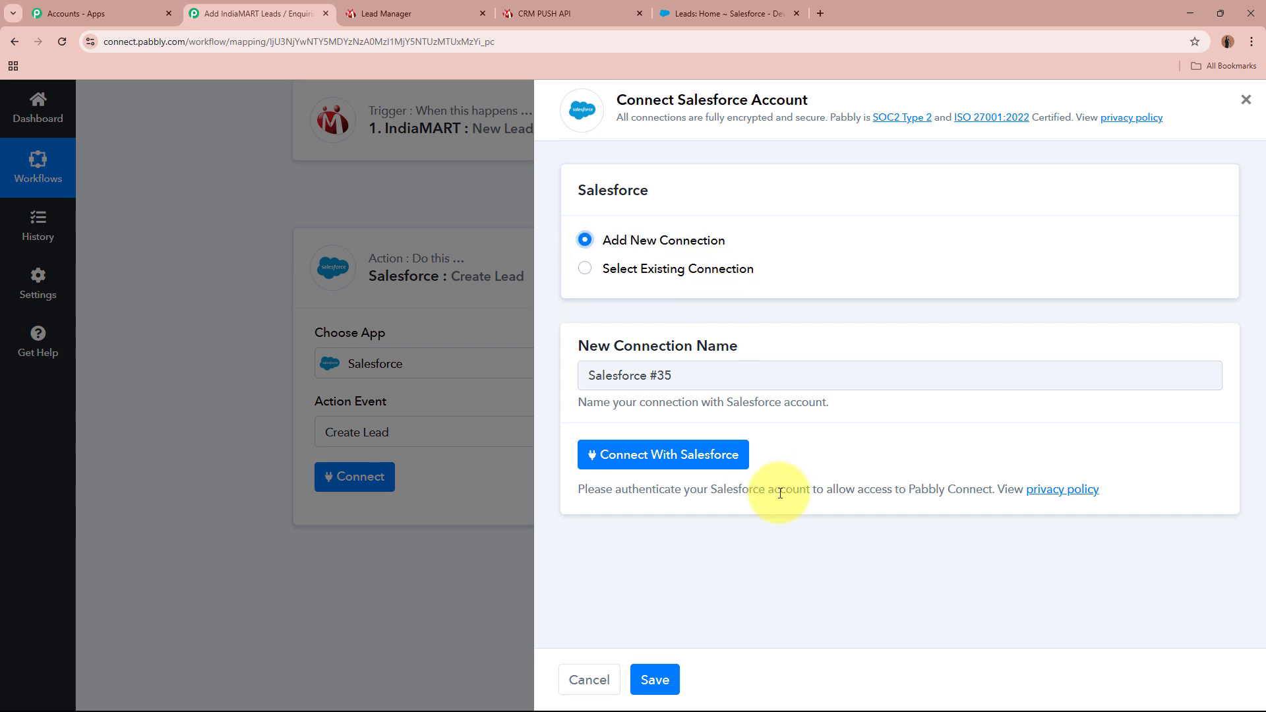
click(663, 452)
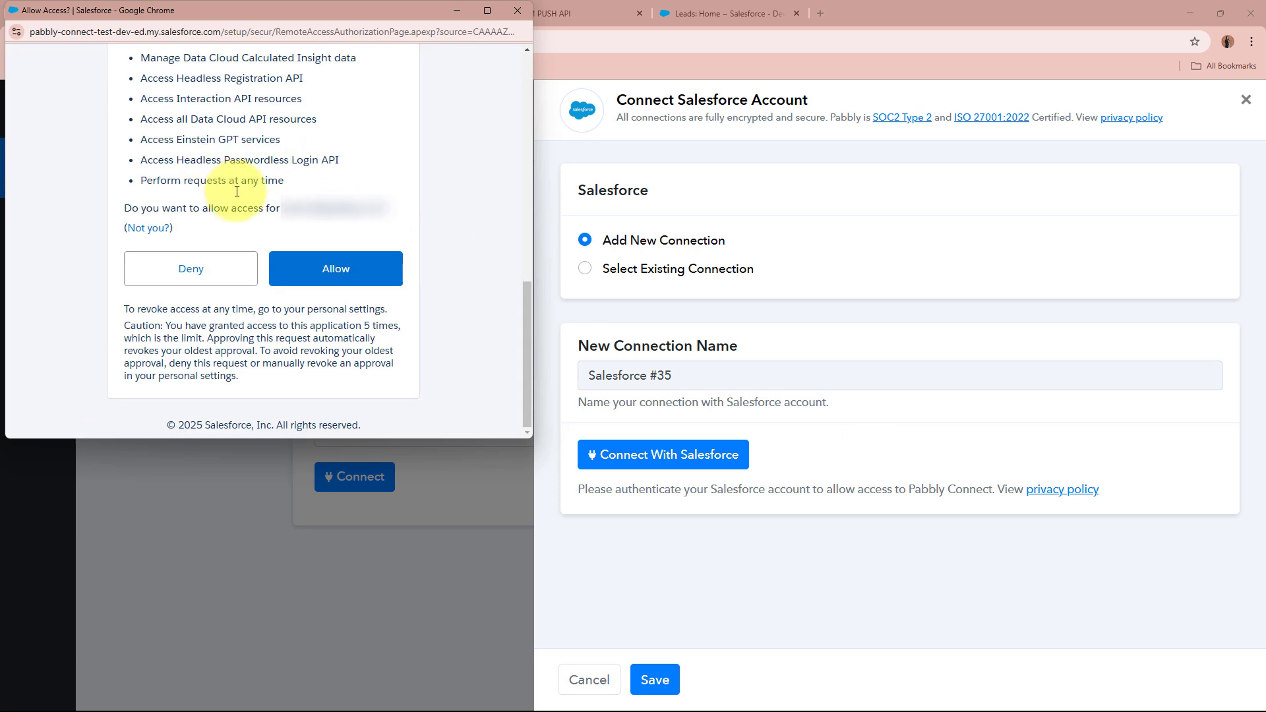
click(317, 275)
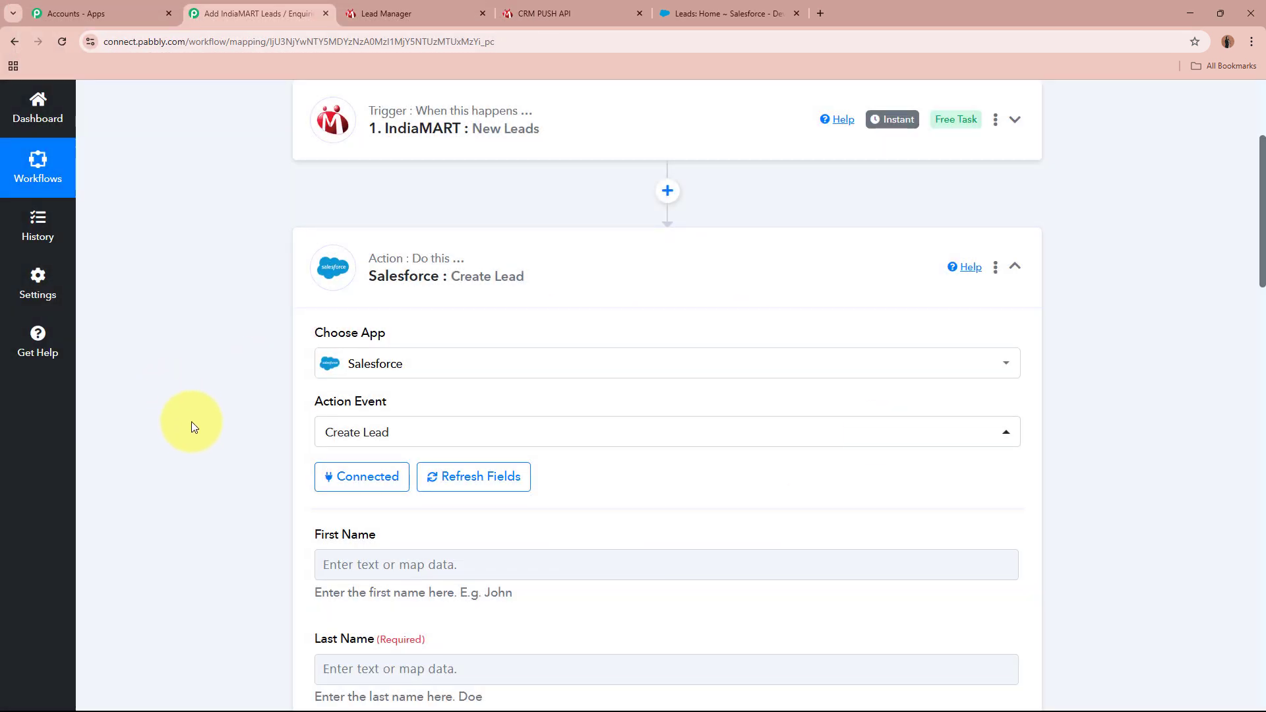
scroll(194, 429, down, 3)
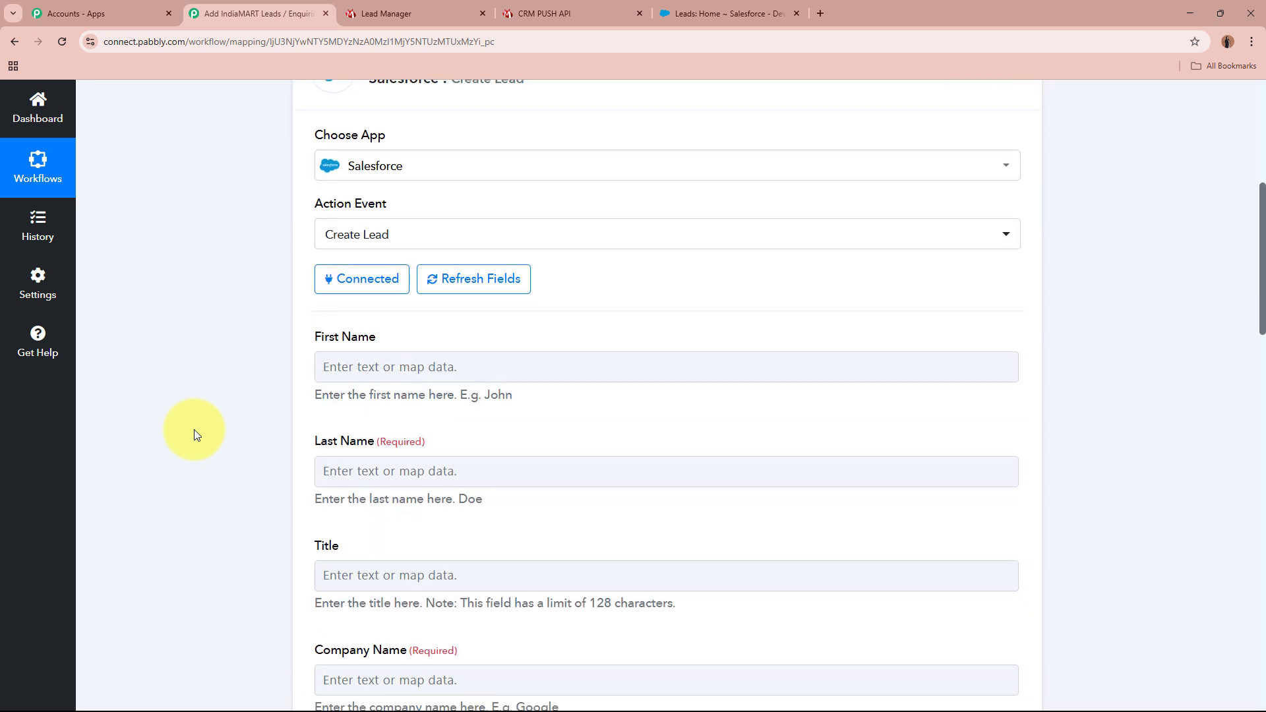
scroll(194, 430, down, 6)
scroll(194, 429, up, 5)
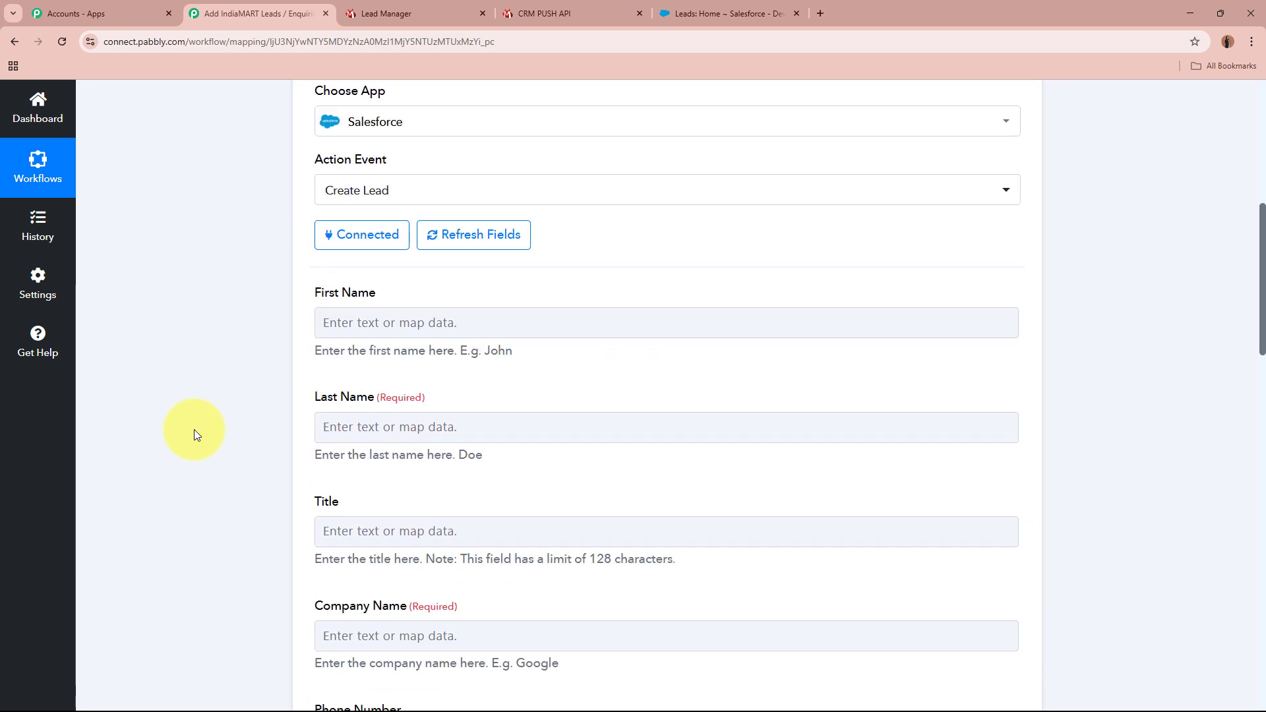
scroll(193, 429, up, 2)
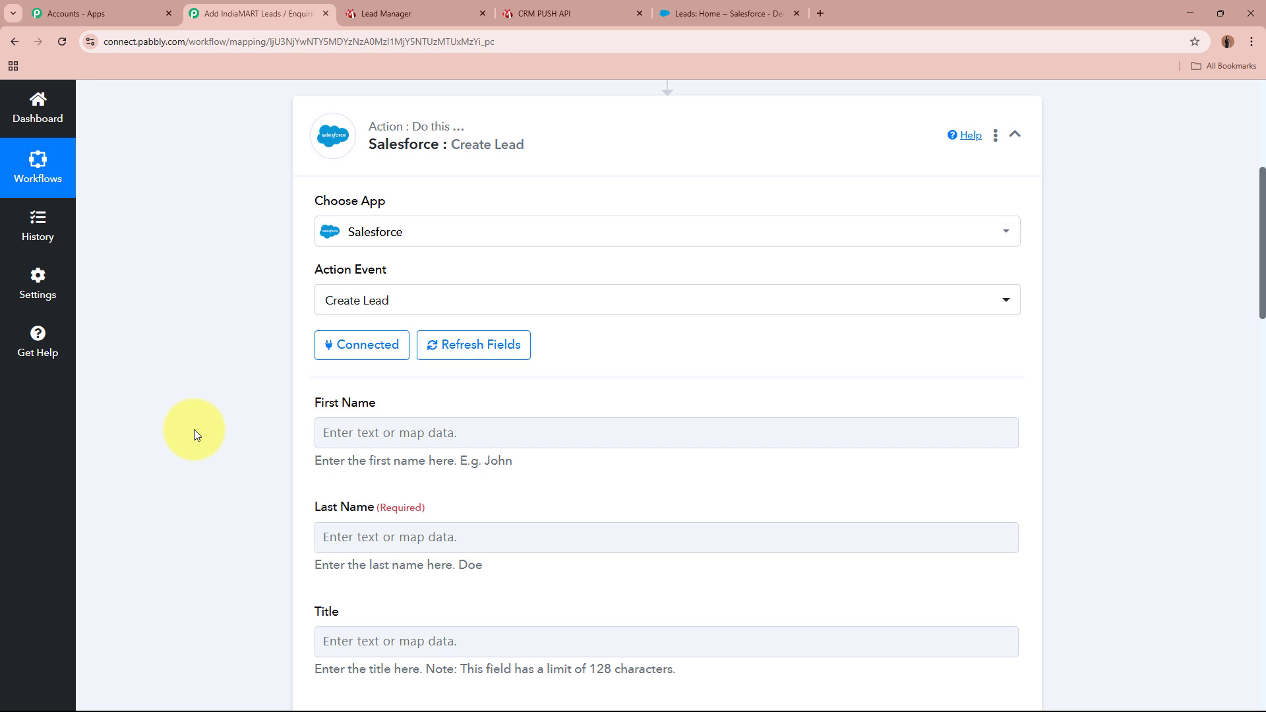
scroll(194, 429, up, 1)
click(390, 495)
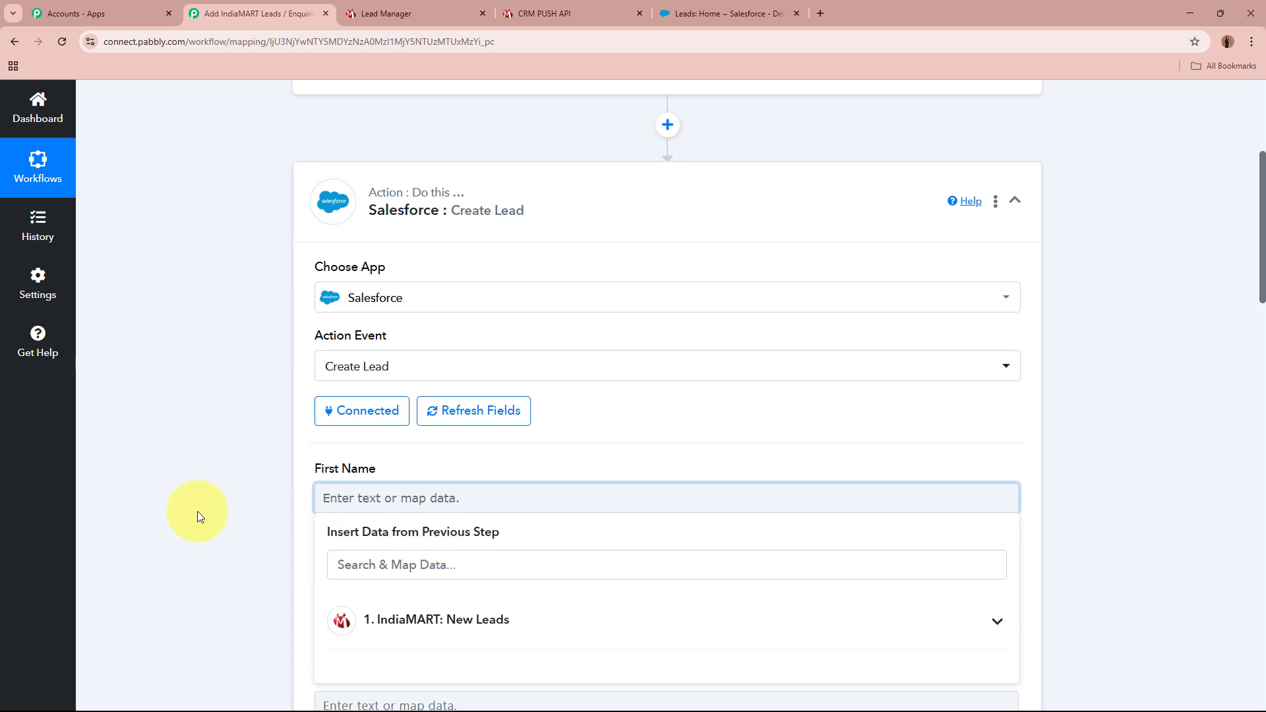
click(197, 511)
scroll(196, 497, up, 5)
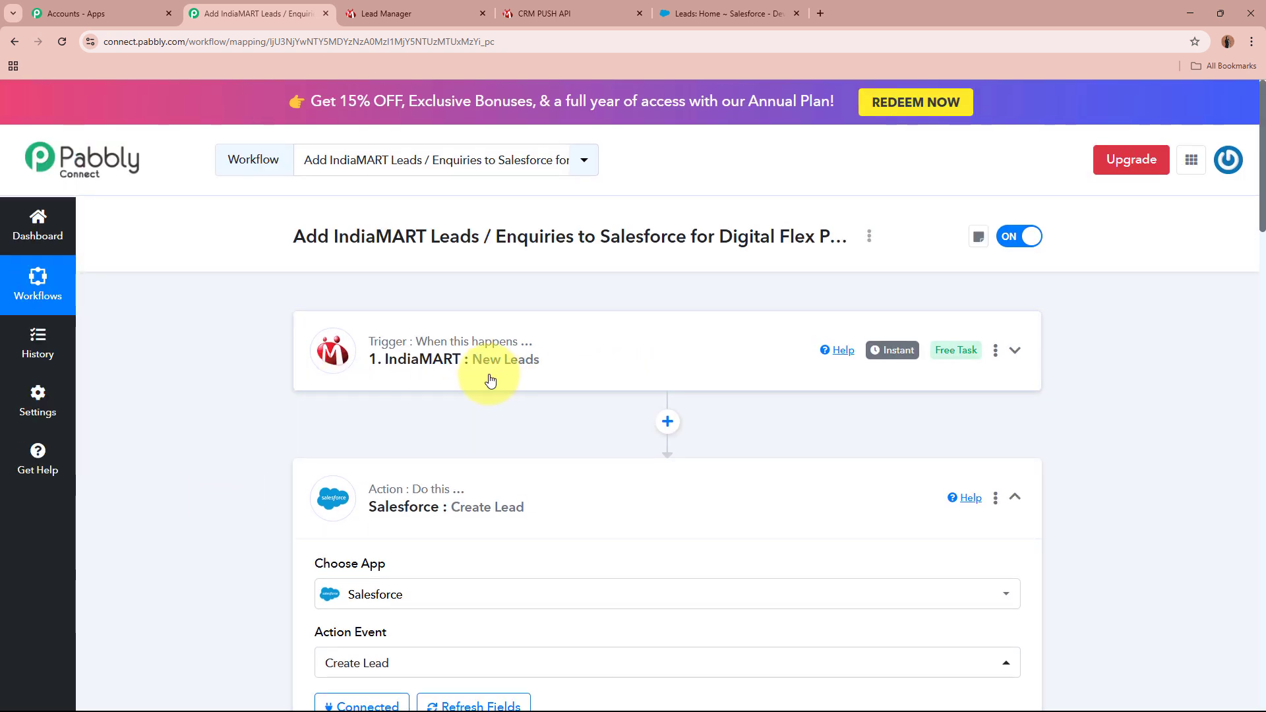
scroll(488, 376, down, 8)
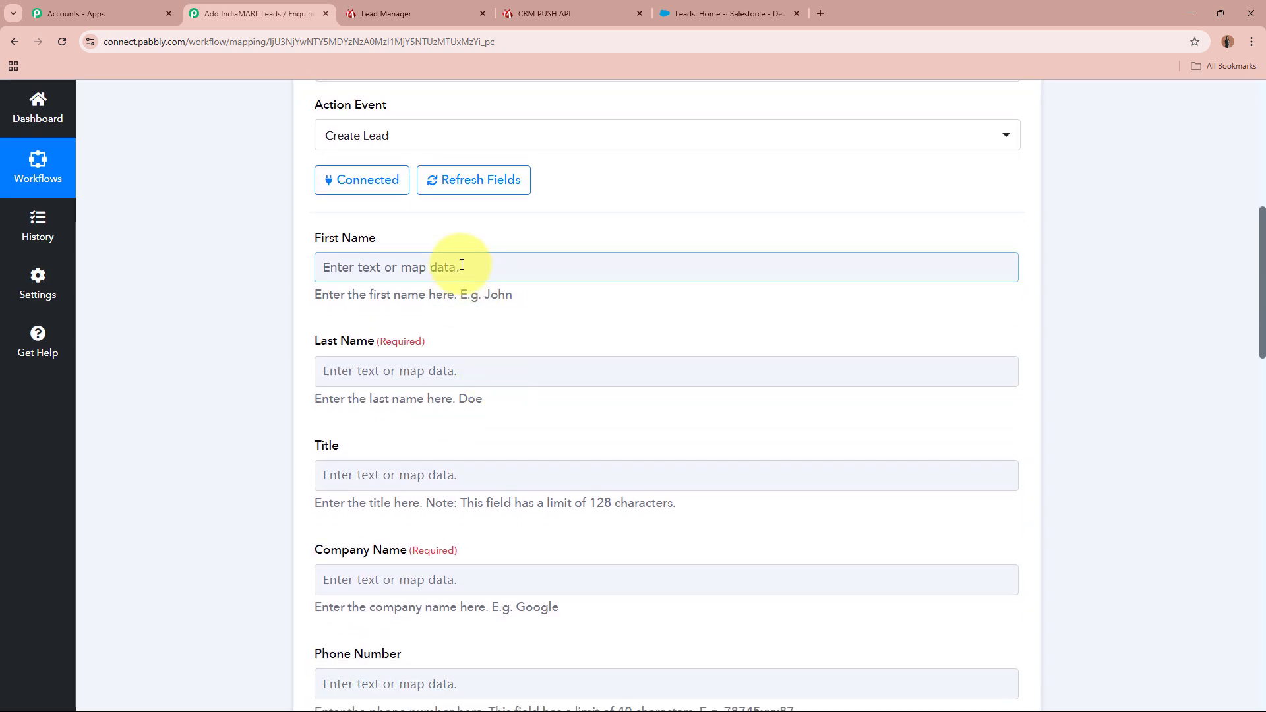
Map the lead's First Name to the RESPONSE SENDER NAME value from the IndiaMART New Leads step.
scroll(438, 263, up, 1)
click(441, 331)
scroll(132, 361, down, 1)
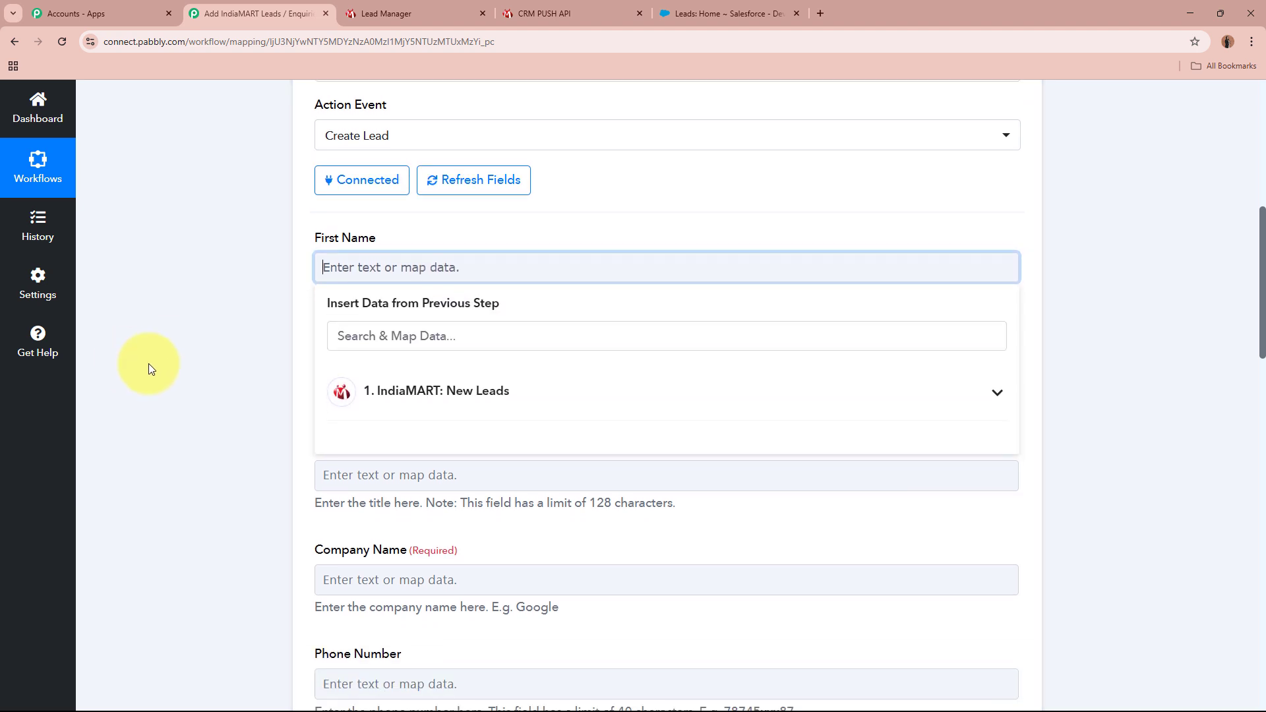
click(498, 389)
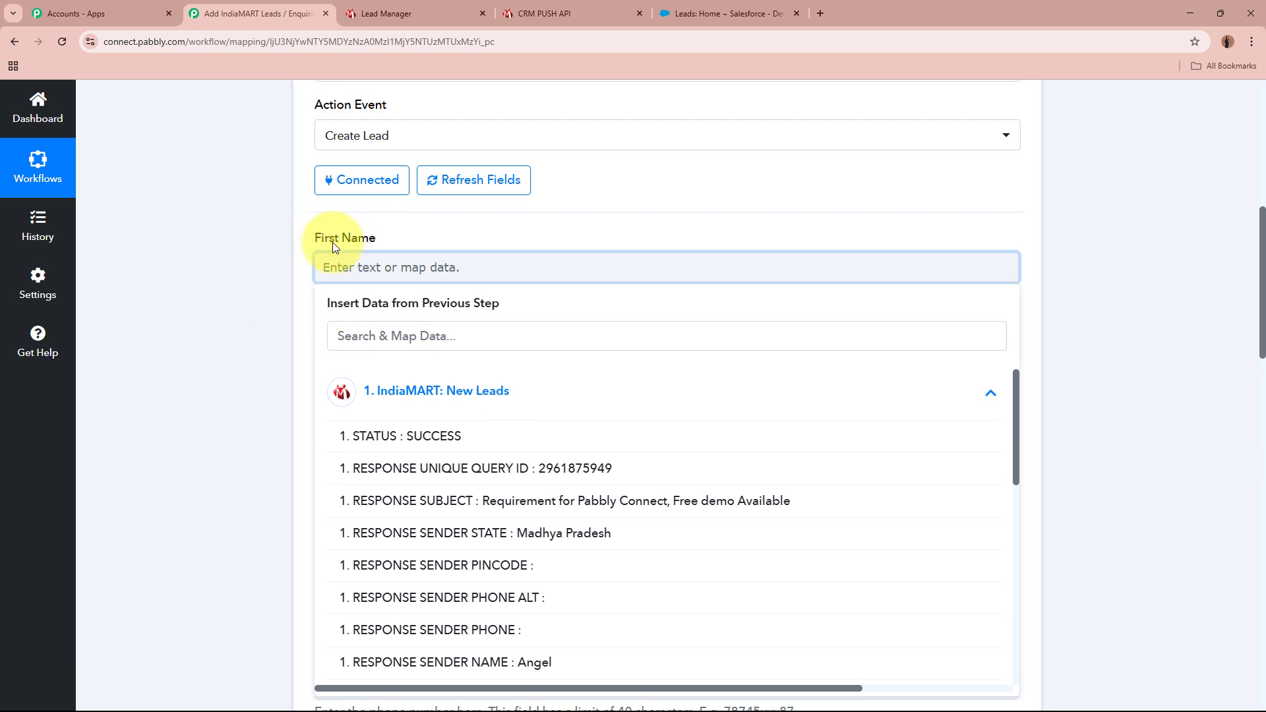
click(469, 661)
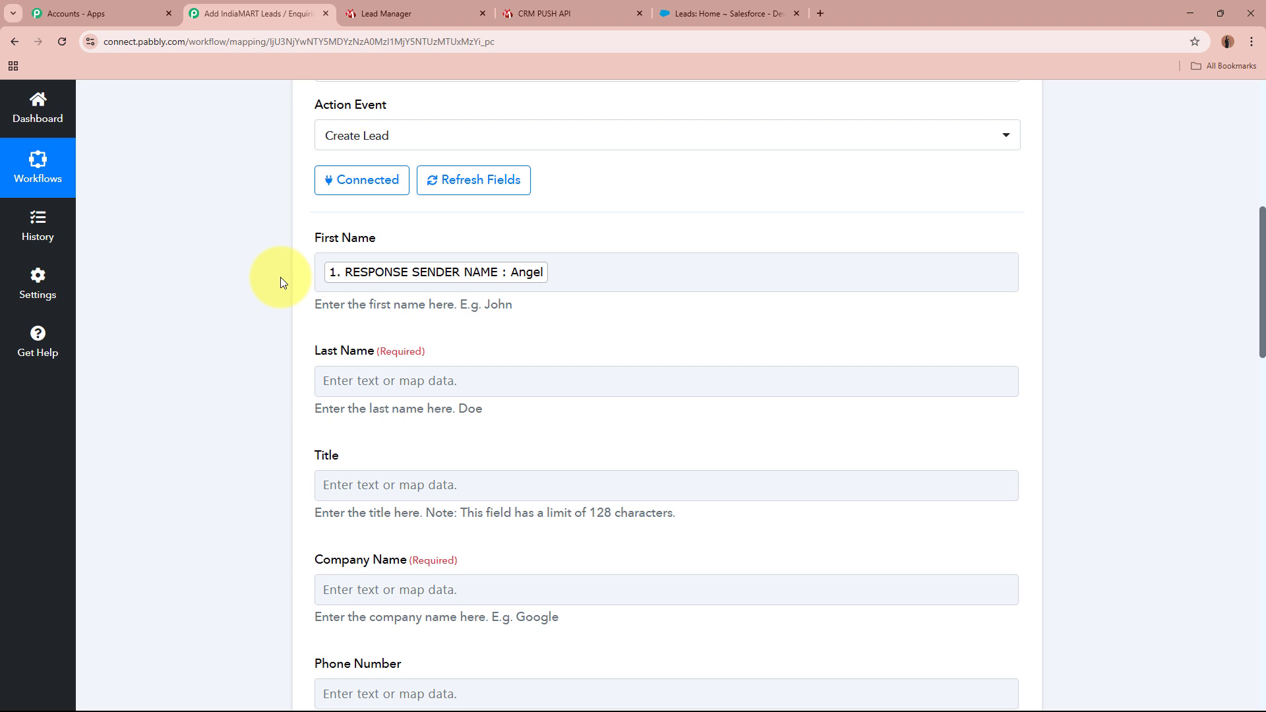
Map the required Last Name to the same RESPONSE SENDER NAME value from the IndiaMART step.
scroll(279, 282, up, 8)
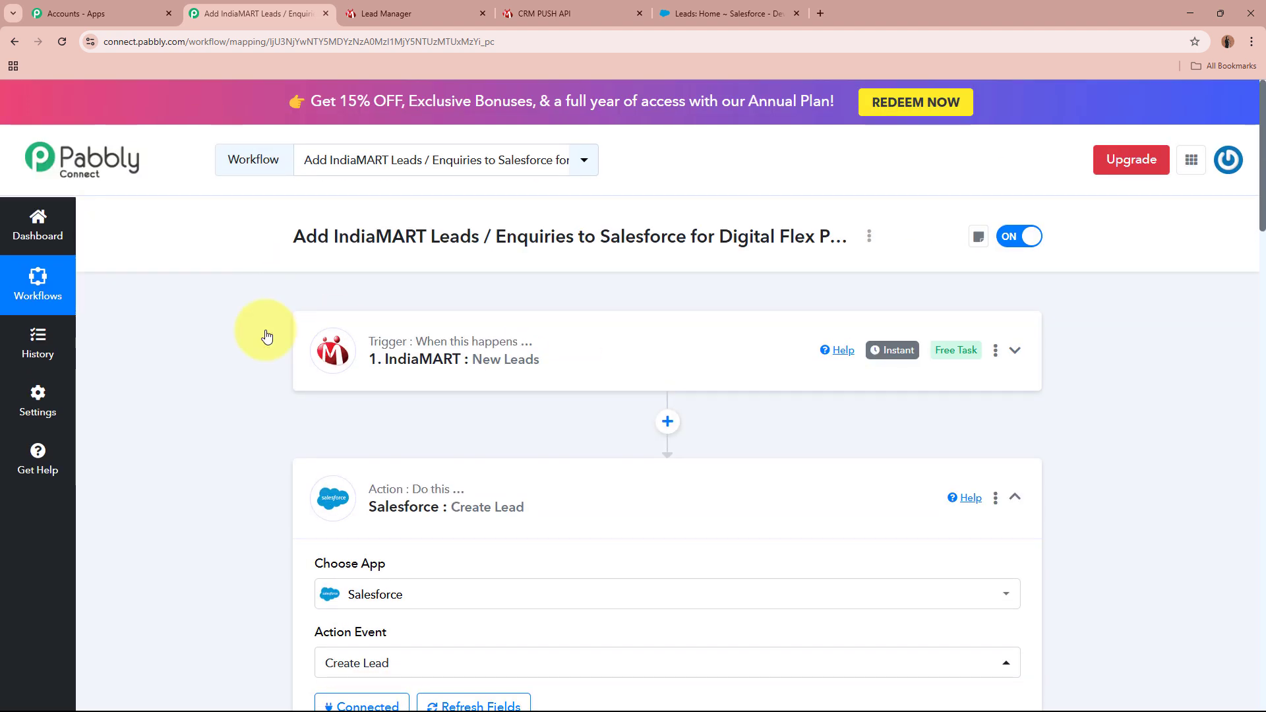
scroll(557, 368, down, 7)
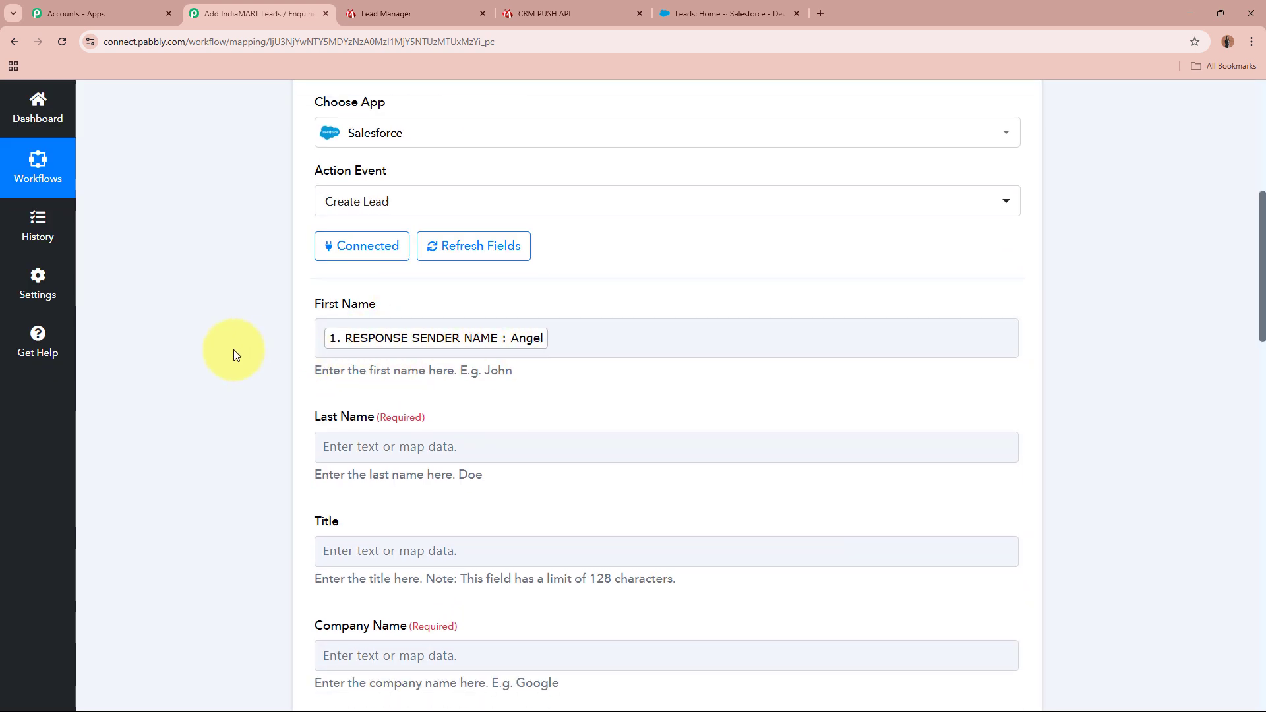
scroll(234, 349, down, 1)
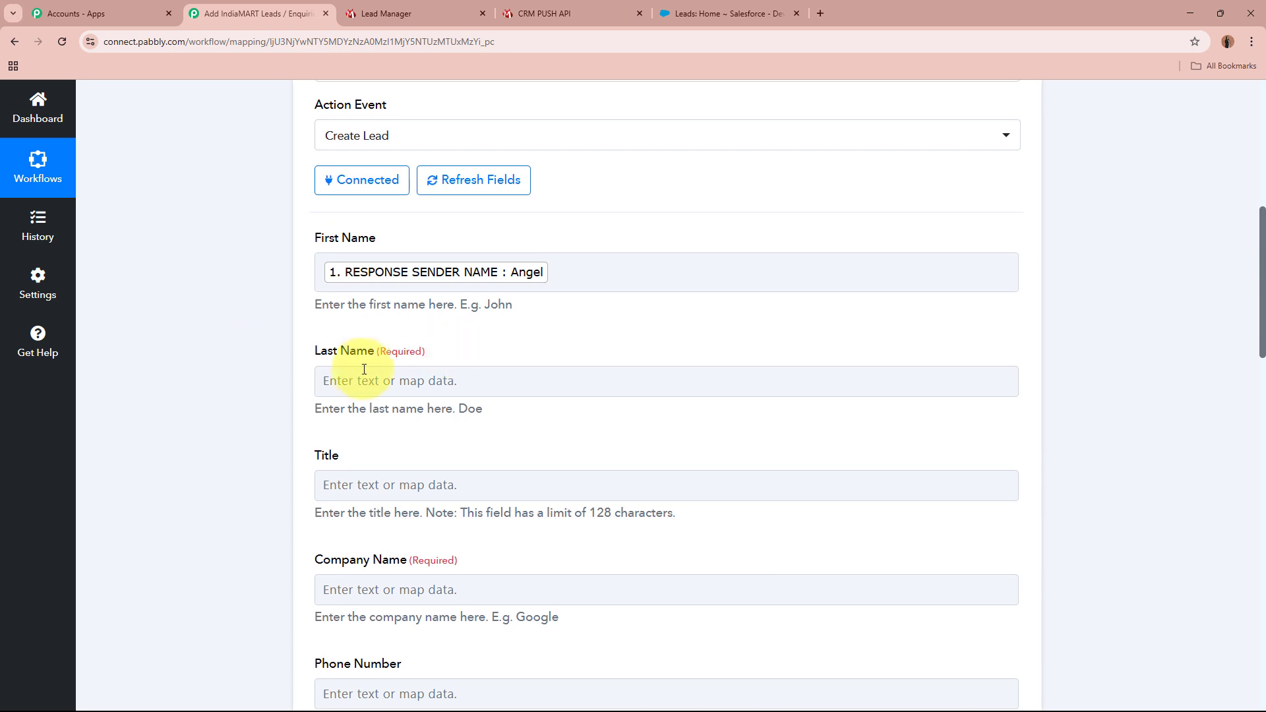
drag(314, 352, 480, 344)
click(428, 348)
click(410, 381)
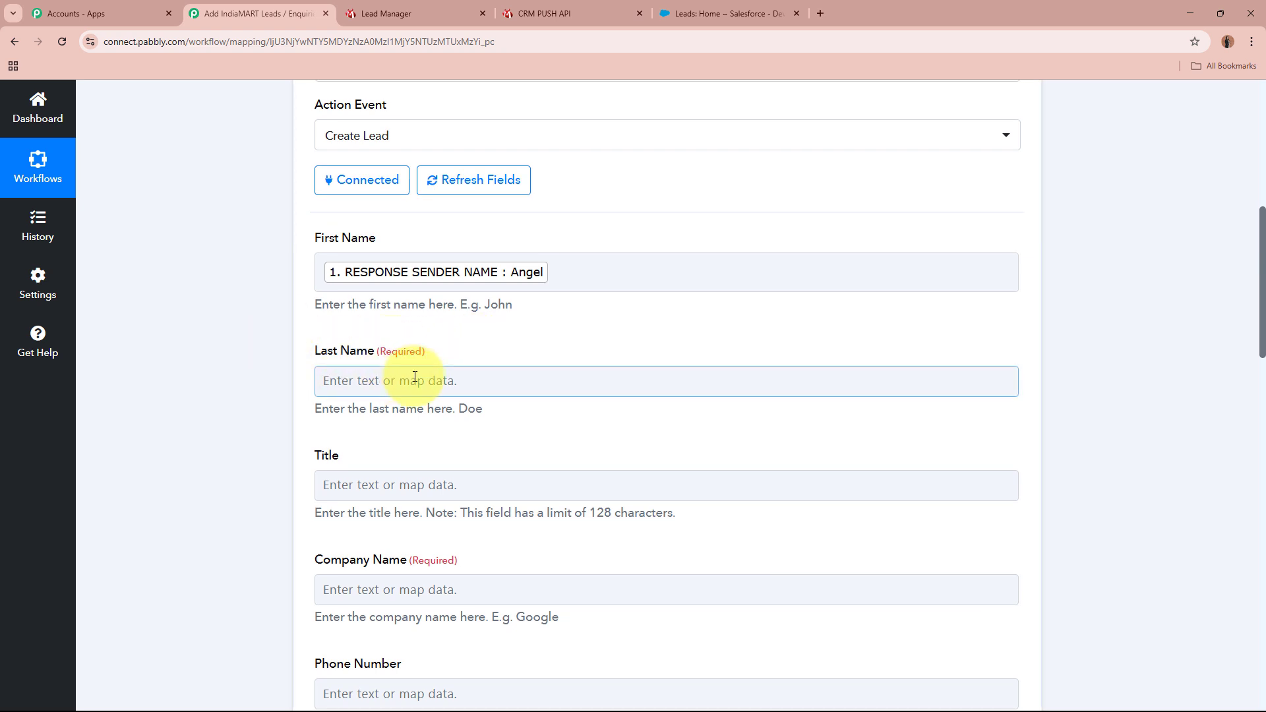
scroll(224, 356, down, 1)
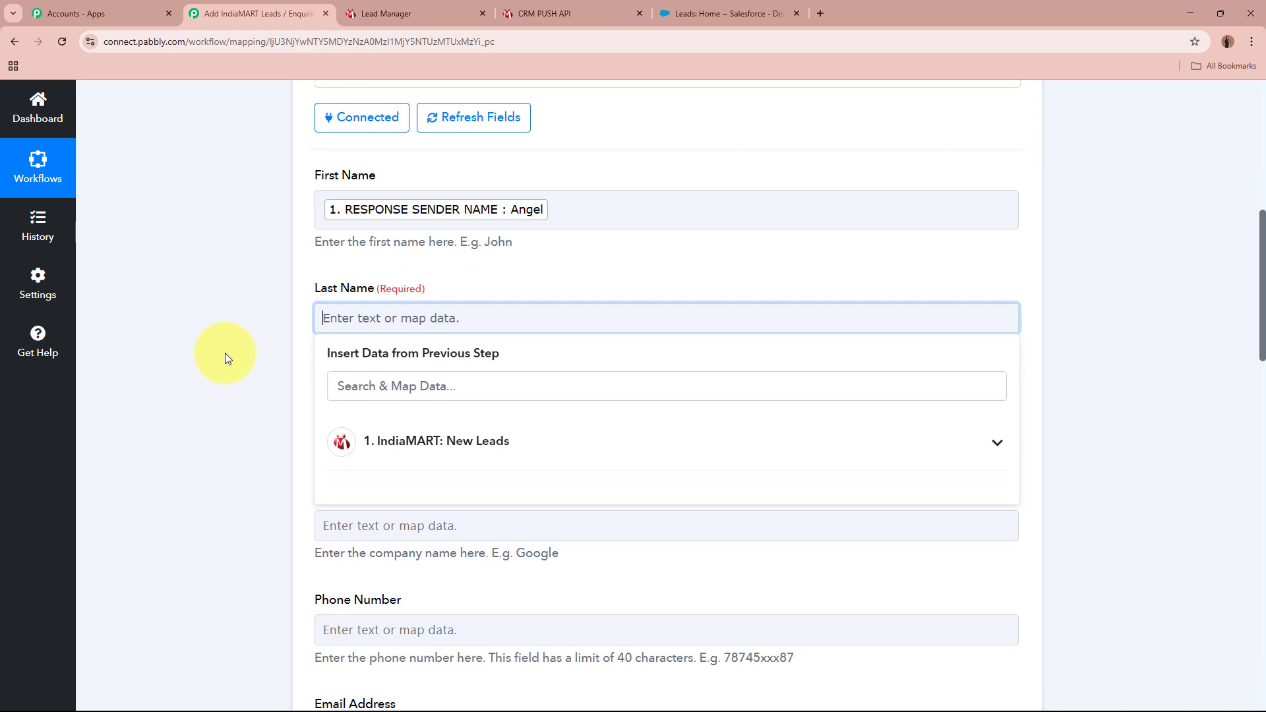
click(502, 439)
scroll(429, 518, down, 1)
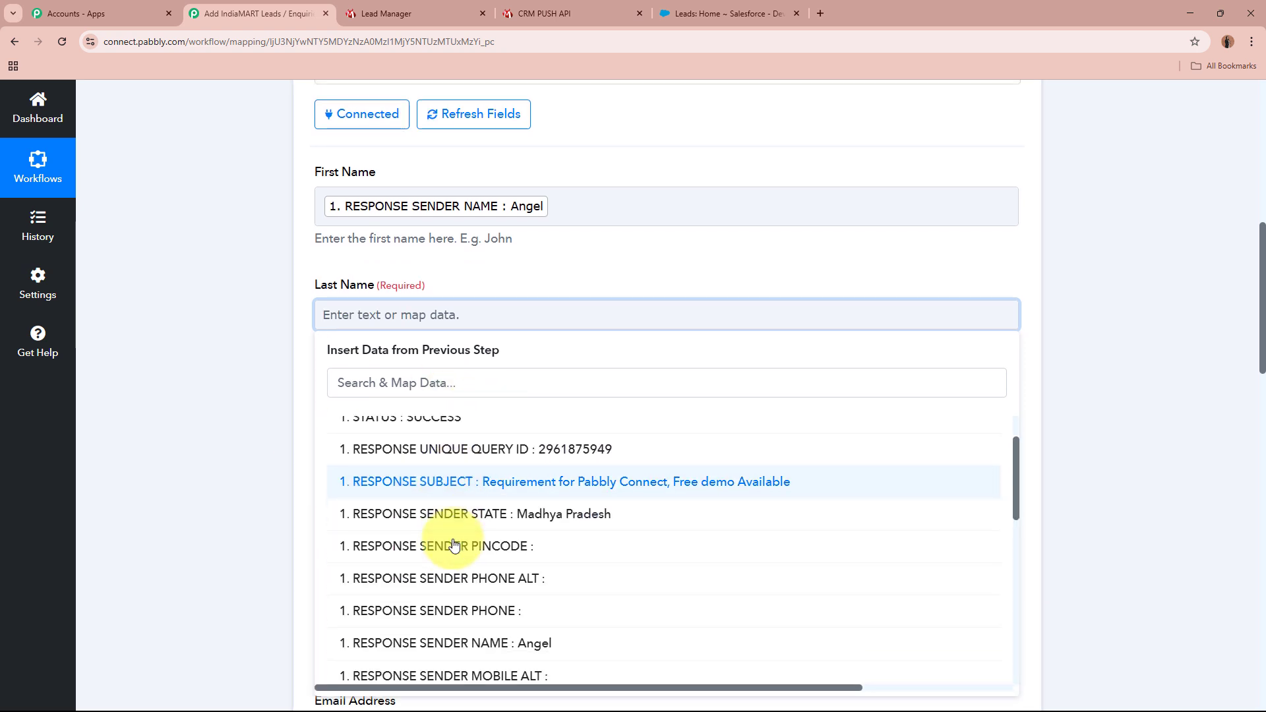
click(550, 652)
click(180, 303)
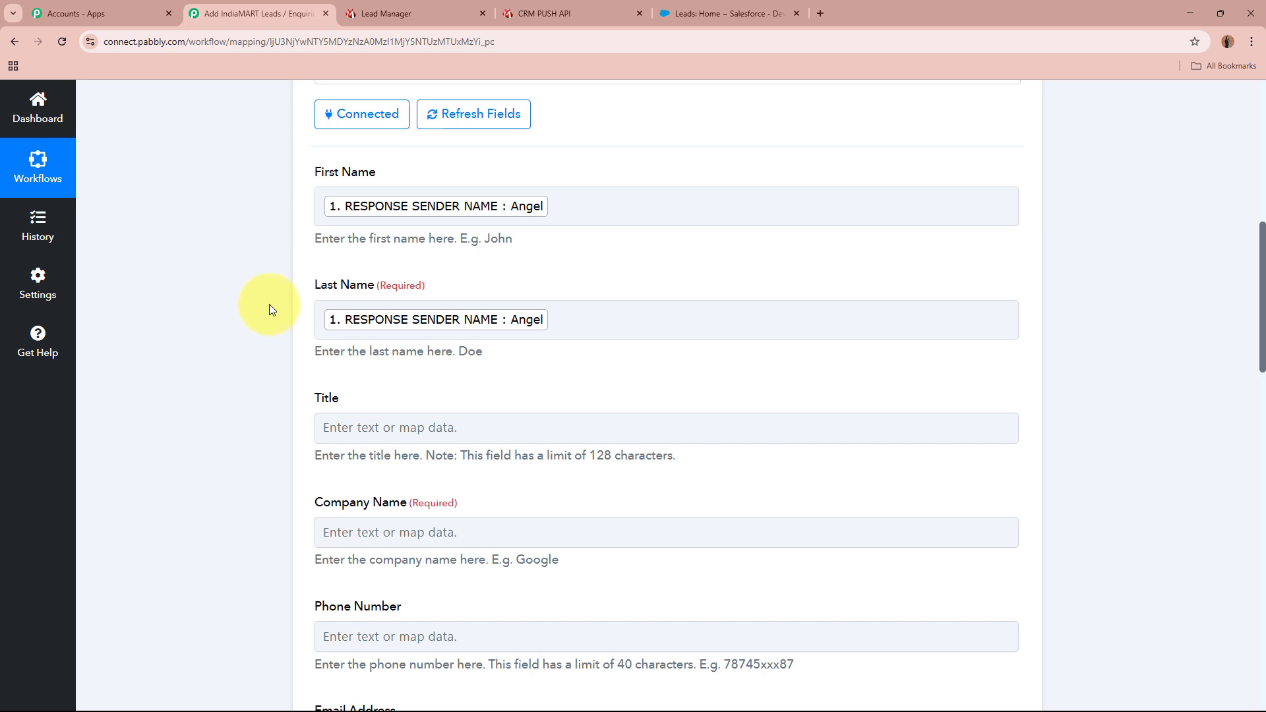
Enter New Lead as the fixed Title of the Salesforce lead.
scroll(271, 304, down, 4)
click(434, 162)
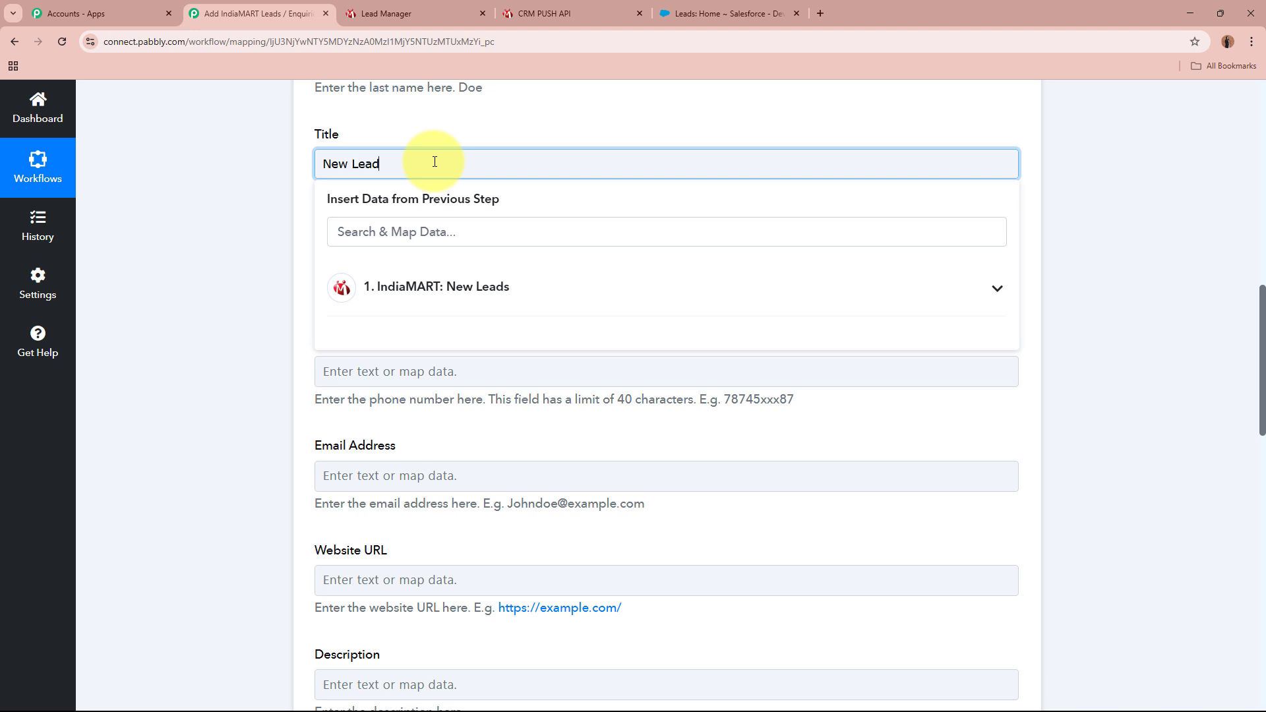
click(270, 178)
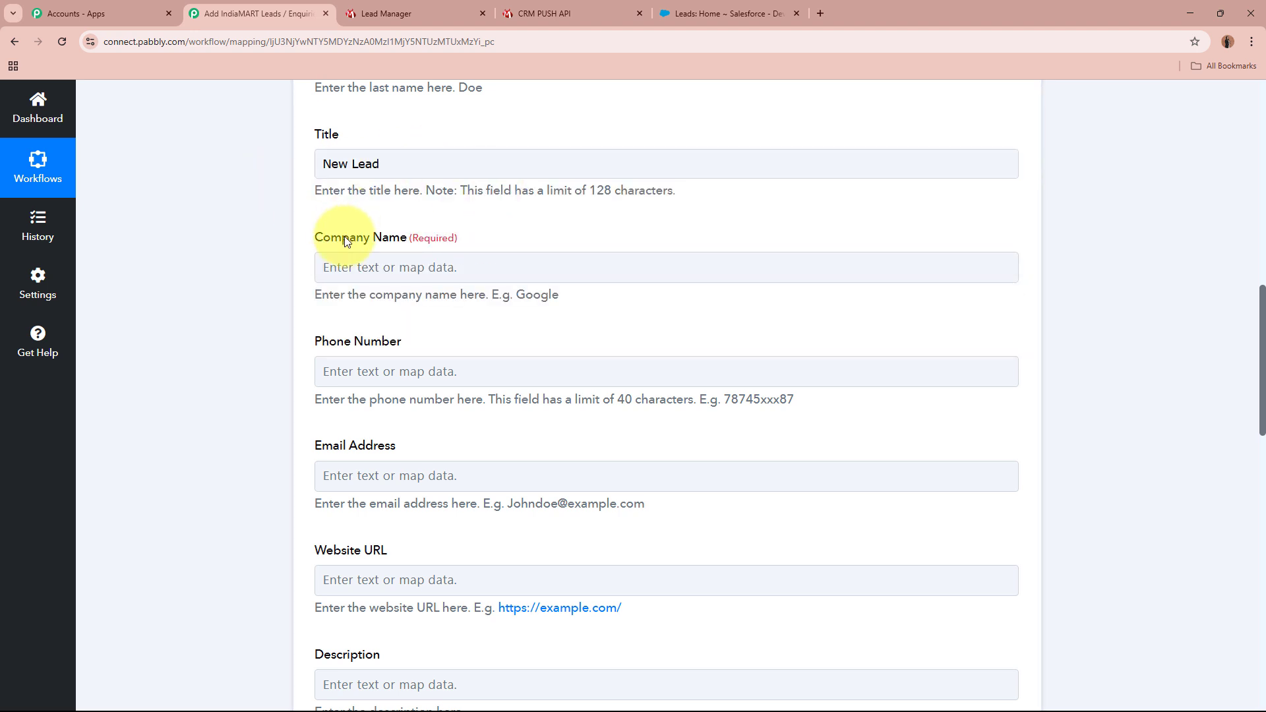
Find the company data with "comp" and map the Company Name to RESPONSE SENDER COMPANY.
click(388, 263)
click(396, 335)
text(c)
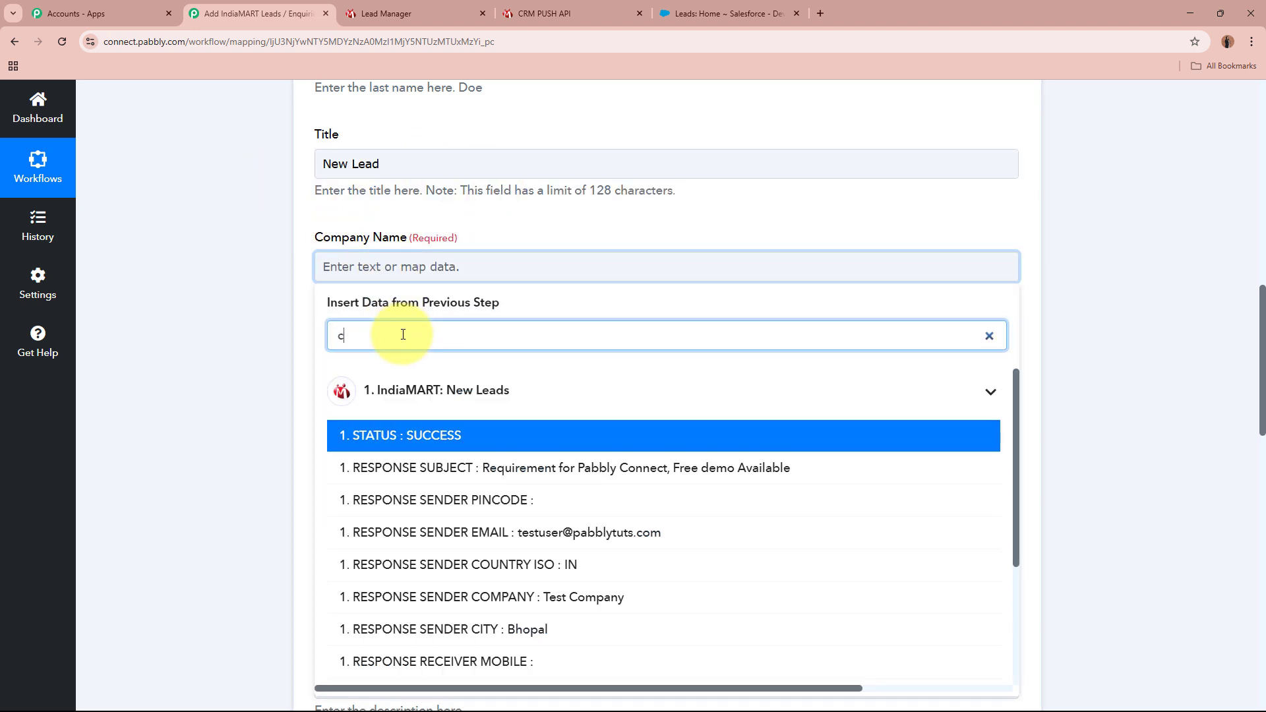
text(omp)
click(509, 433)
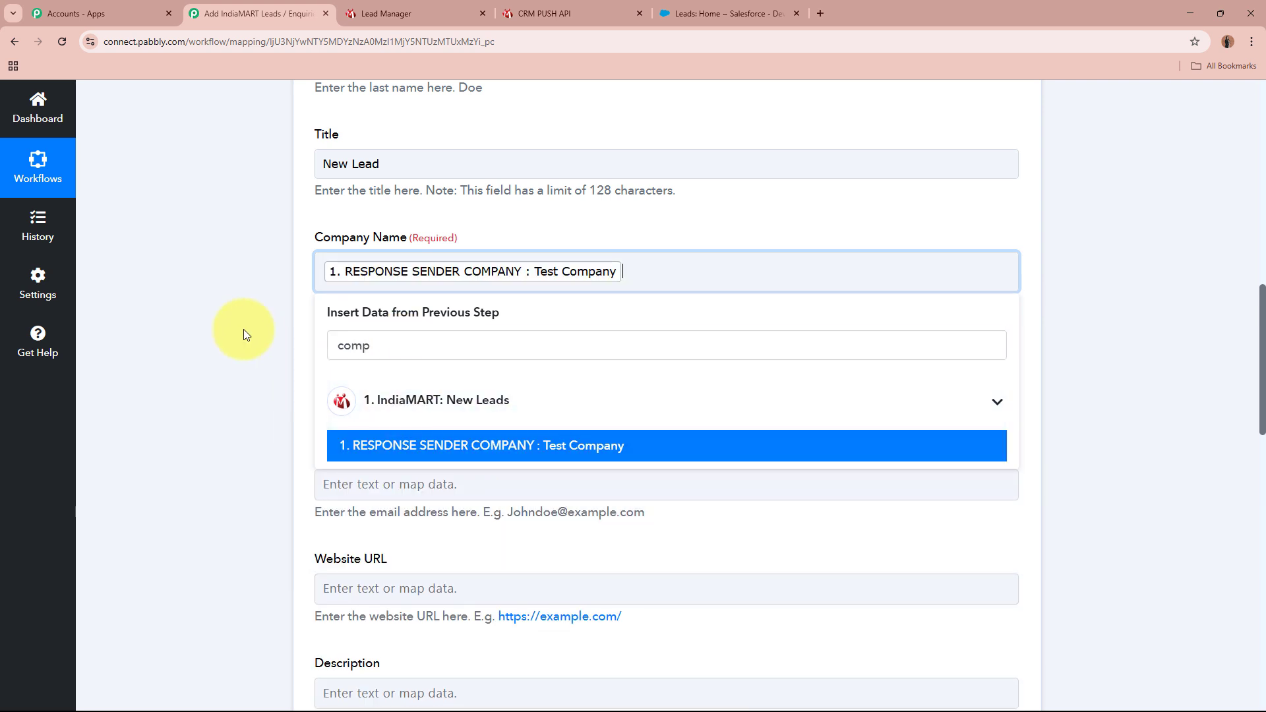
click(239, 323)
Search the IndiaMART data for "+" and map the Phone Number to RESPONSE SENDER MOBILE.
scroll(239, 322, down, 1)
click(335, 314)
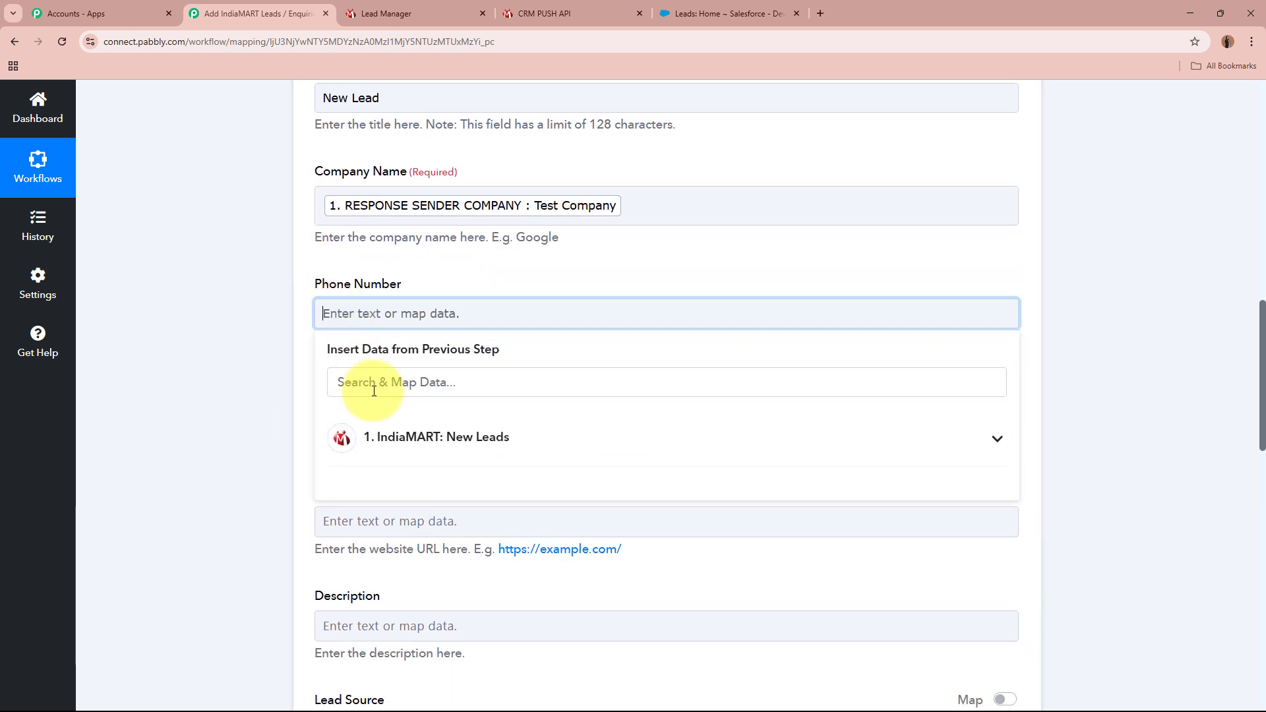
click(373, 390)
text(+)
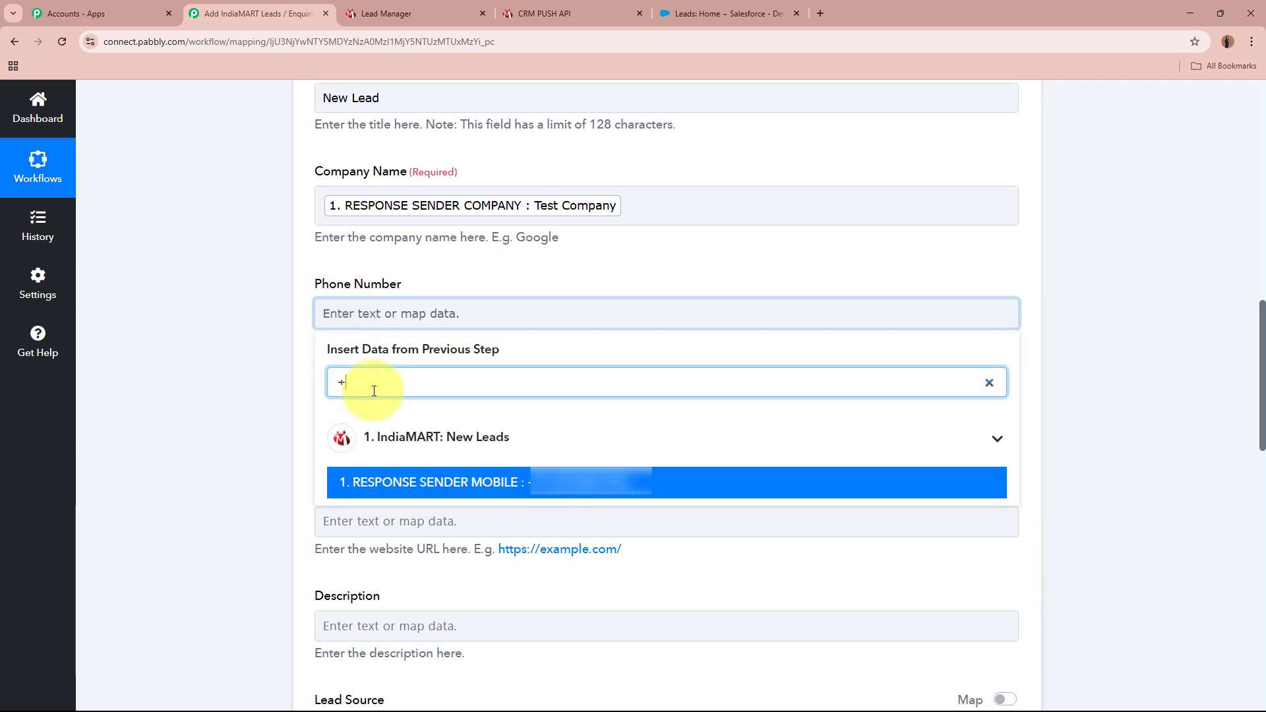
click(516, 484)
click(200, 366)
Search the IndiaMART data for "@" and map the Email Address to RESPONSE SENDER EMAIL.
click(367, 427)
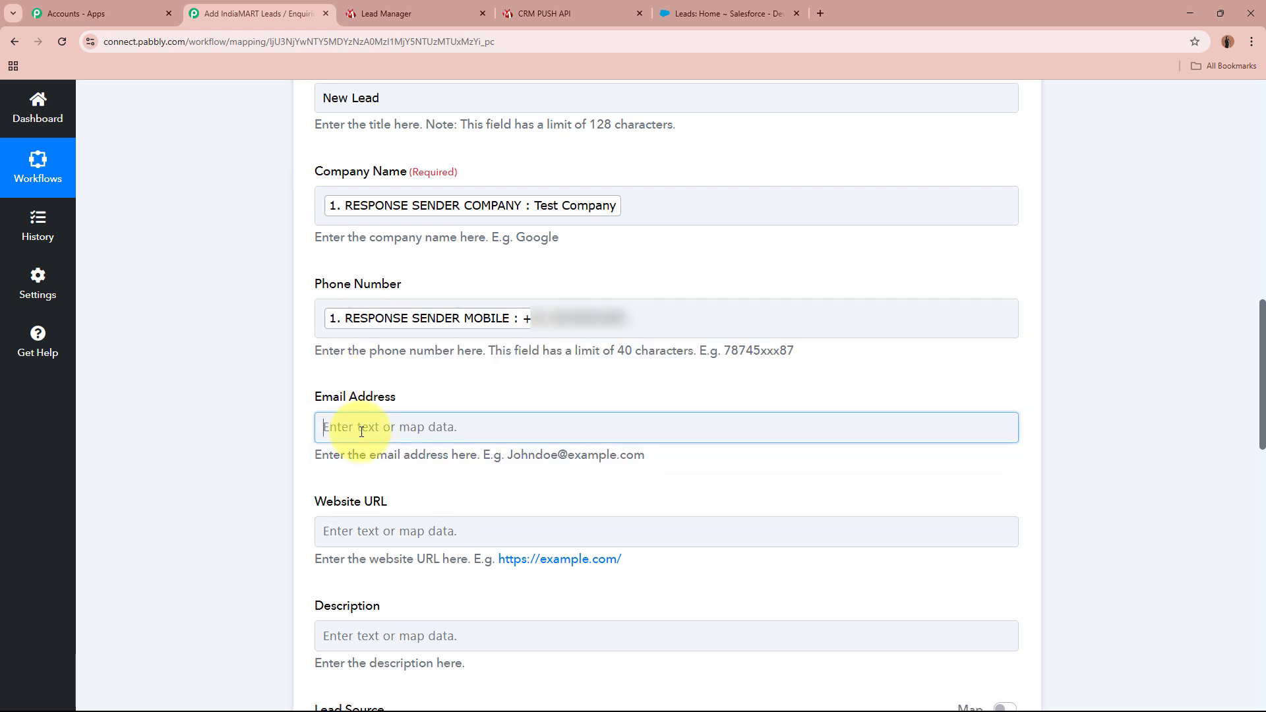
click(372, 493)
text(@)
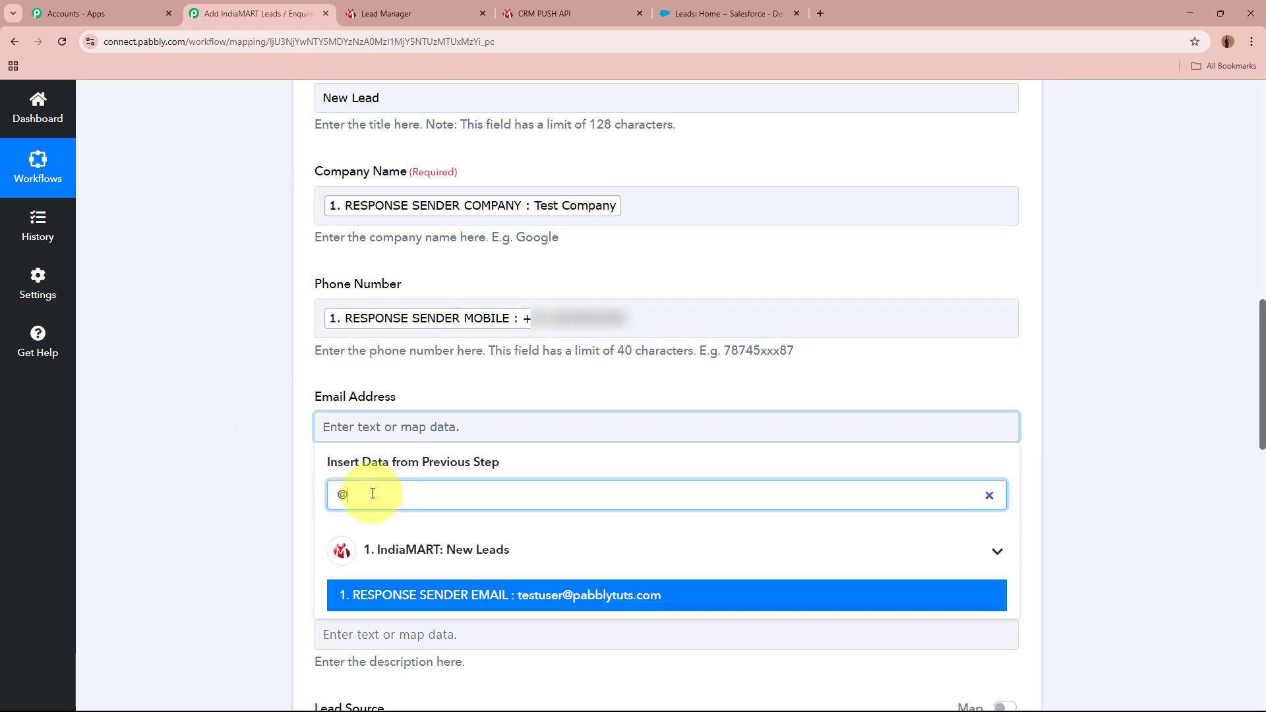
click(443, 593)
click(201, 433)
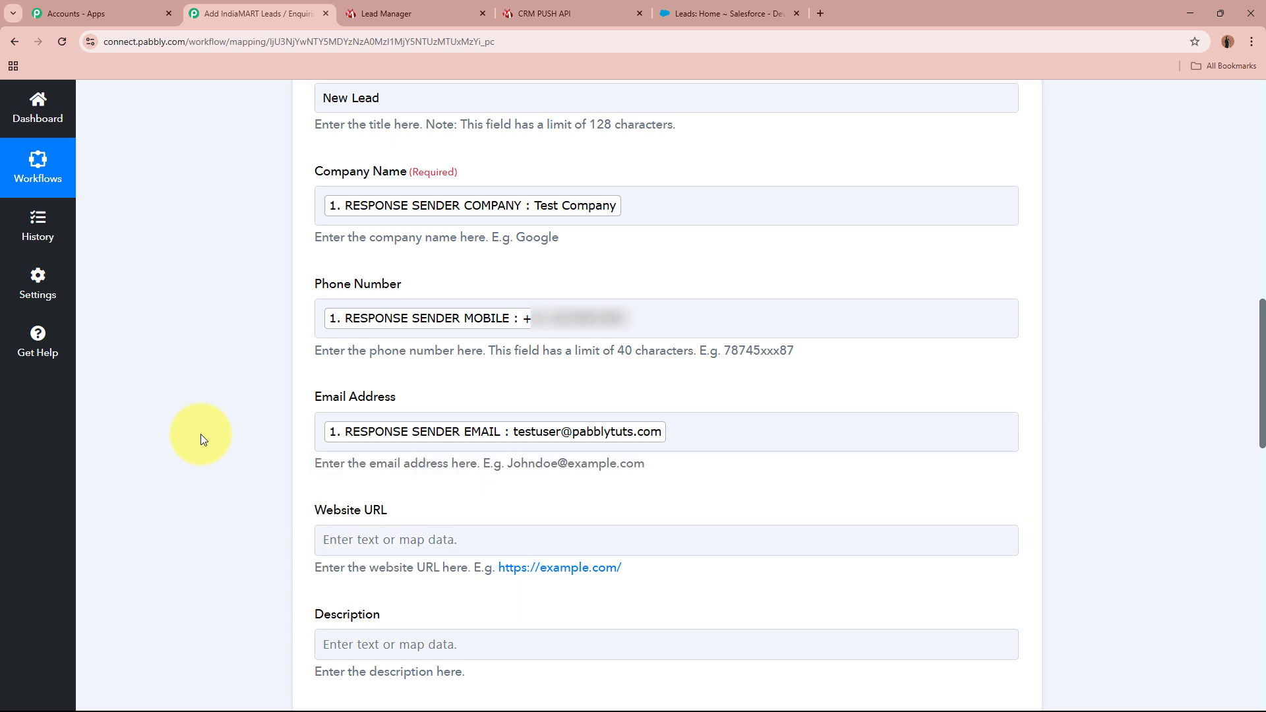
Search the IndiaMART data for "mess" and map the lead's Description to RESPONSE QUERY MESSAGE.
scroll(201, 434, down, 7)
click(418, 182)
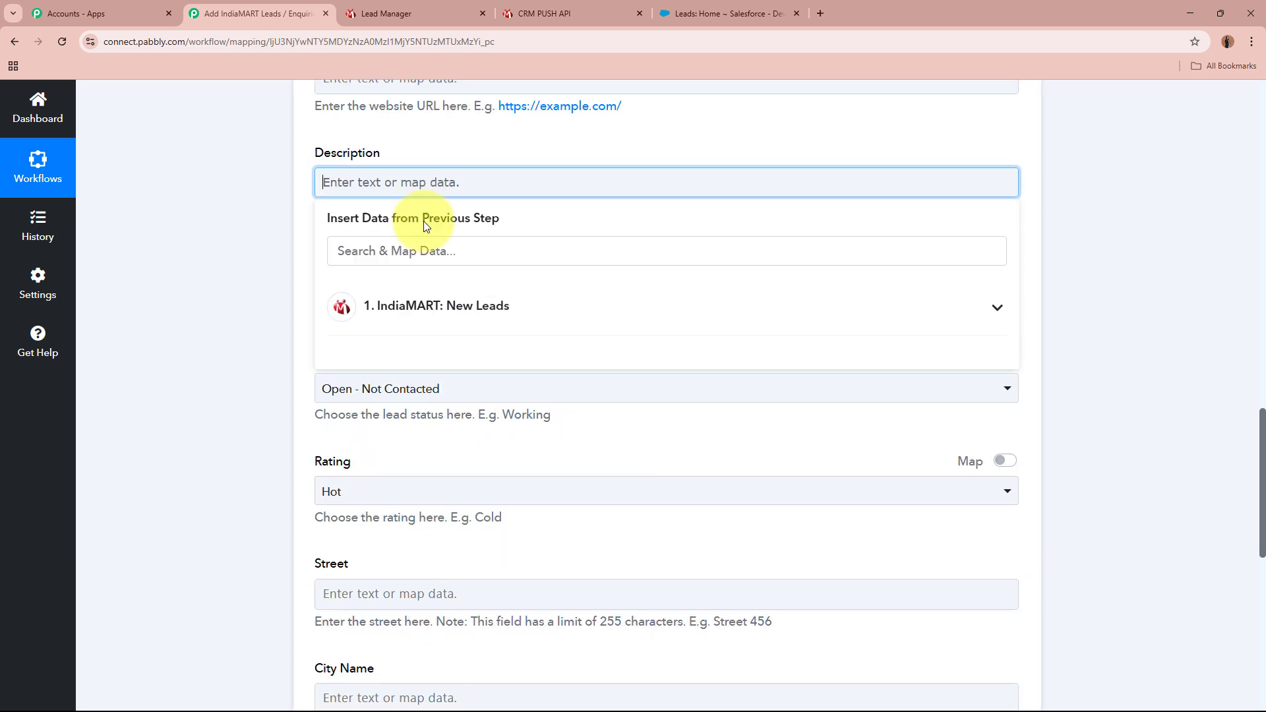
click(427, 249)
text(mess)
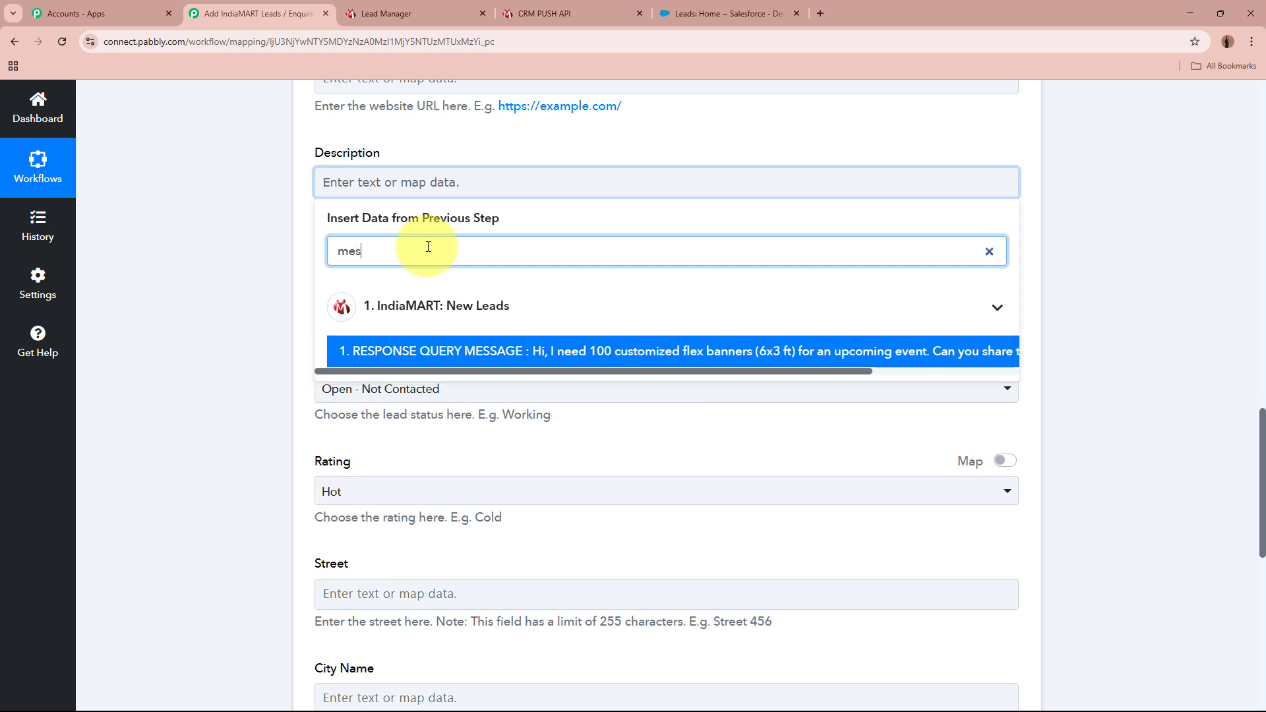
click(537, 347)
click(196, 204)
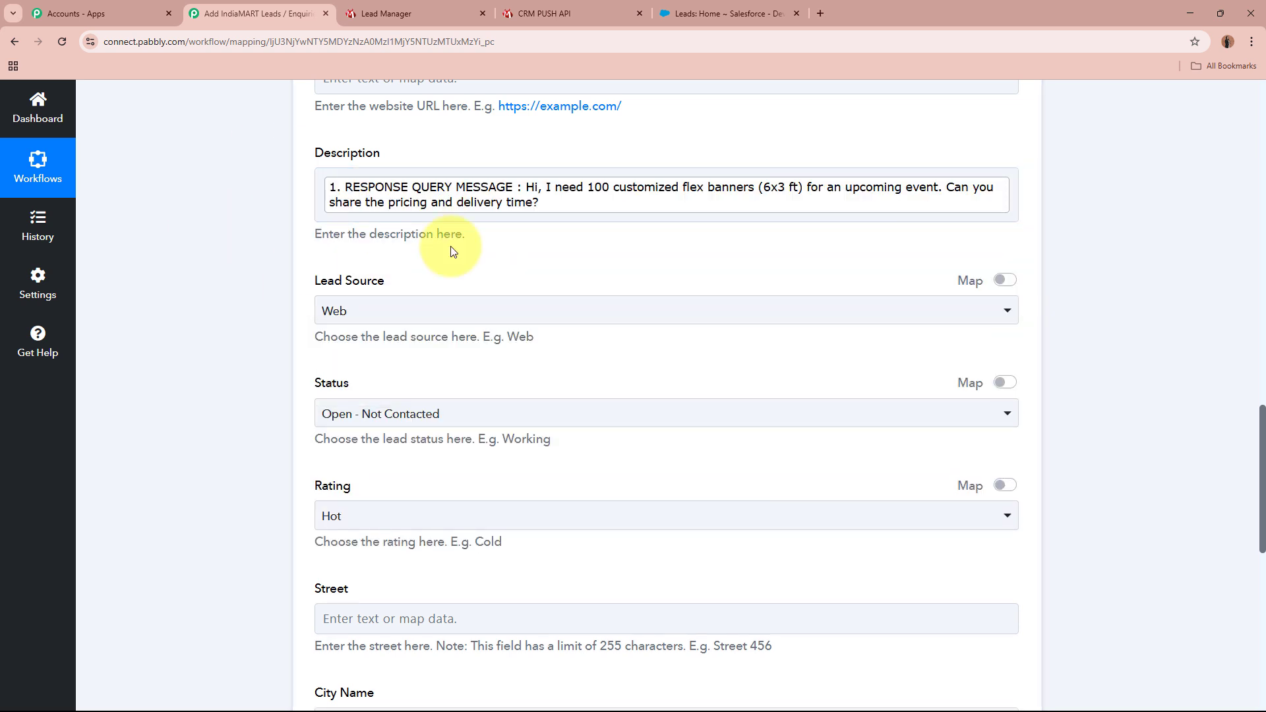
Check the predefined Lead Source options, then enable mapping for Lead Source and set it to IndiaMART Lead.
drag(329, 280, 607, 313)
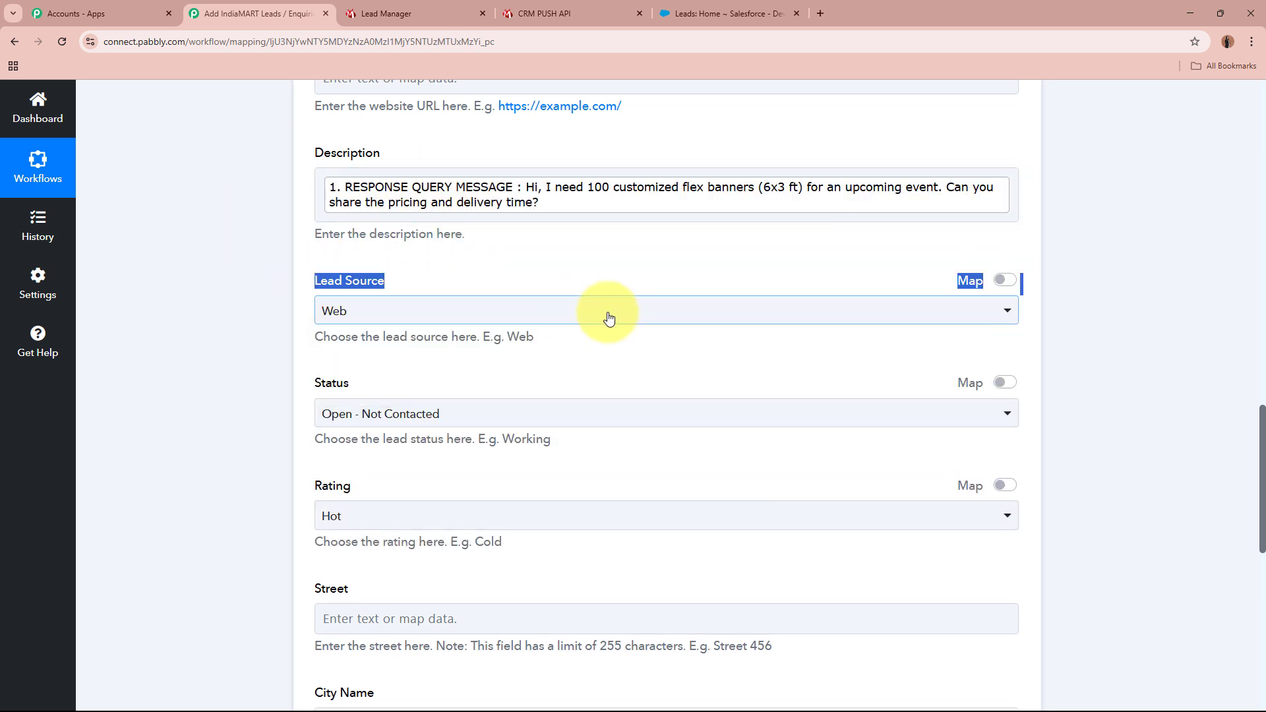
click(608, 315)
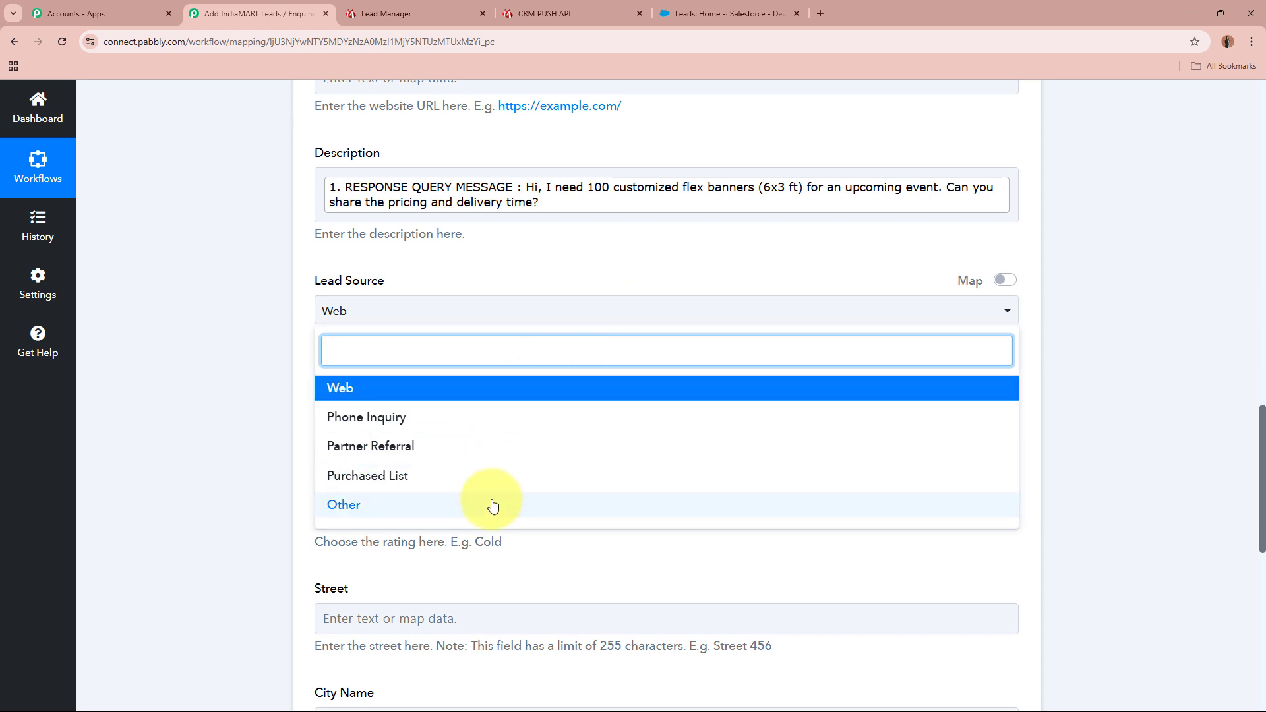
click(228, 327)
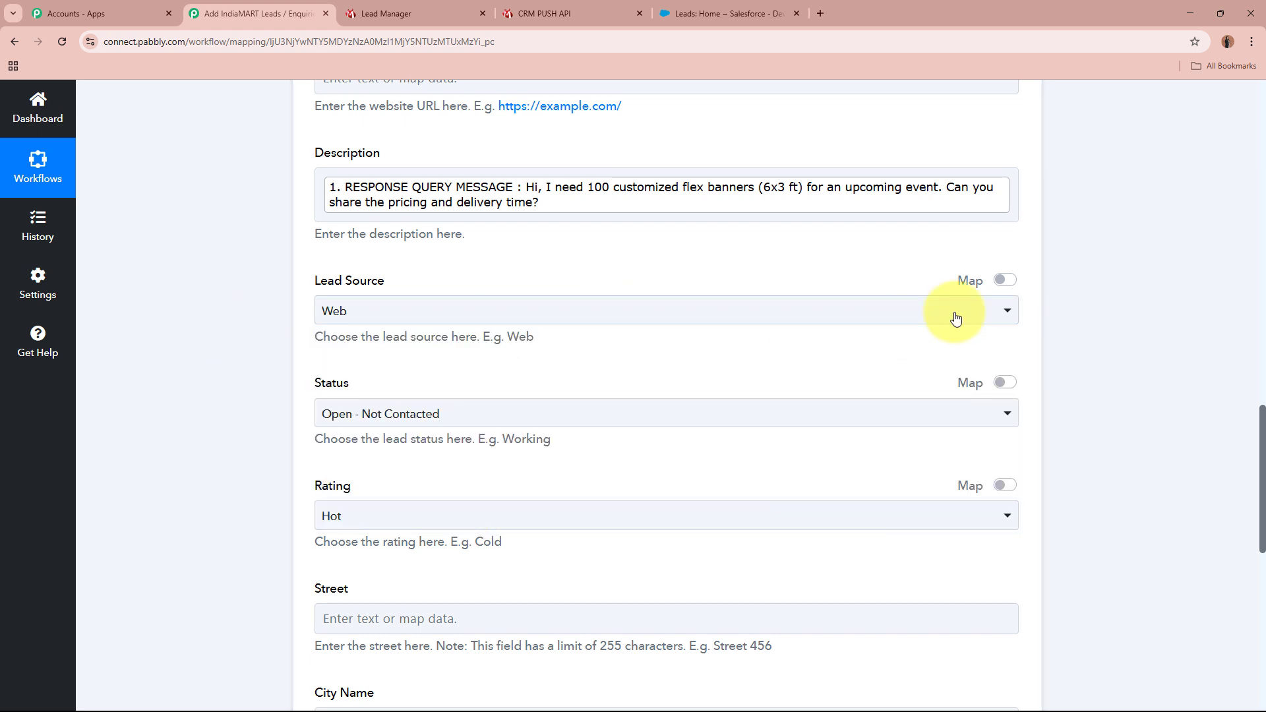
click(1004, 281)
click(774, 322)
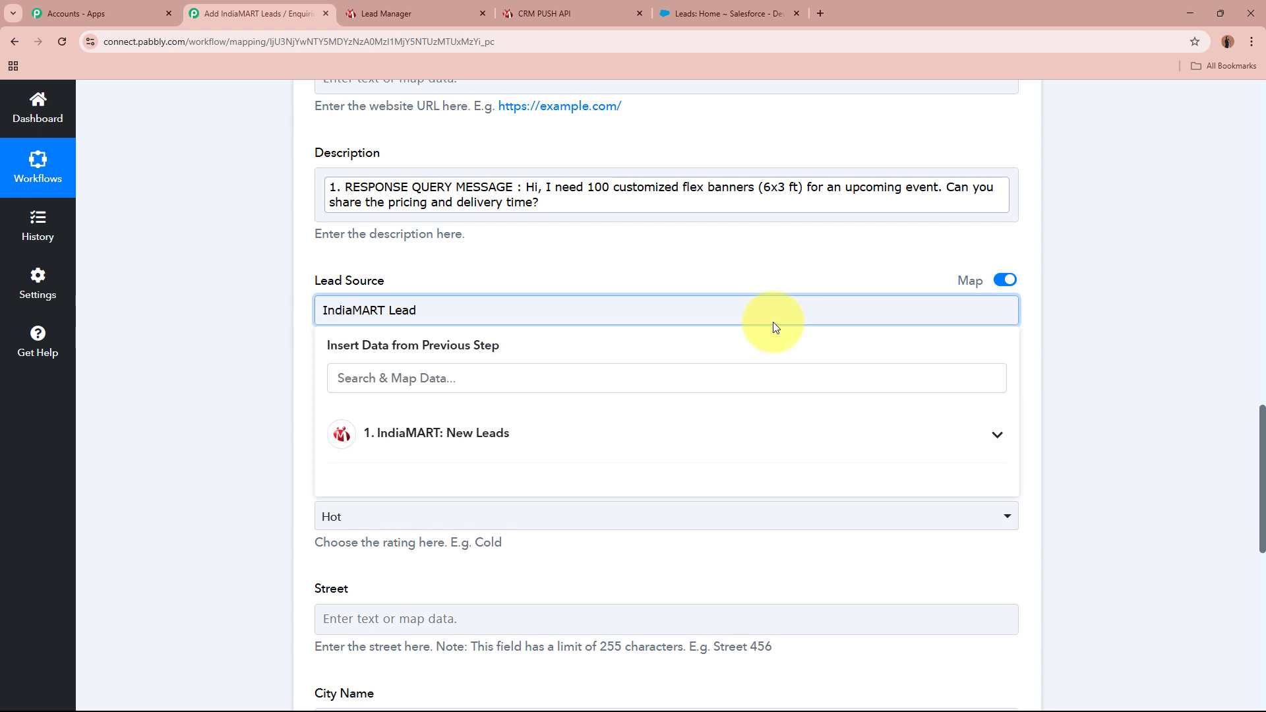
click(248, 313)
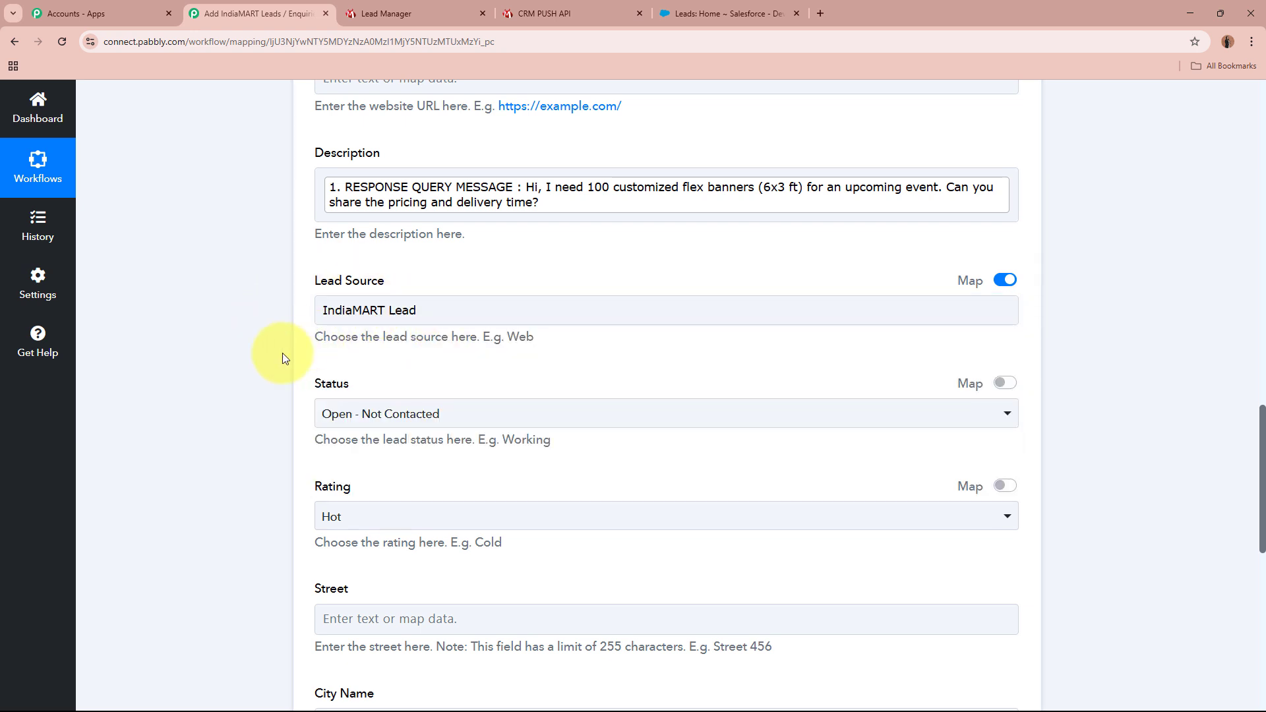
Search the IndiaMART data for "ad" and map the Street field to RESPONSE SENDER ADDRESS.
scroll(277, 354, down, 2)
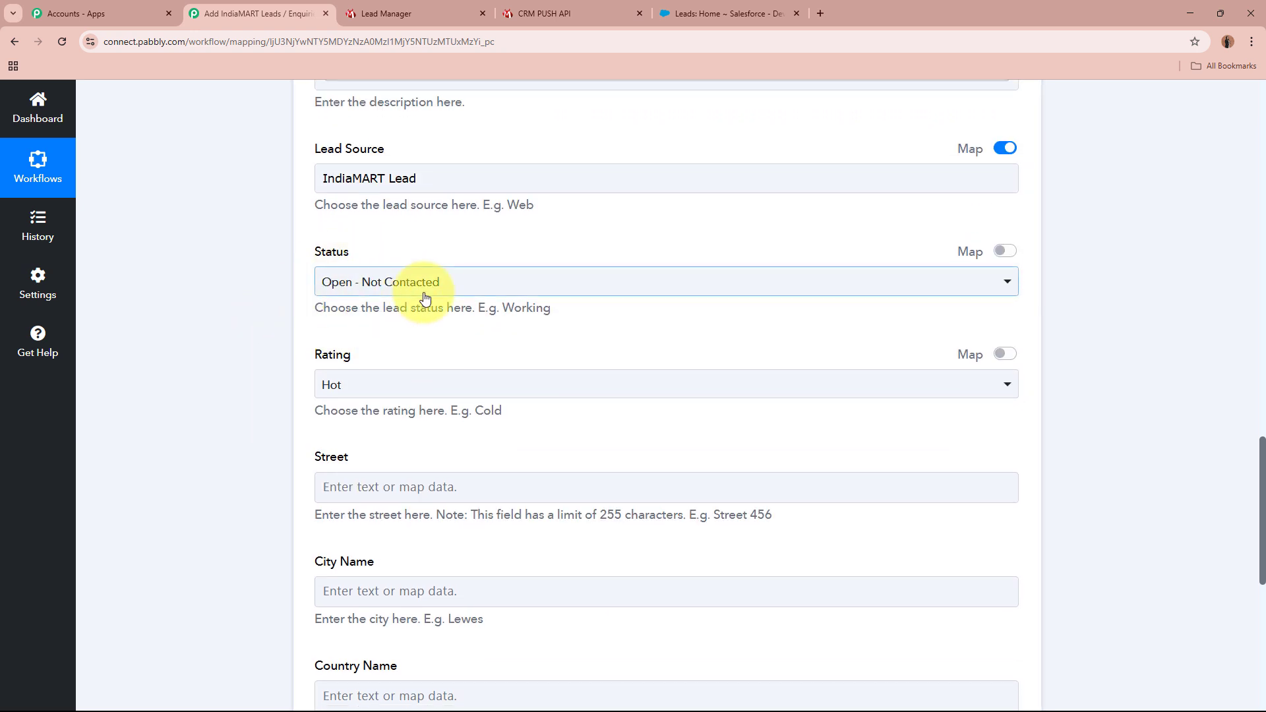
scroll(396, 366, down, 2)
click(469, 362)
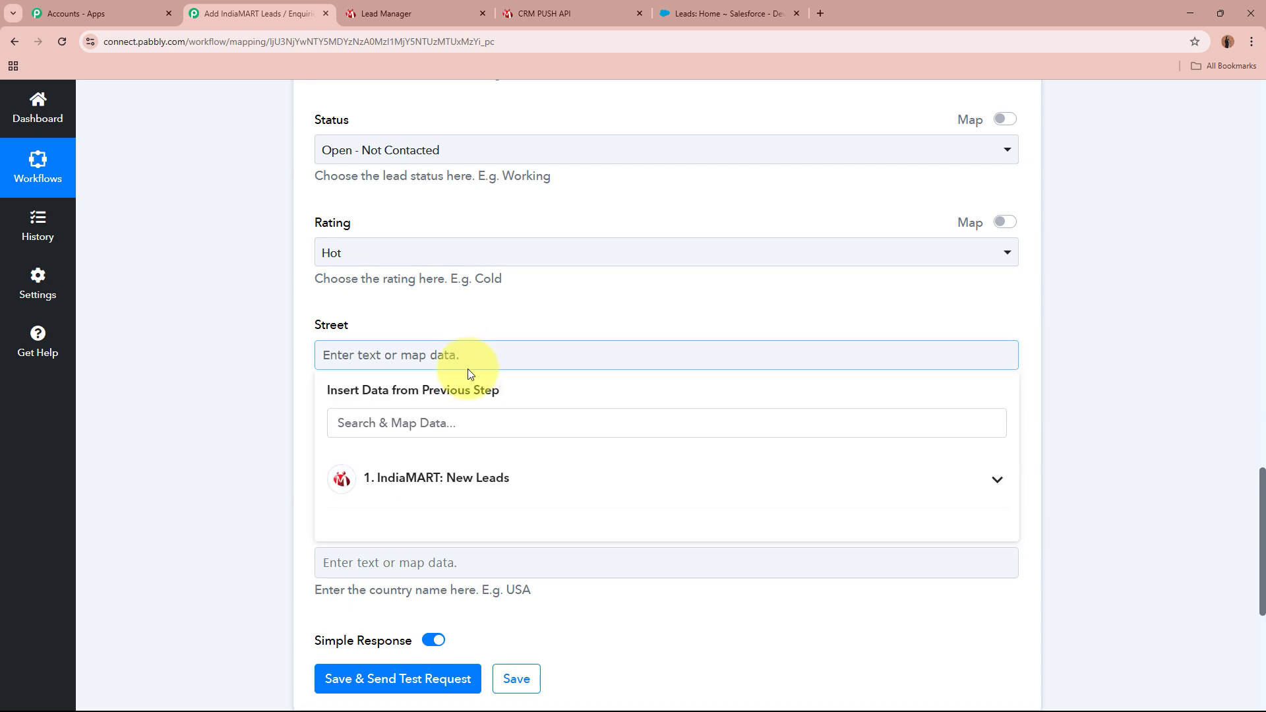
click(454, 420)
text(st)
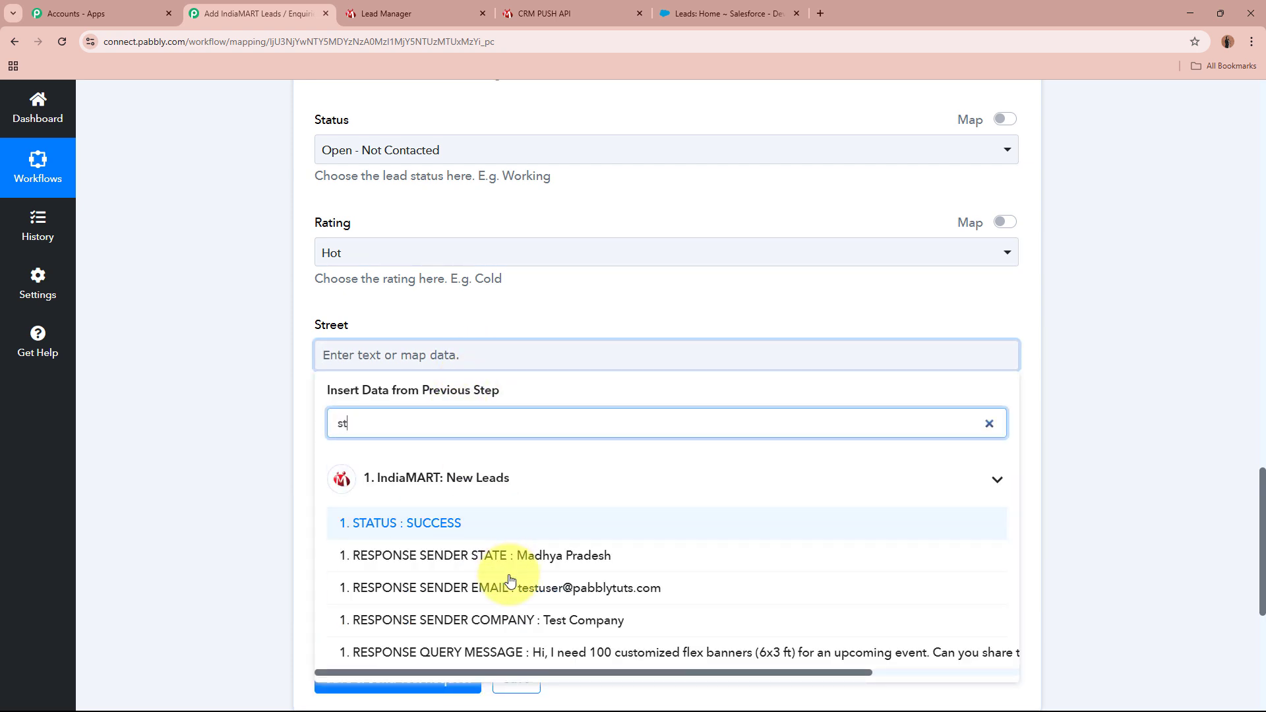
key(BackSpace)
key(BackSpace)
text(ad)
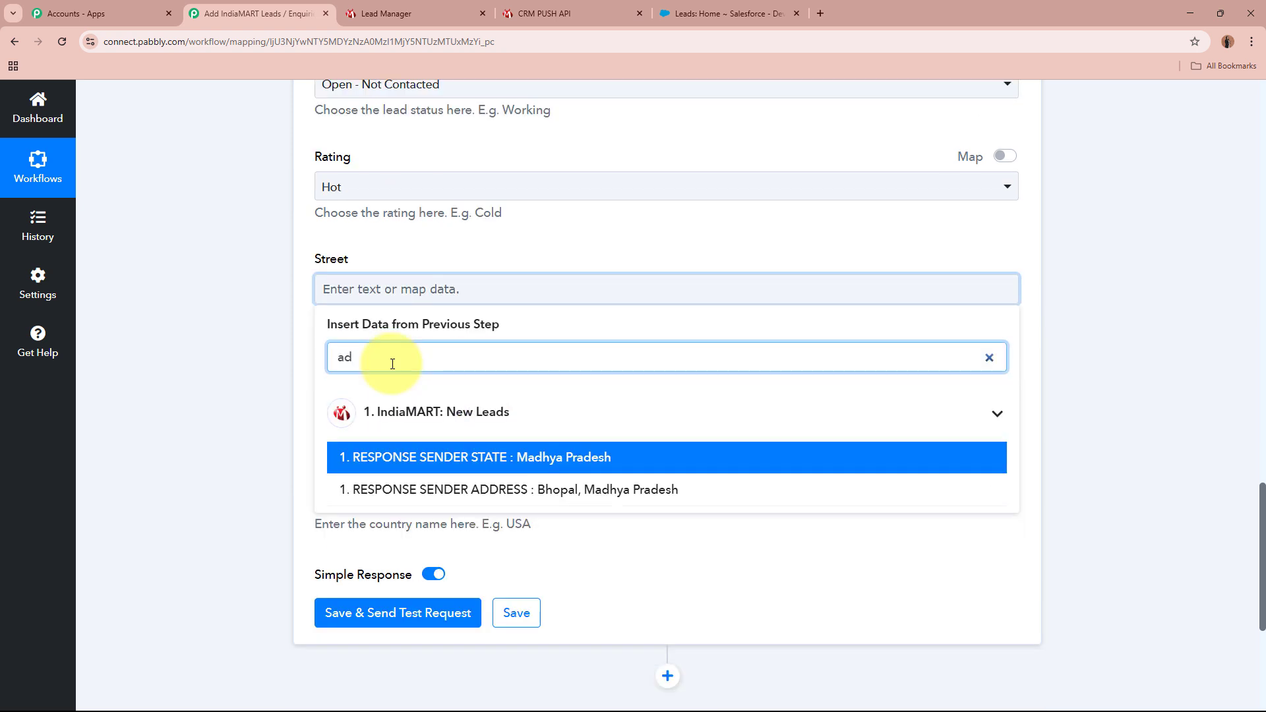
click(529, 503)
click(200, 357)
Search the IndiaMART data for "ci" and map the City Name field to RESPONSE SENDER CITY.
click(415, 398)
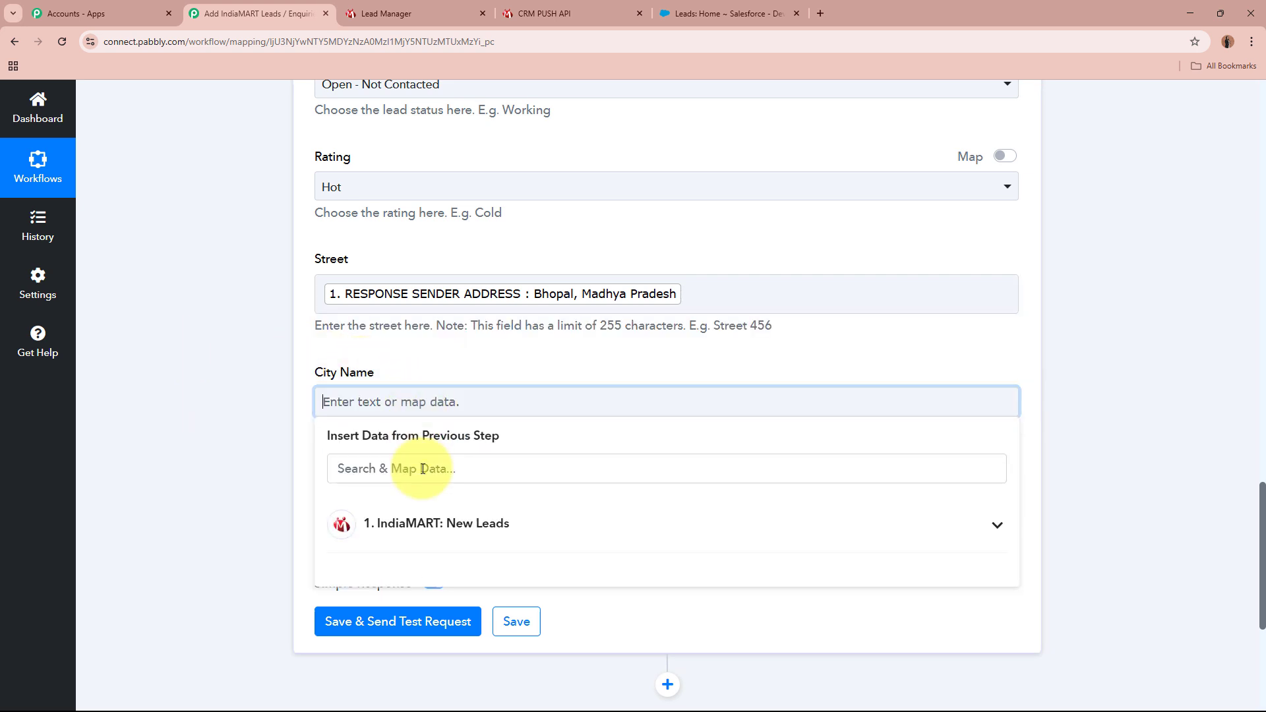
click(423, 469)
text(ci)
key(Return)
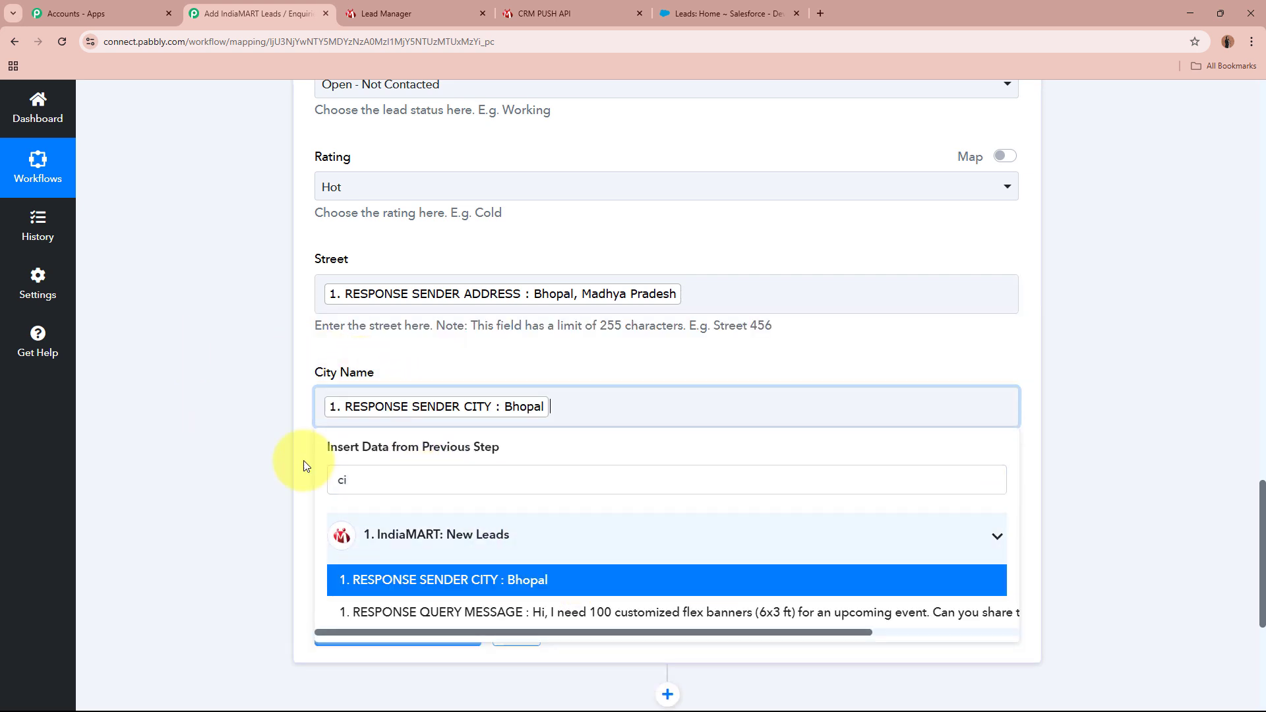
click(220, 422)
Search the IndiaMART data for "co" and map the Country Name field to RESPONSE SENDER COUNTRY ISO.
scroll(396, 409, down, 2)
click(449, 394)
click(438, 459)
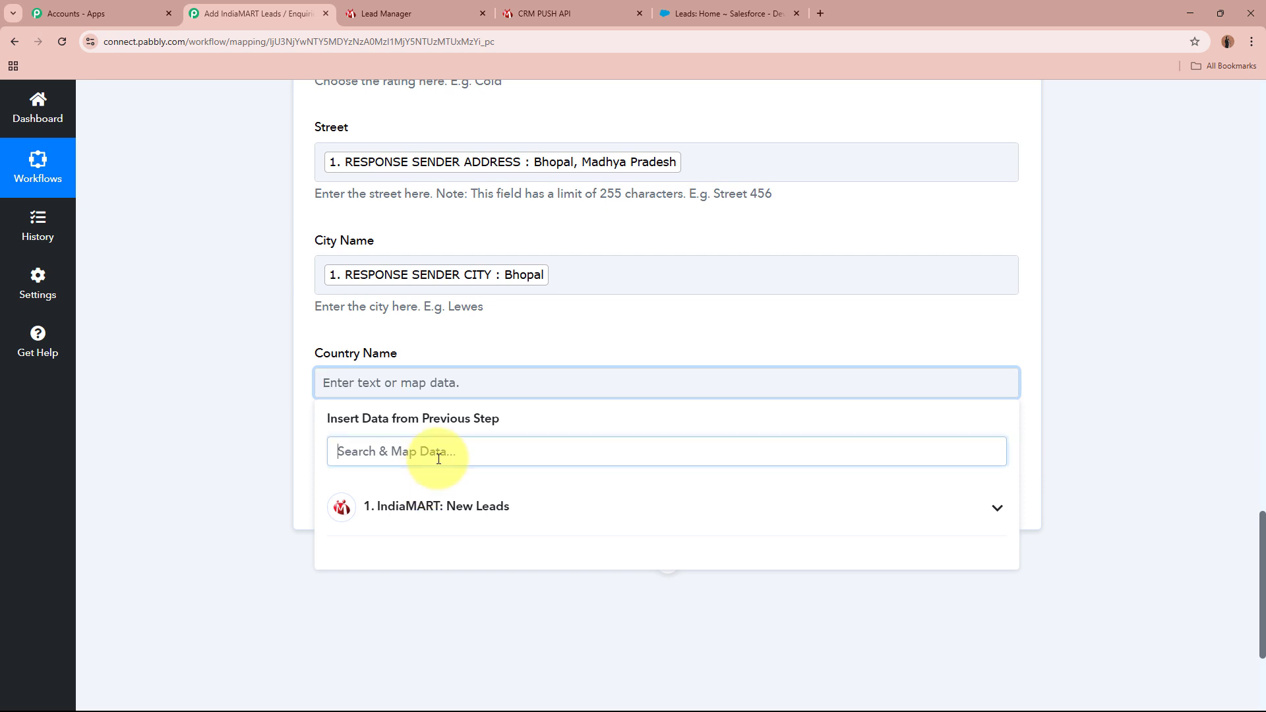
text(co)
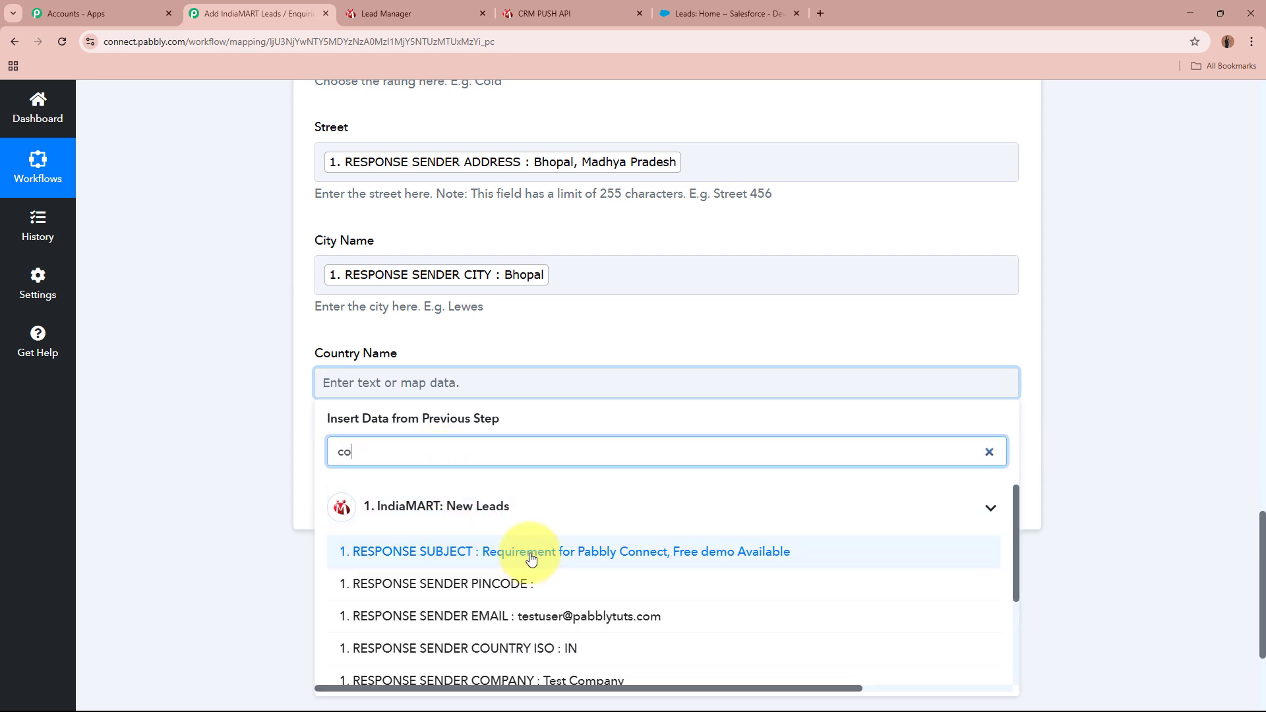
click(699, 650)
click(214, 414)
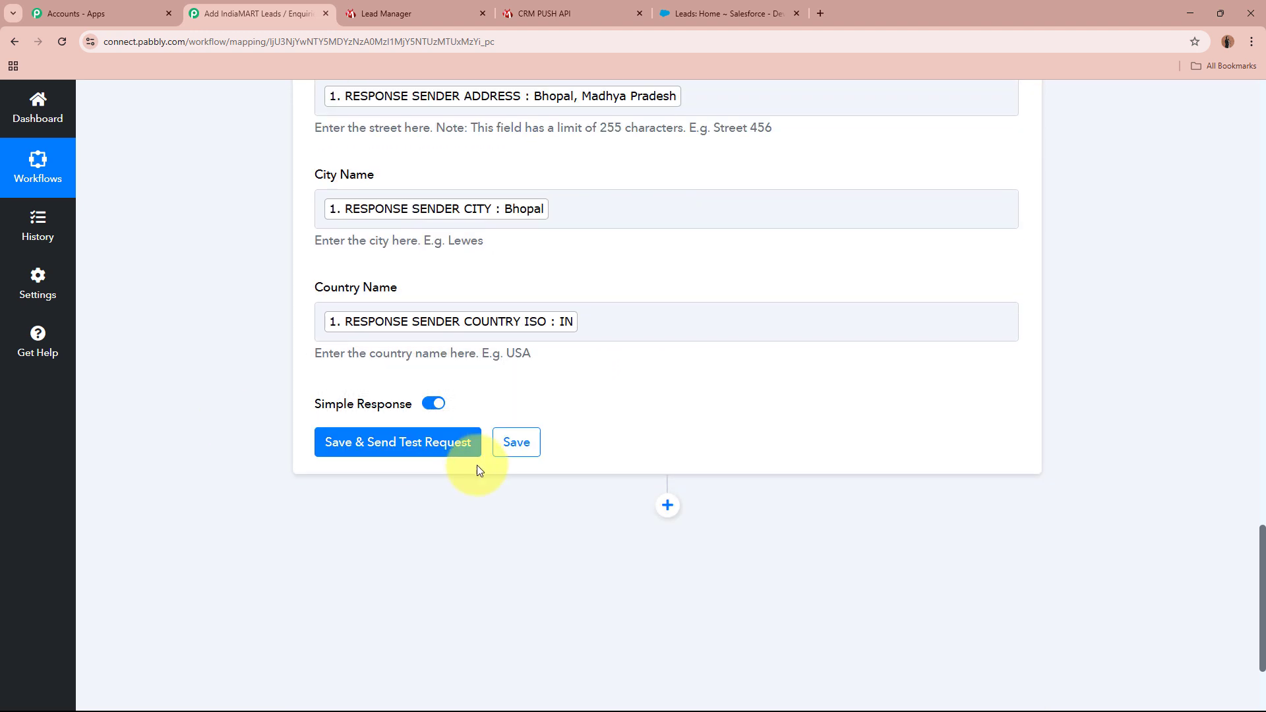
Save the Salesforce Create Lead action with a test request and check the Id in the received response.
click(461, 443)
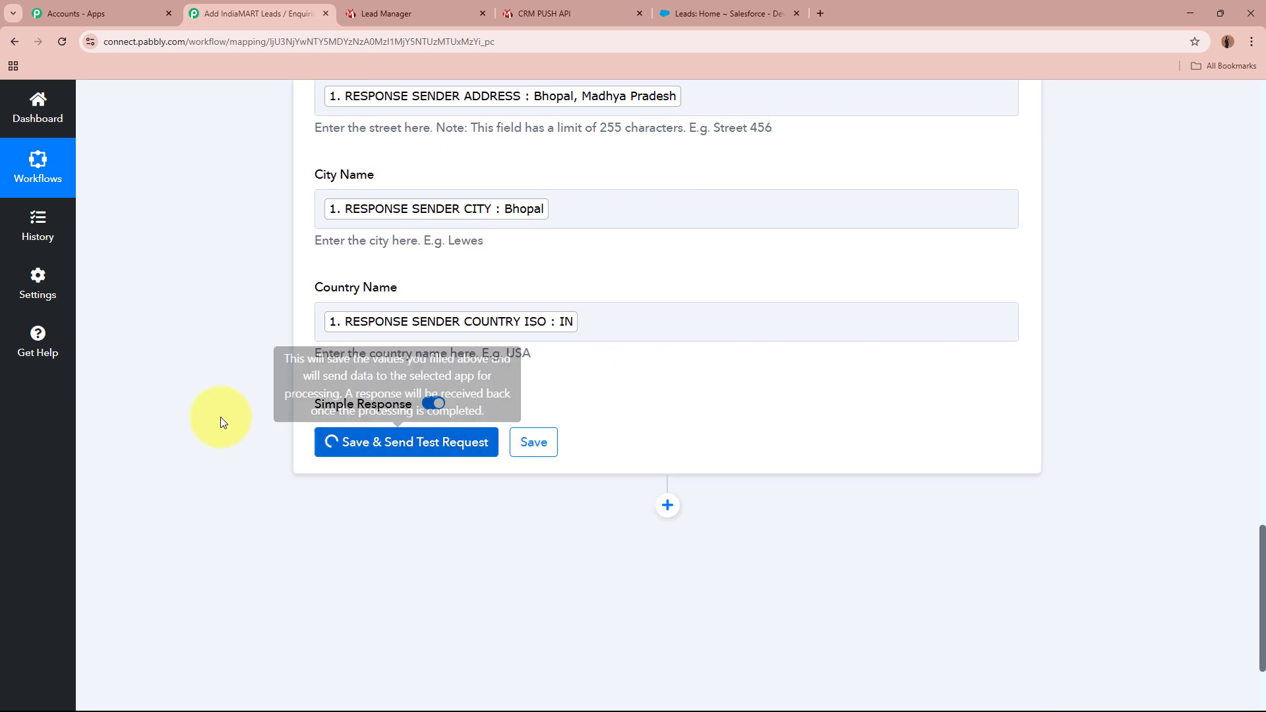
scroll(217, 414, down, 3)
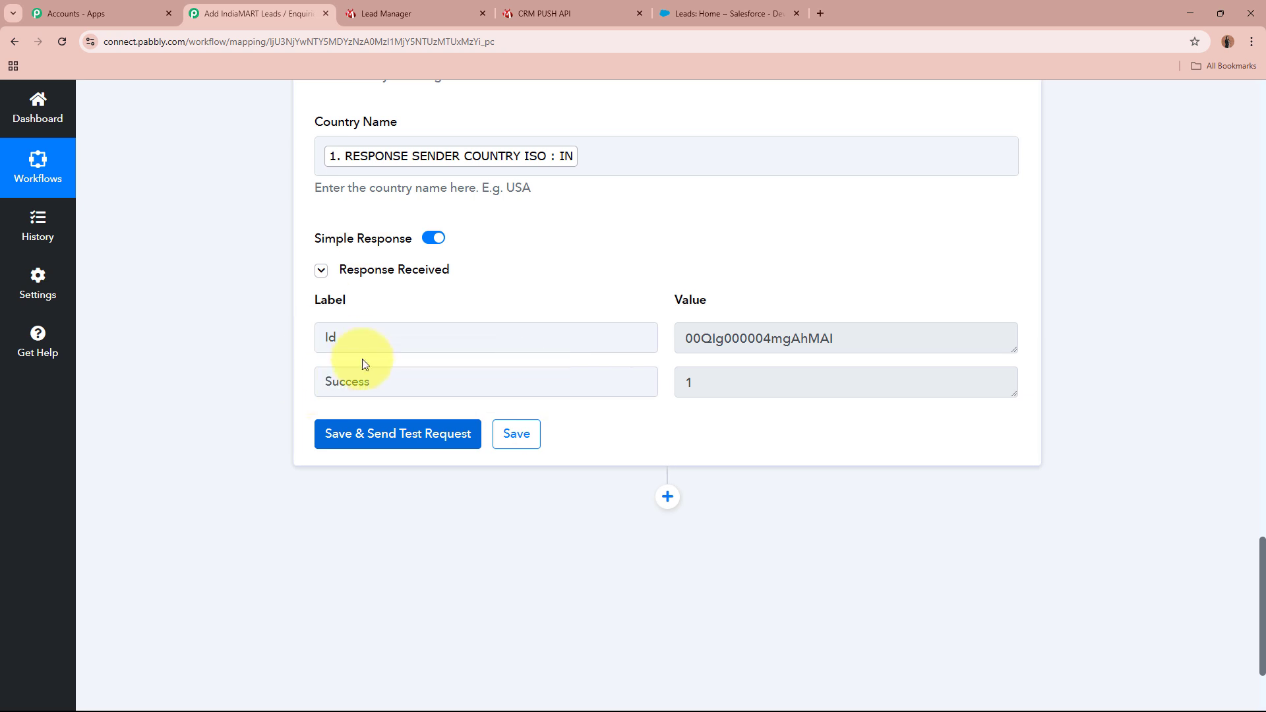
drag(362, 344, 249, 340)
drag(856, 345, 637, 332)
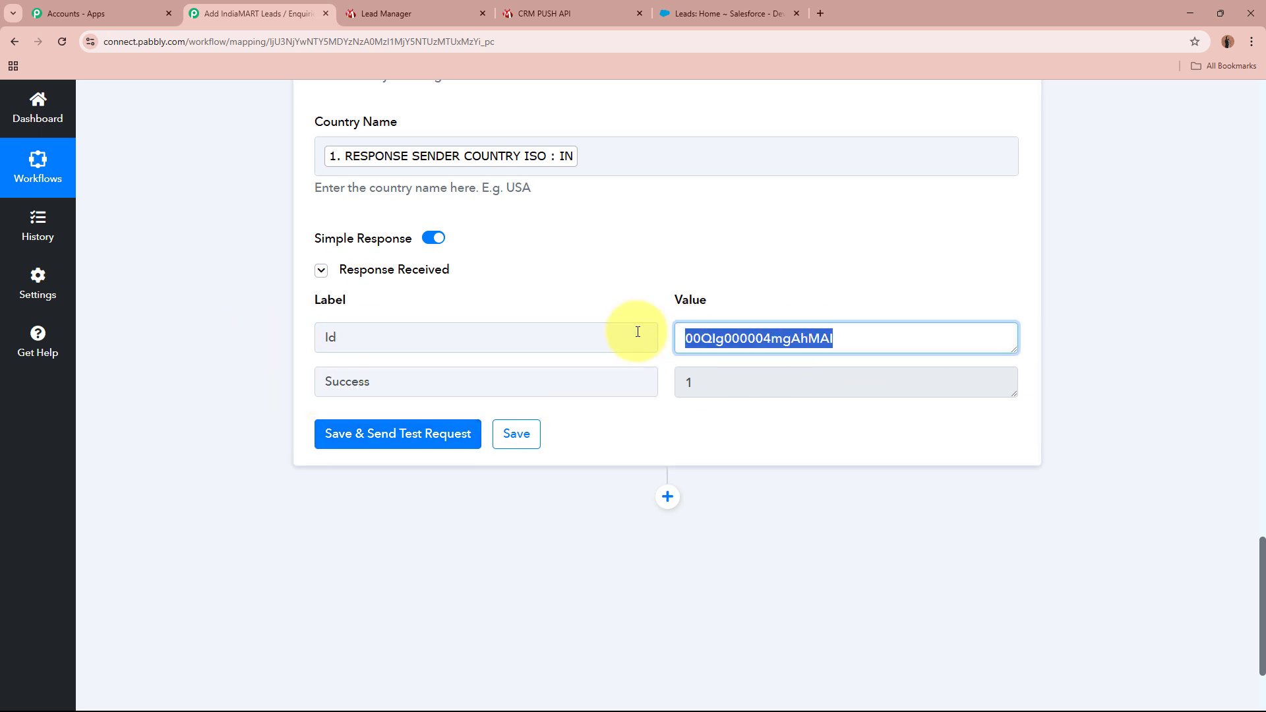
click(1089, 346)
Switch to Salesforce, refresh the leads and open the newly created lead to check its name, company, status, source, phone and rating.
click(750, 13)
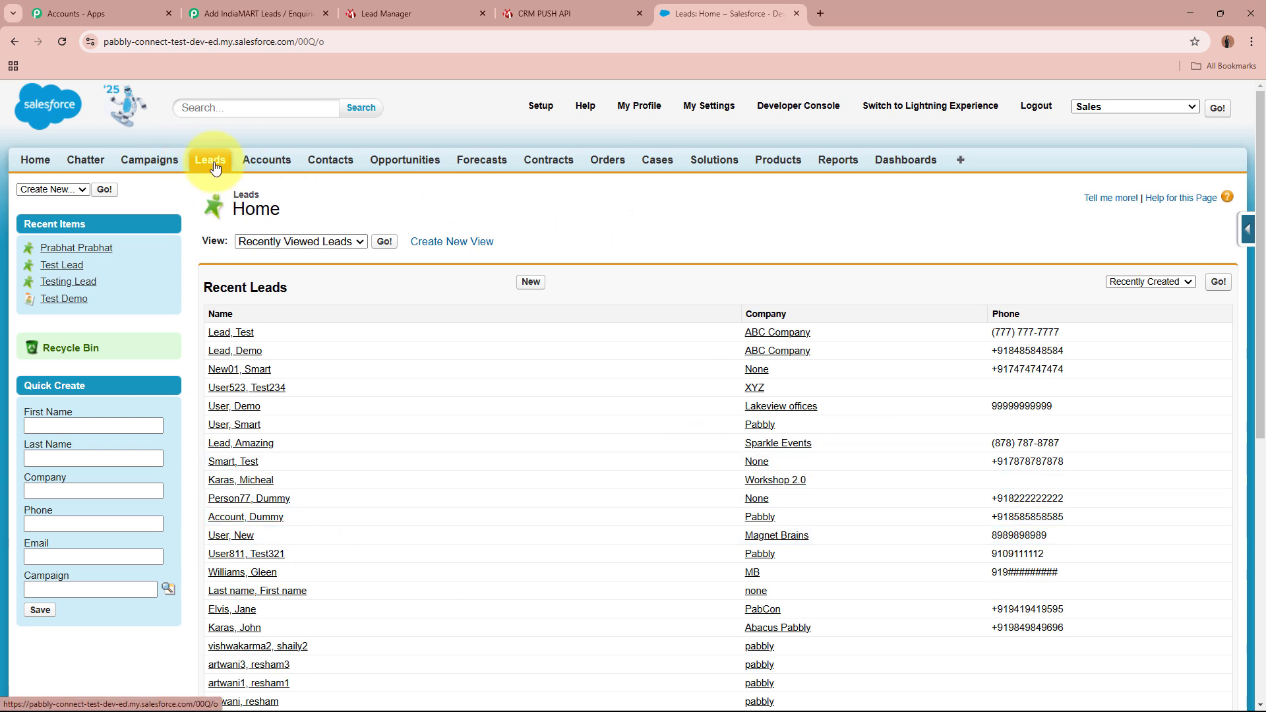
click(62, 42)
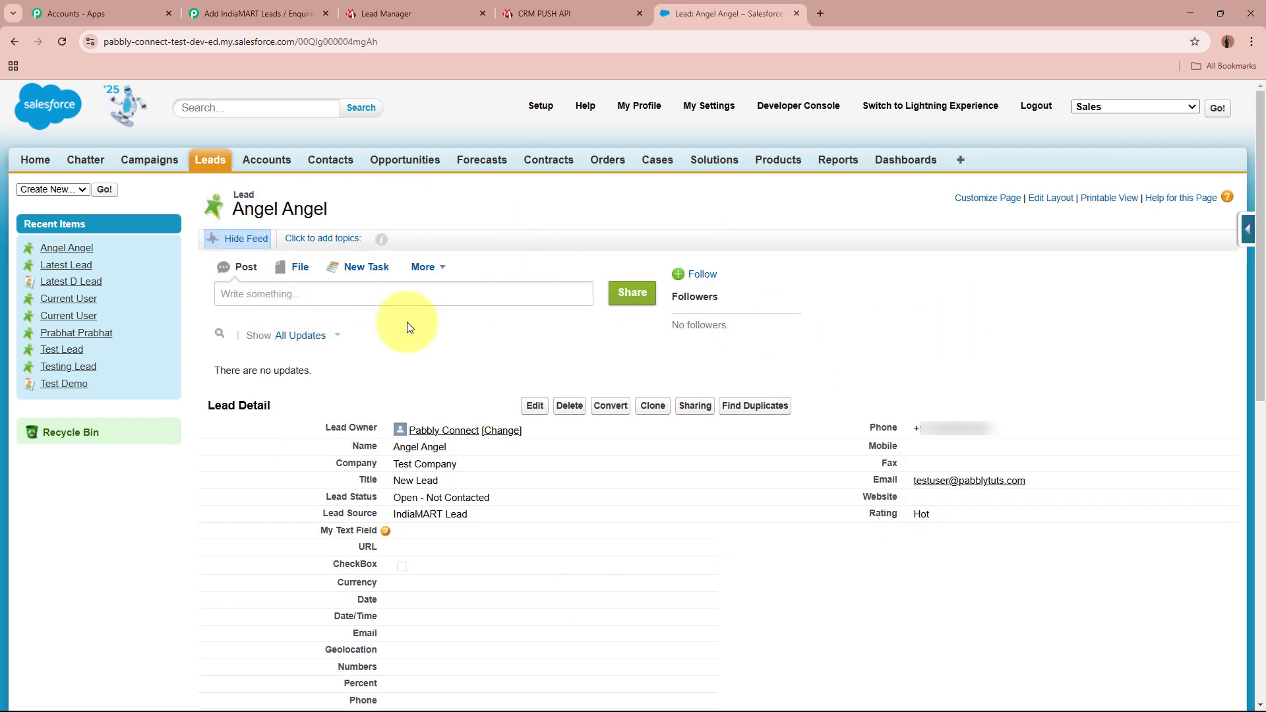
drag(393, 443, 514, 468)
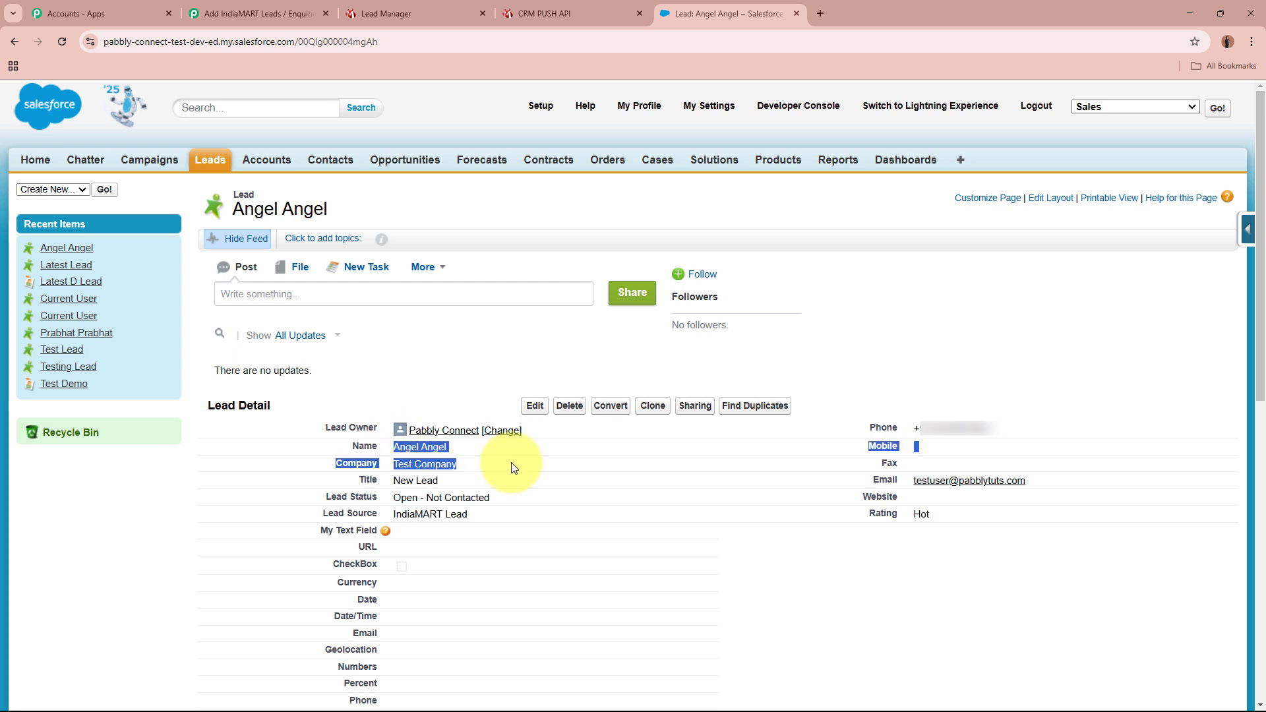
click(400, 480)
drag(395, 498, 495, 507)
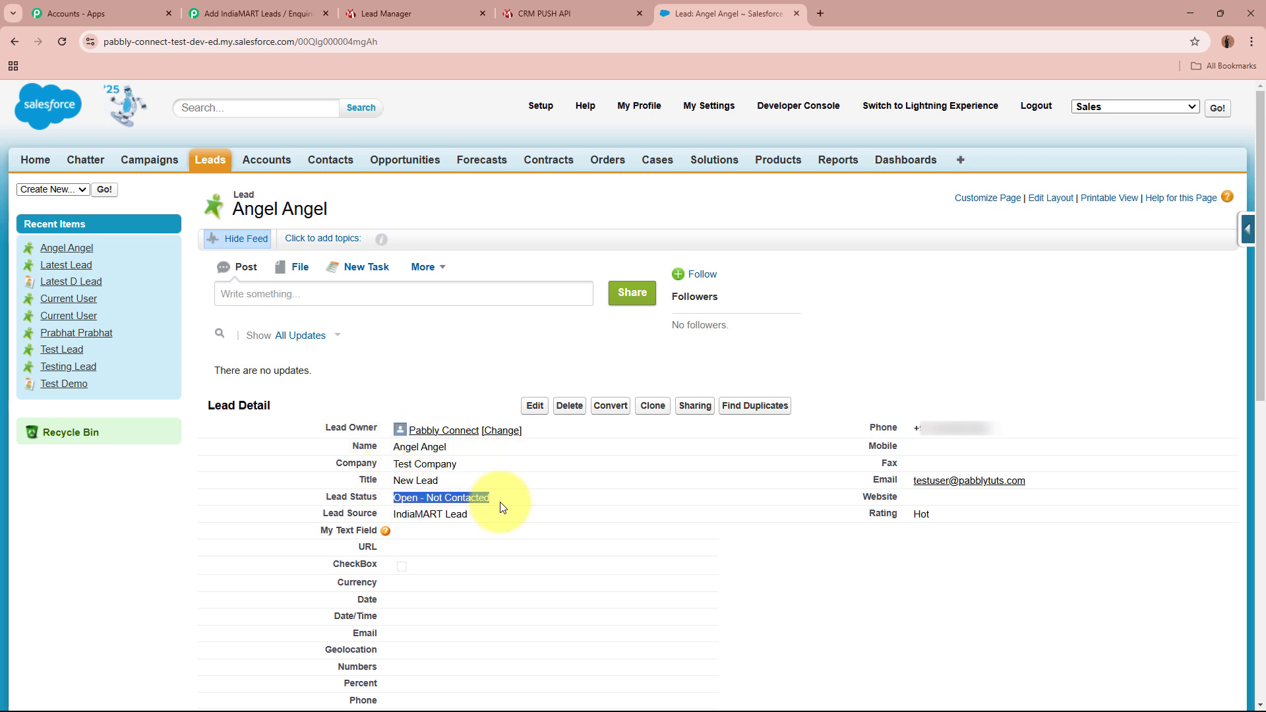
click(400, 515)
drag(400, 515, 521, 512)
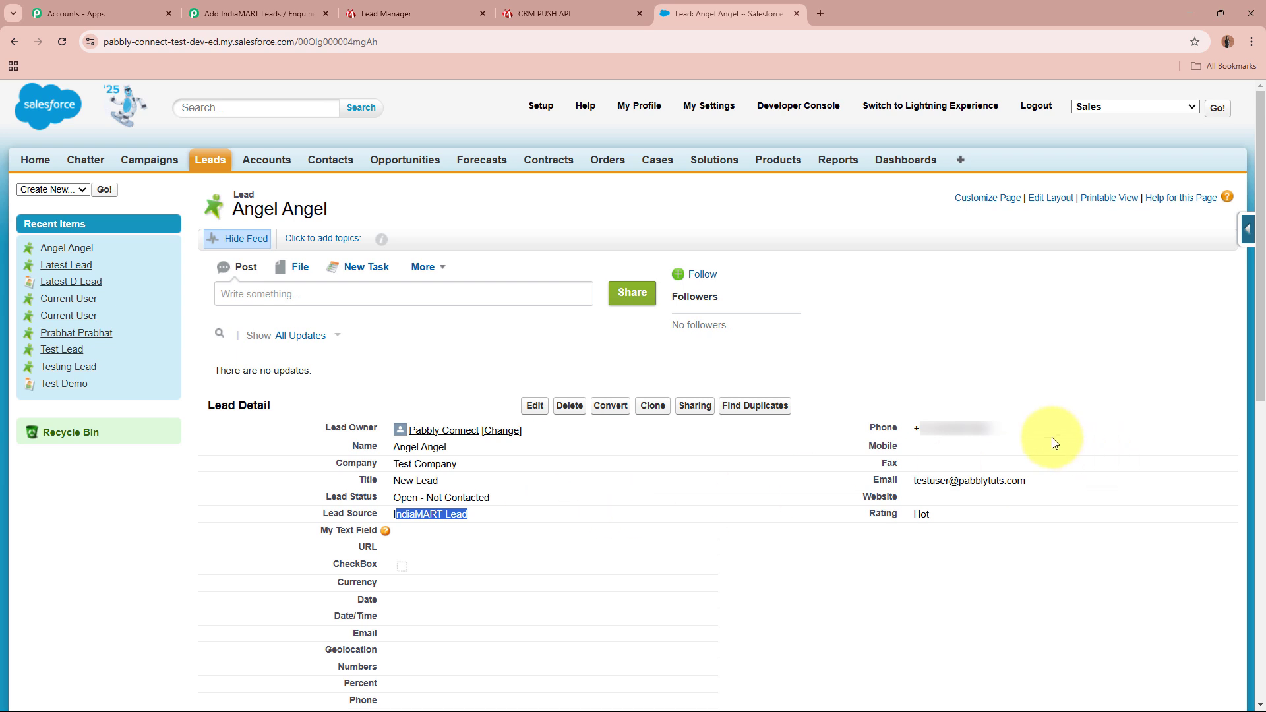
drag(914, 429, 986, 429)
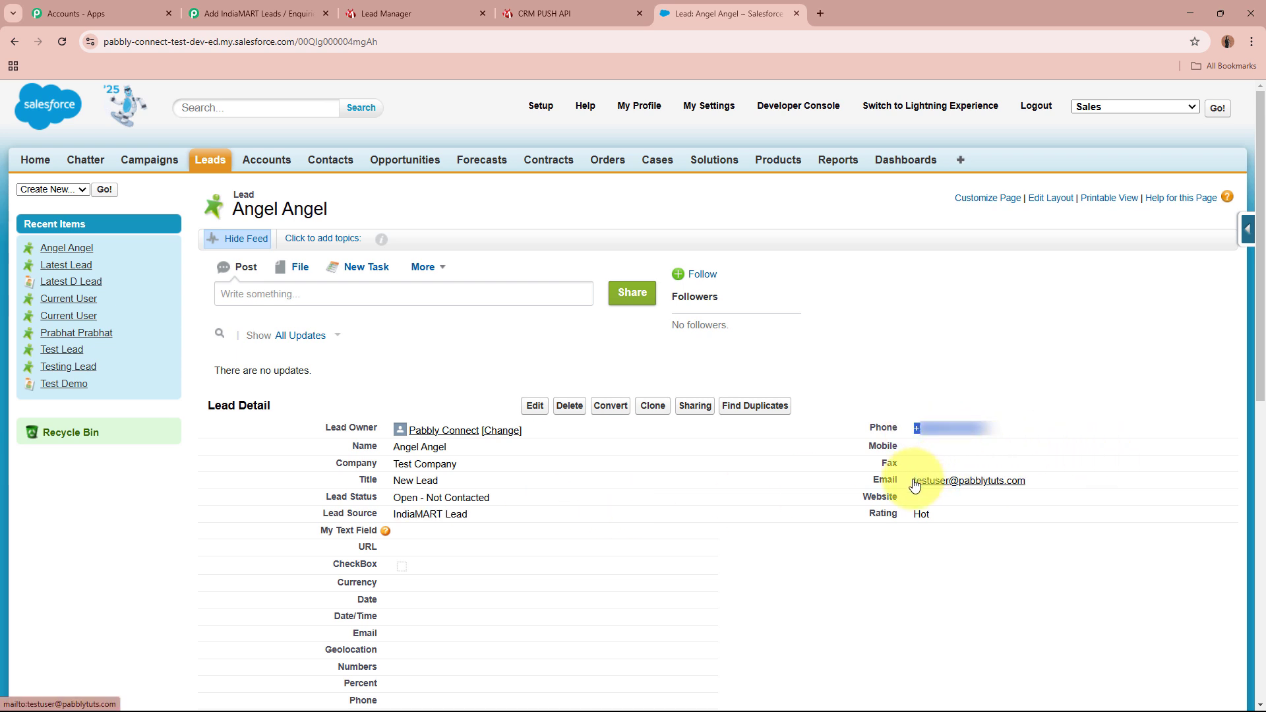
click(913, 519)
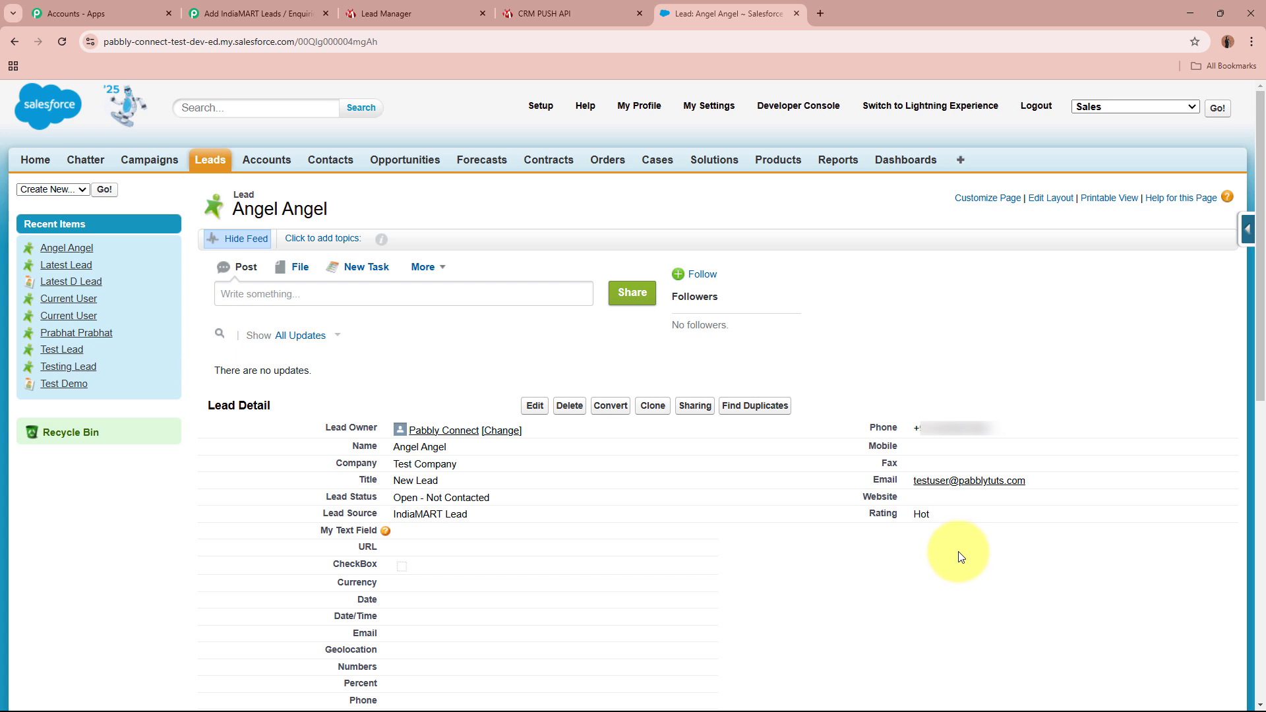
Check the new lead's Address and Description in its details, and return to the Pabbly Connect workflow.
scroll(960, 557, down, 8)
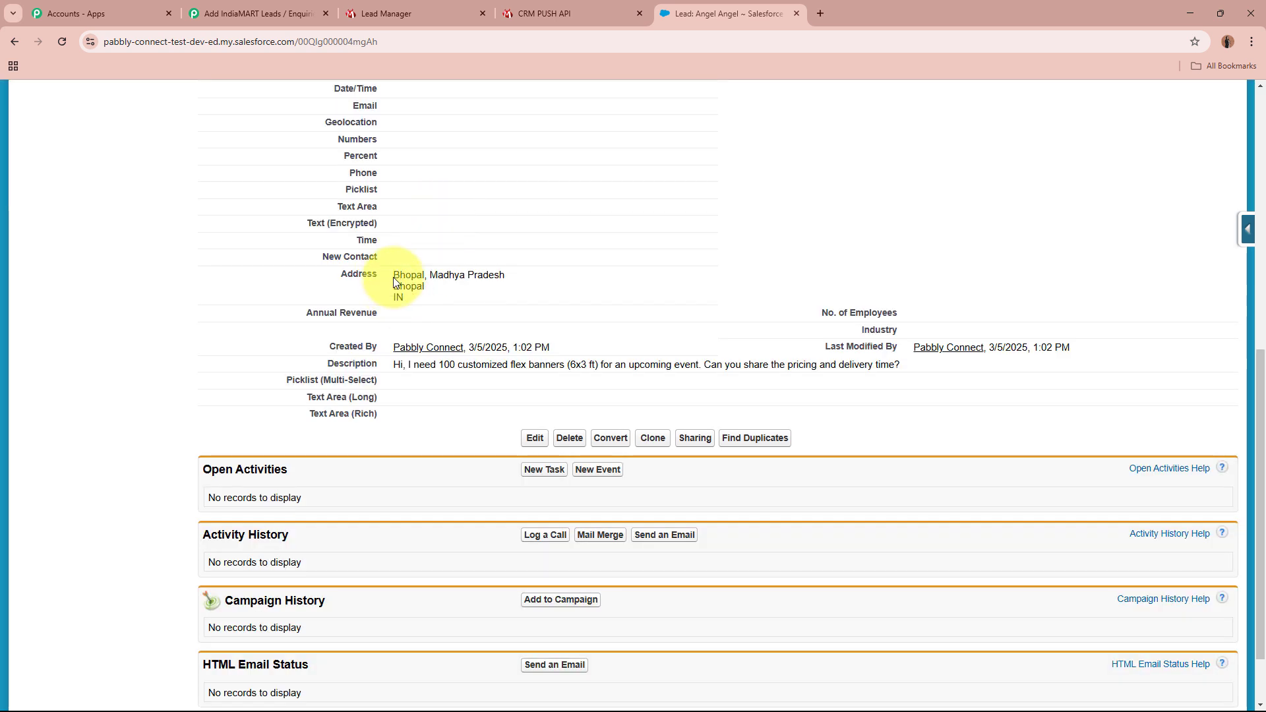
drag(394, 274, 498, 291)
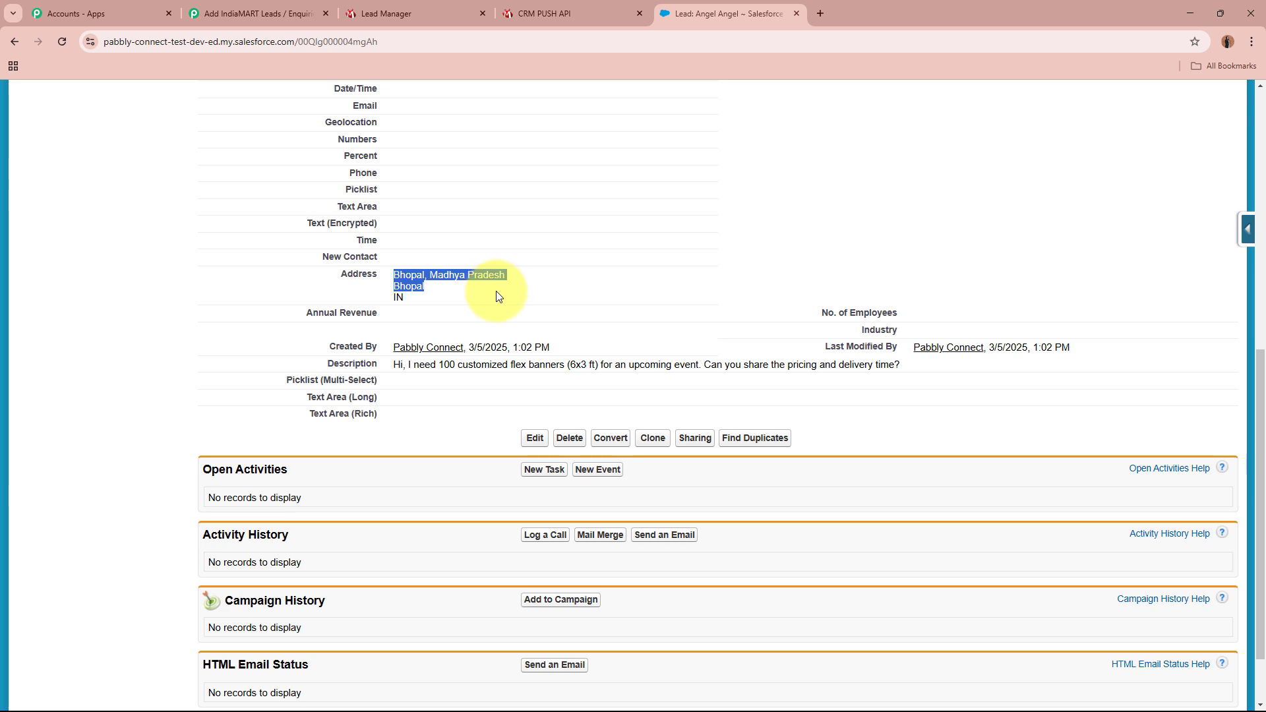
click(498, 296)
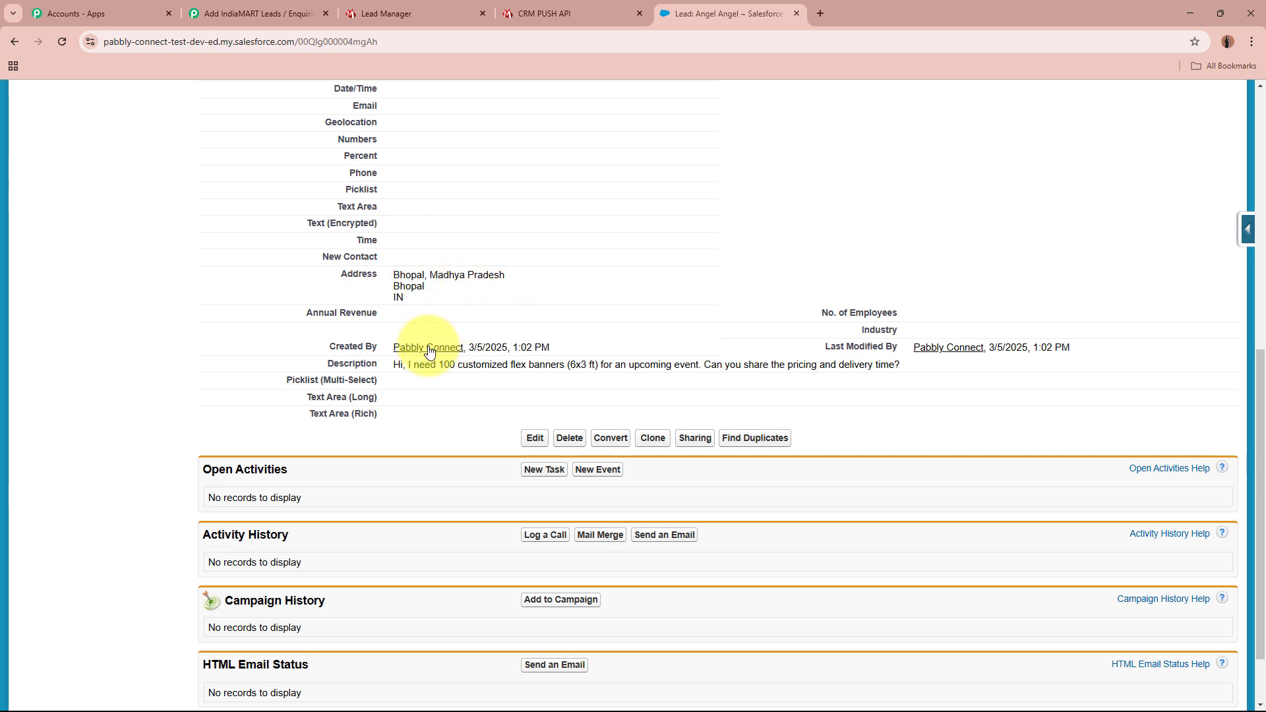
drag(395, 364, 891, 377)
click(944, 370)
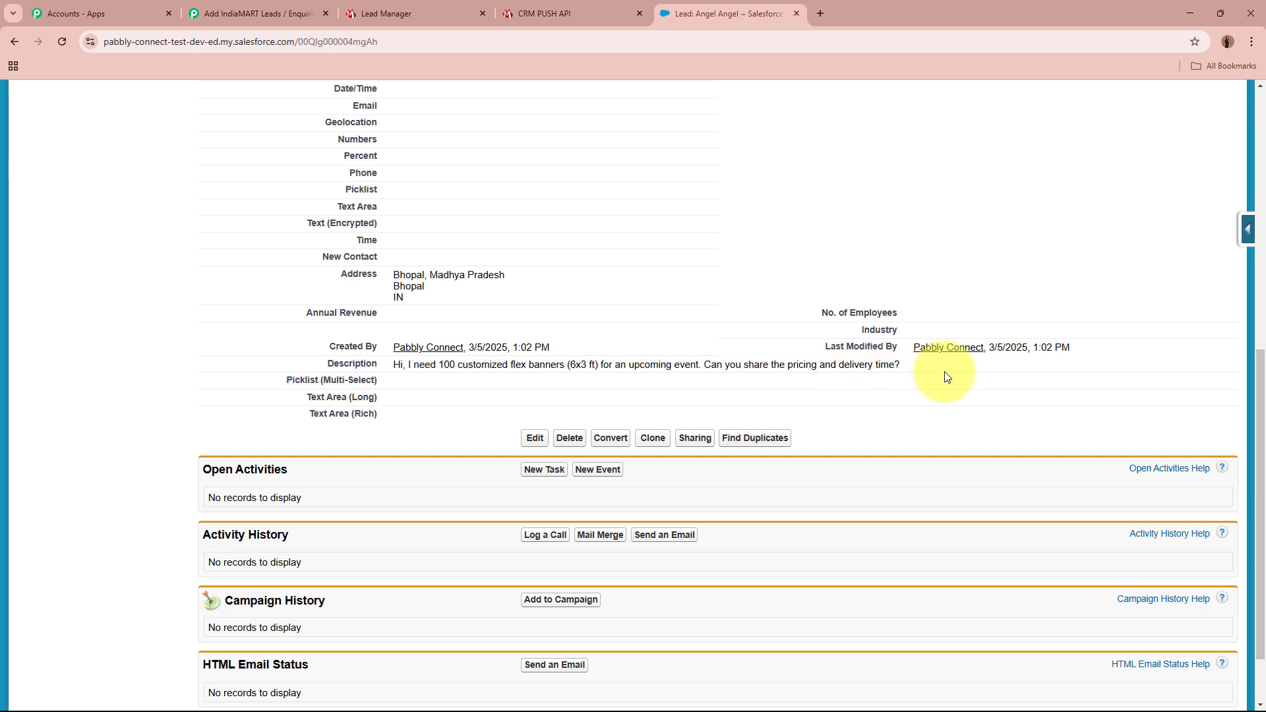
scroll(944, 371, up, 8)
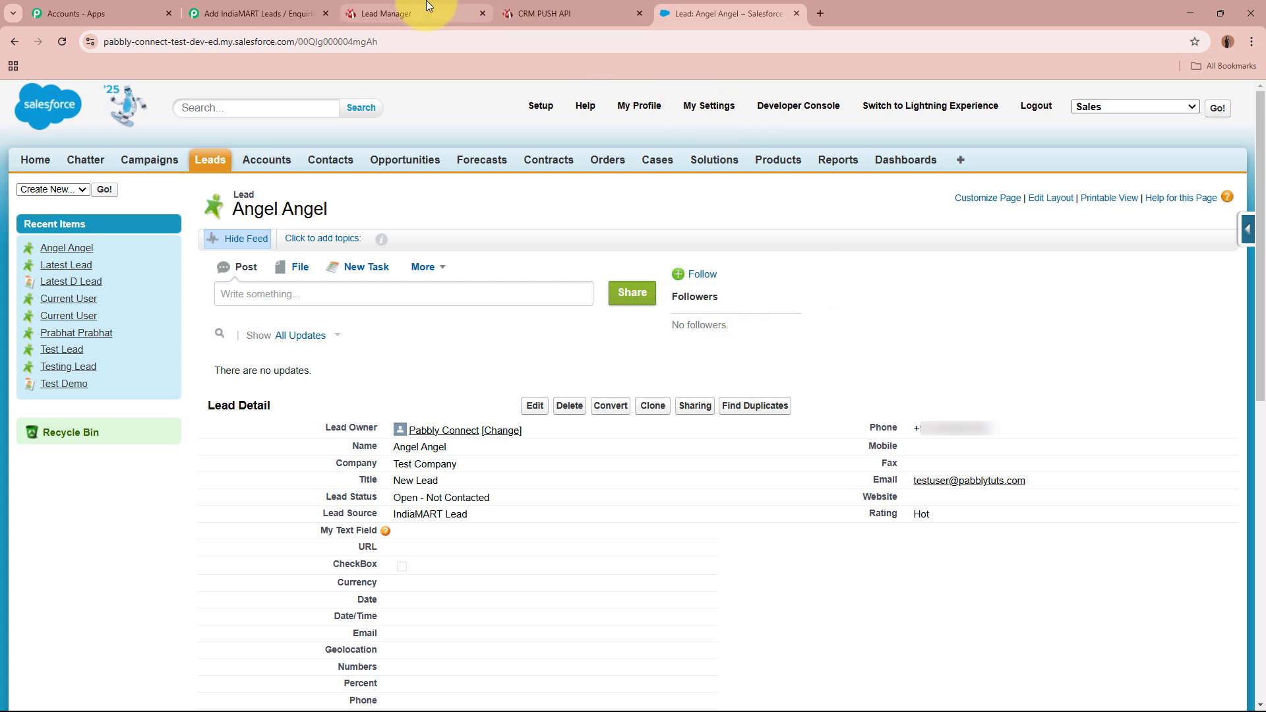
click(386, 12)
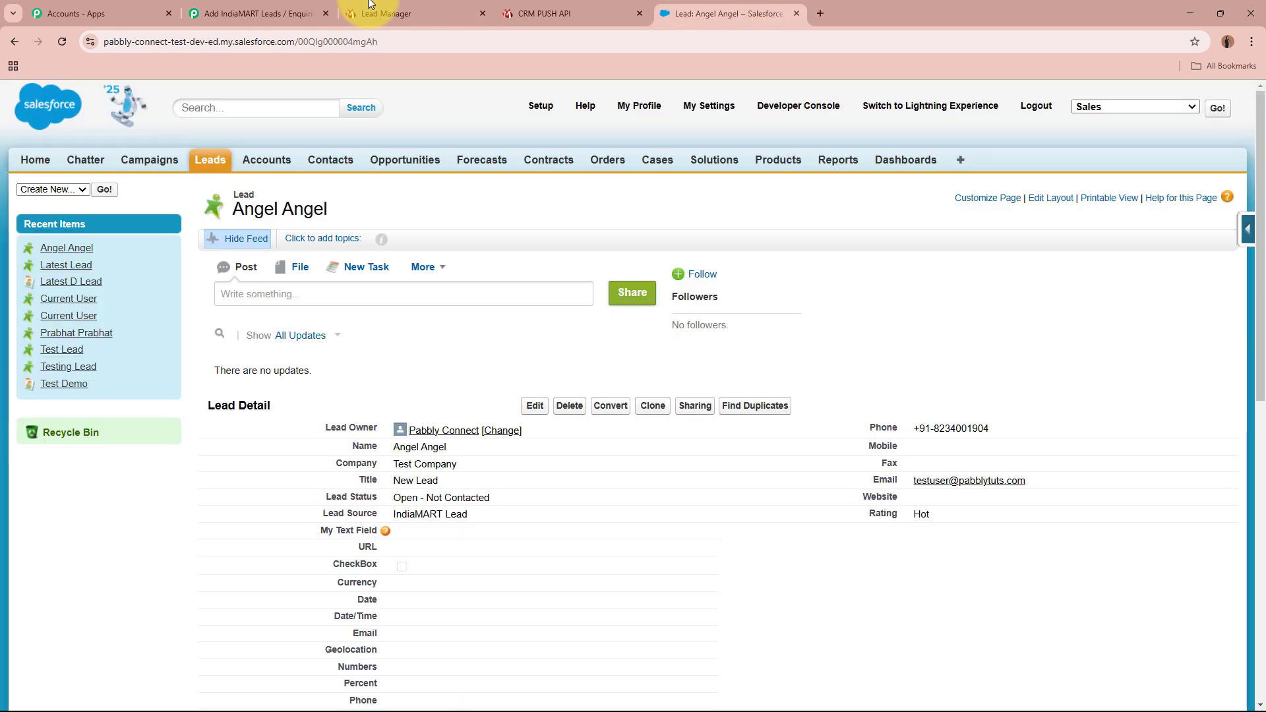
click(225, 5)
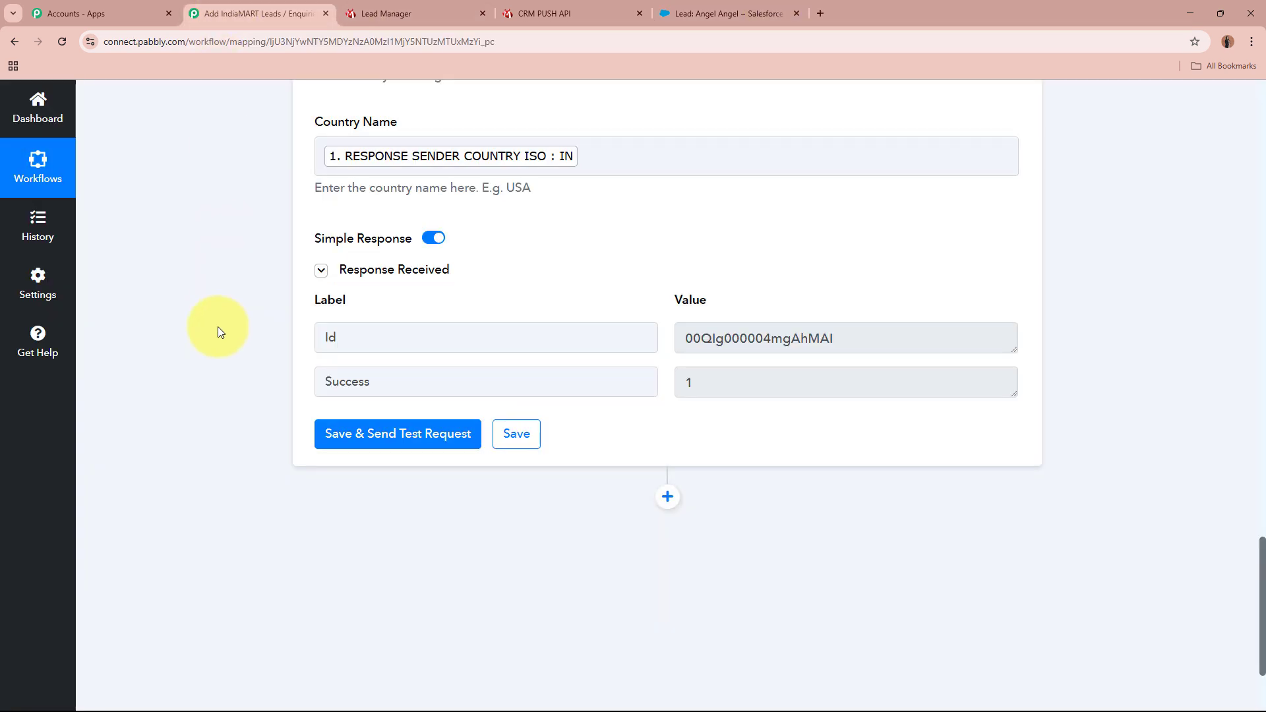